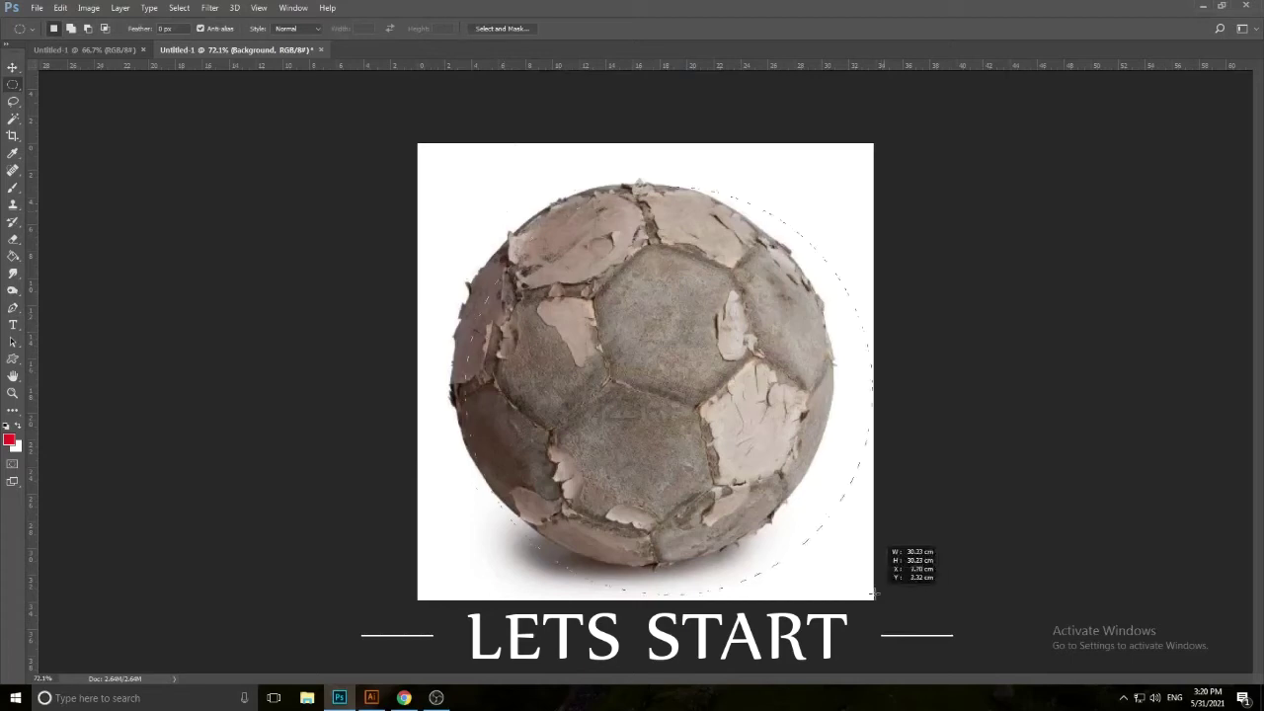
Step: Select the white background around the soccer ball with the Magic Wand
left_click_drag(504, 210, 868, 543)
key("w")
left_click(544, 587)
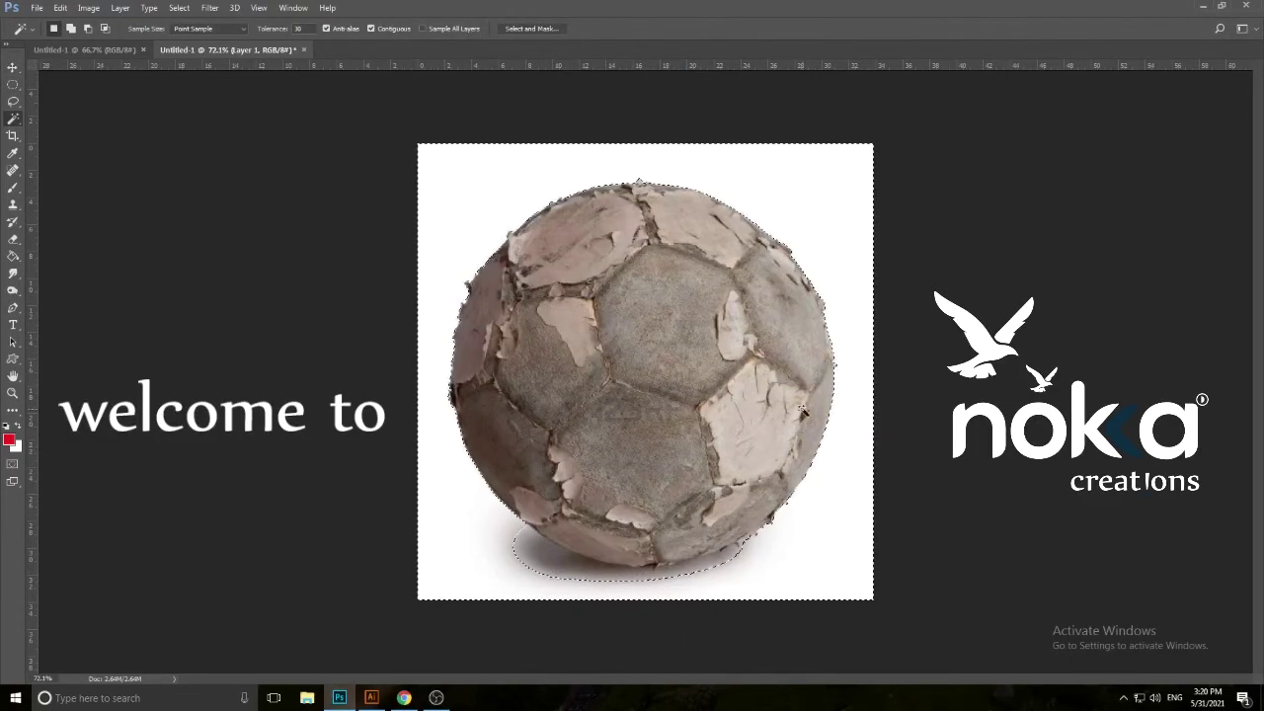
Step: Trace a Pen path along the ball's bottom edge to exclude the shadow
key("p")
scroll(599, 541, "up", 5)
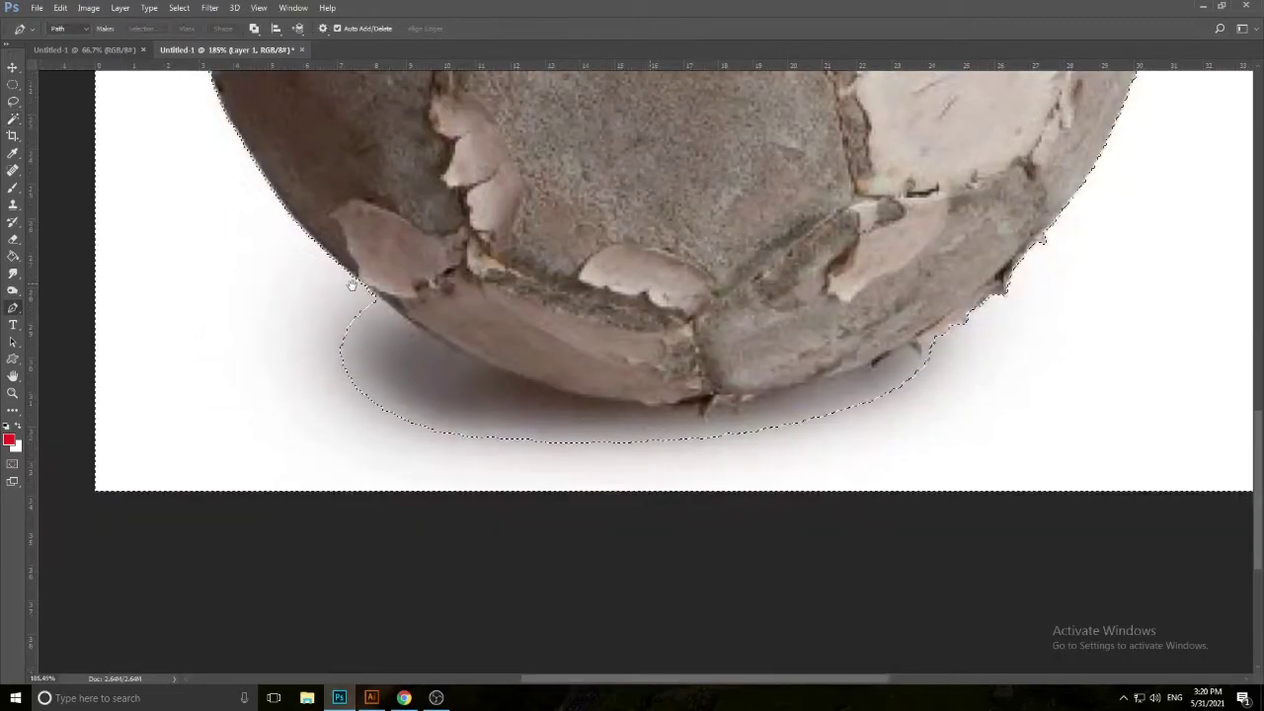
left_click(493, 403)
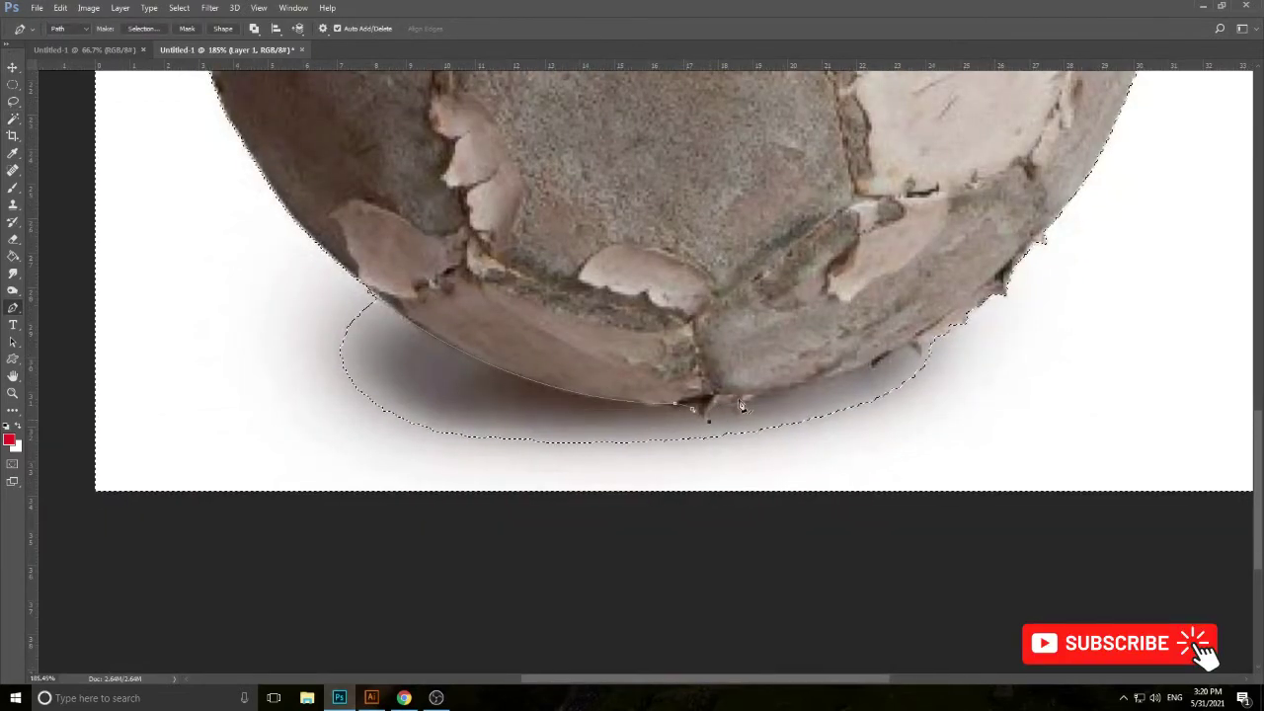
left_click(876, 371)
left_click(898, 356)
left_click(916, 347)
key("v")
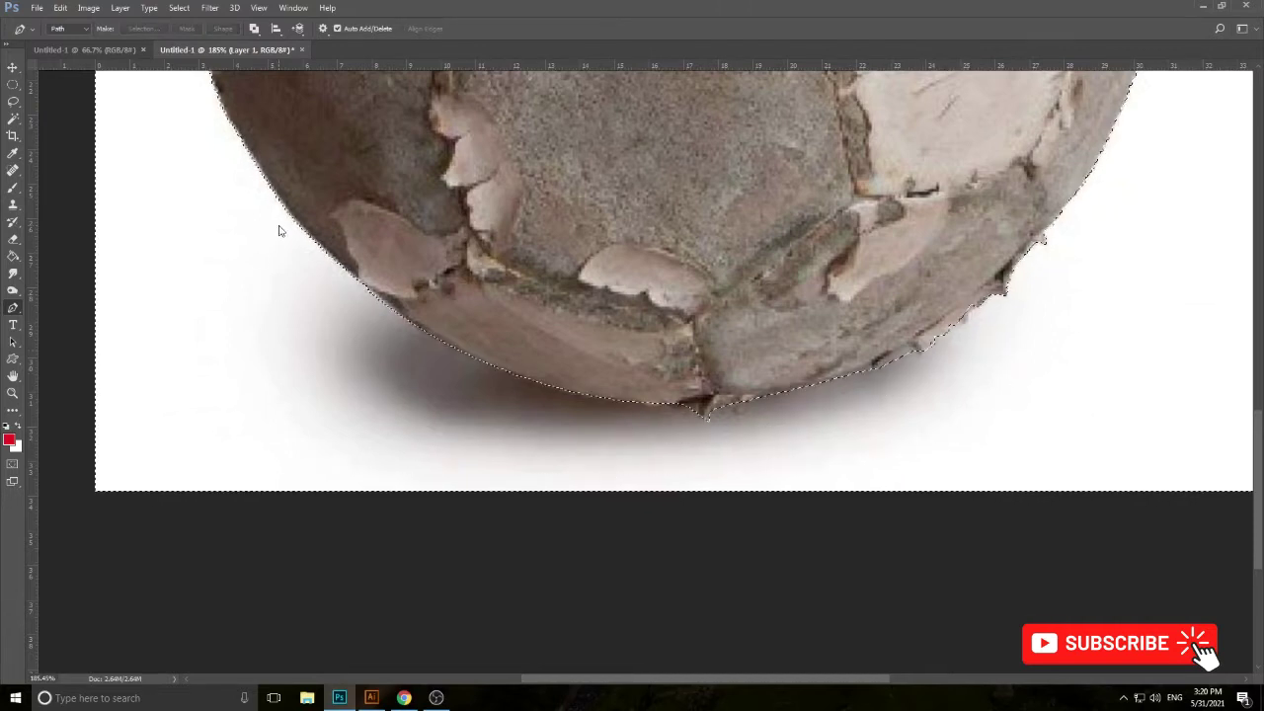
Step: Invert the selection to the ball, feather it, and copy it to a new layer
key("ctrl+0")
key("shift+F6")
key("Return")
key("ctrl+j")
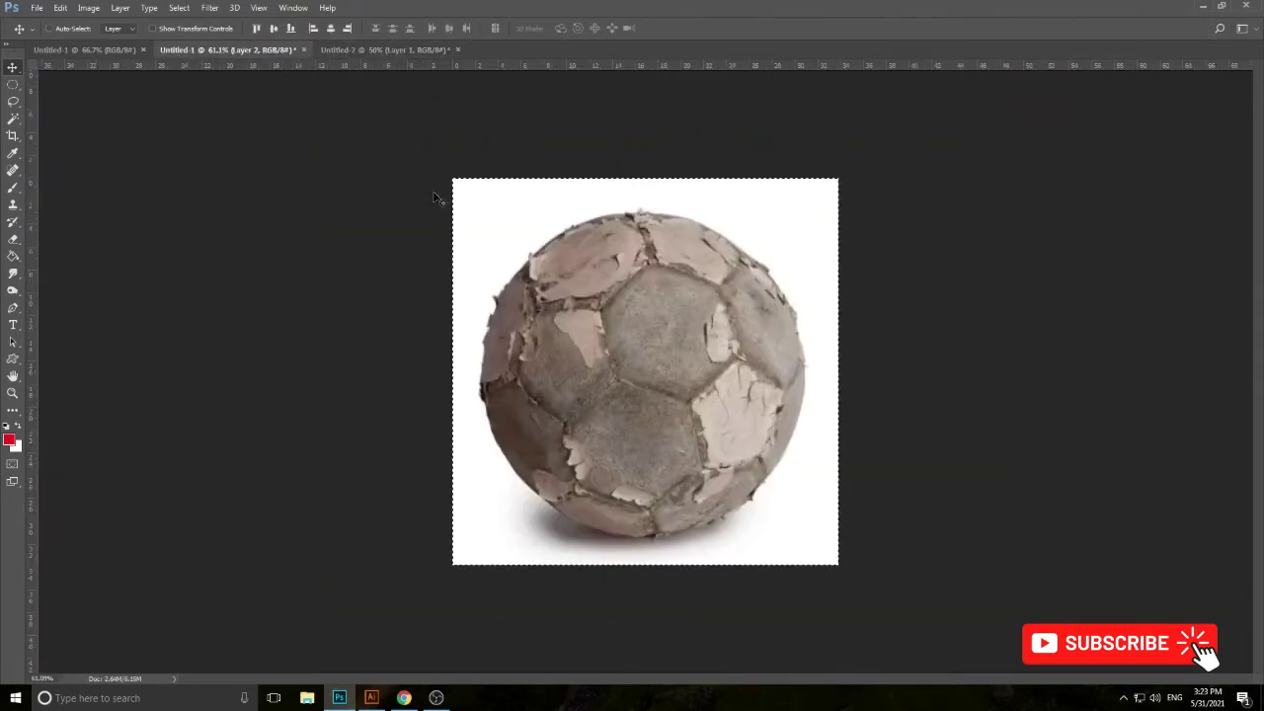
Step: Bring the ball into the Untitled-2 cloud scene as Layer 2 copy, resized, and begin a seam path
mouse_move(433, 63)
left_mouse_down()
mouse_move(706, 370)
mouse_move(687, 363)
left_mouse_up()
key("F7")
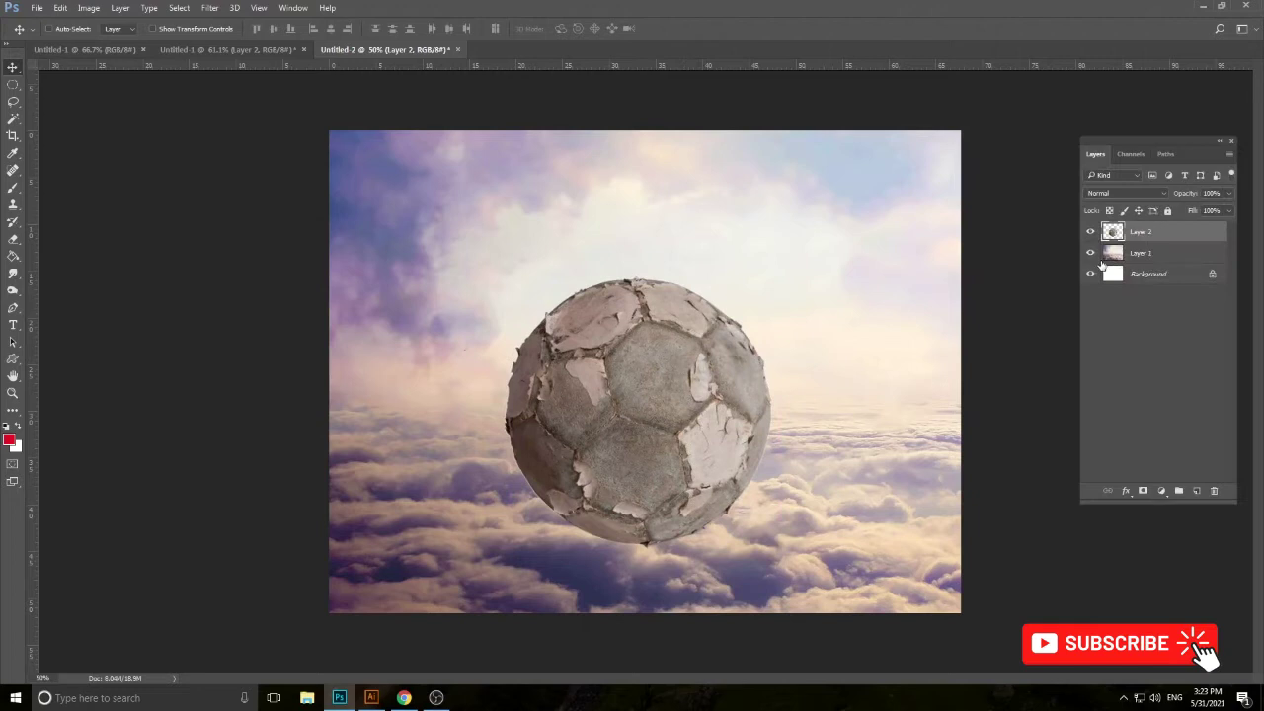
key("ctrl+t")
key("Escape")
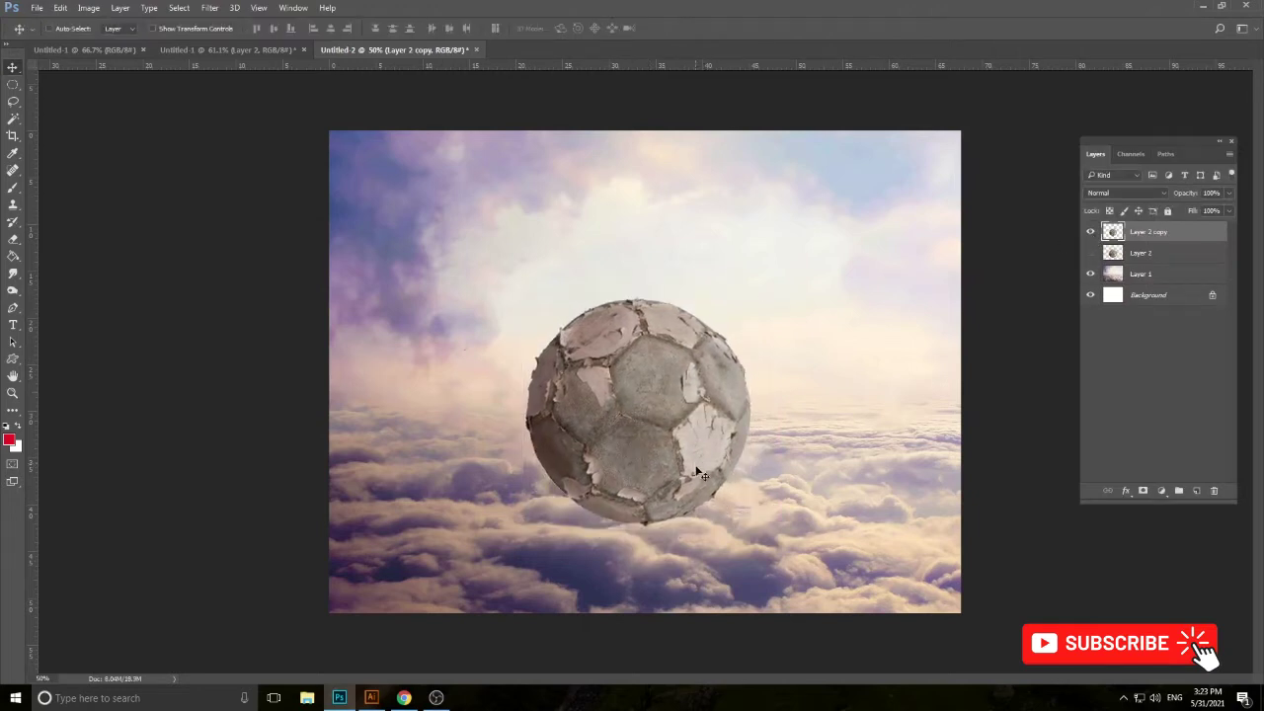
key("p")
scroll(579, 365, "up", 5)
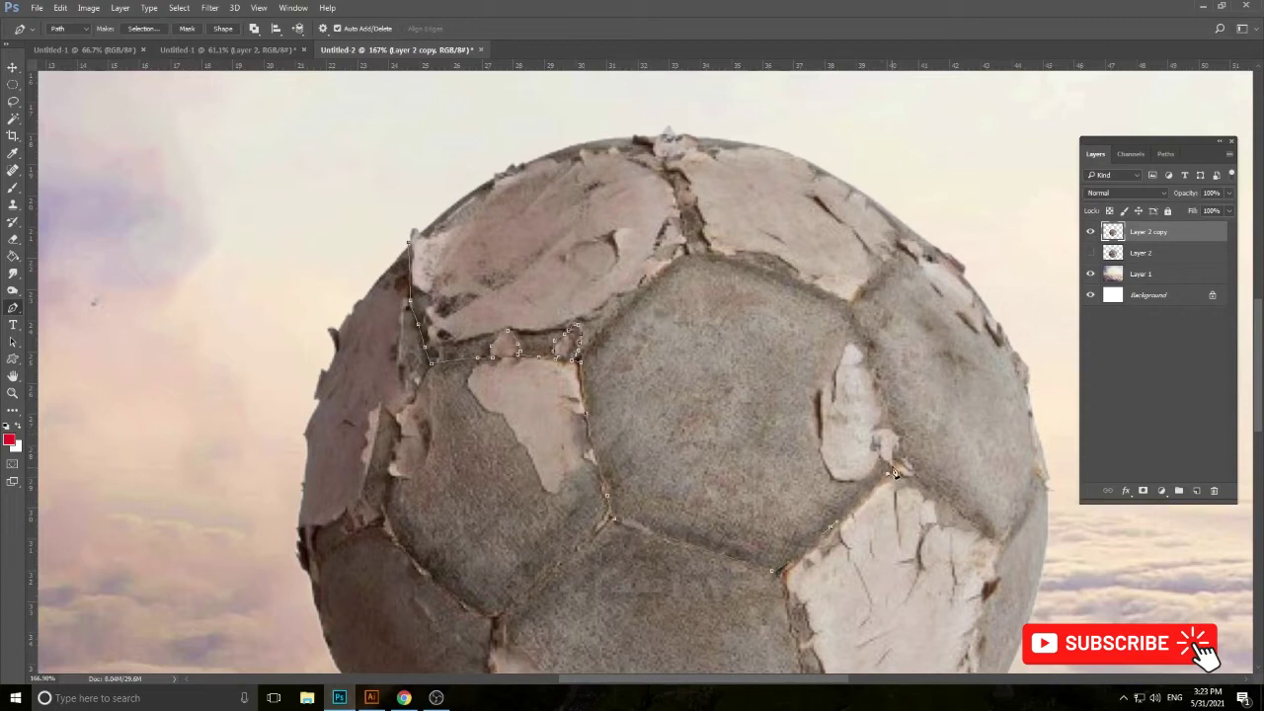
Step: Make a feathered selection from the seam path and delete the ball's top
left_click_drag(918, 482, 802, 461)
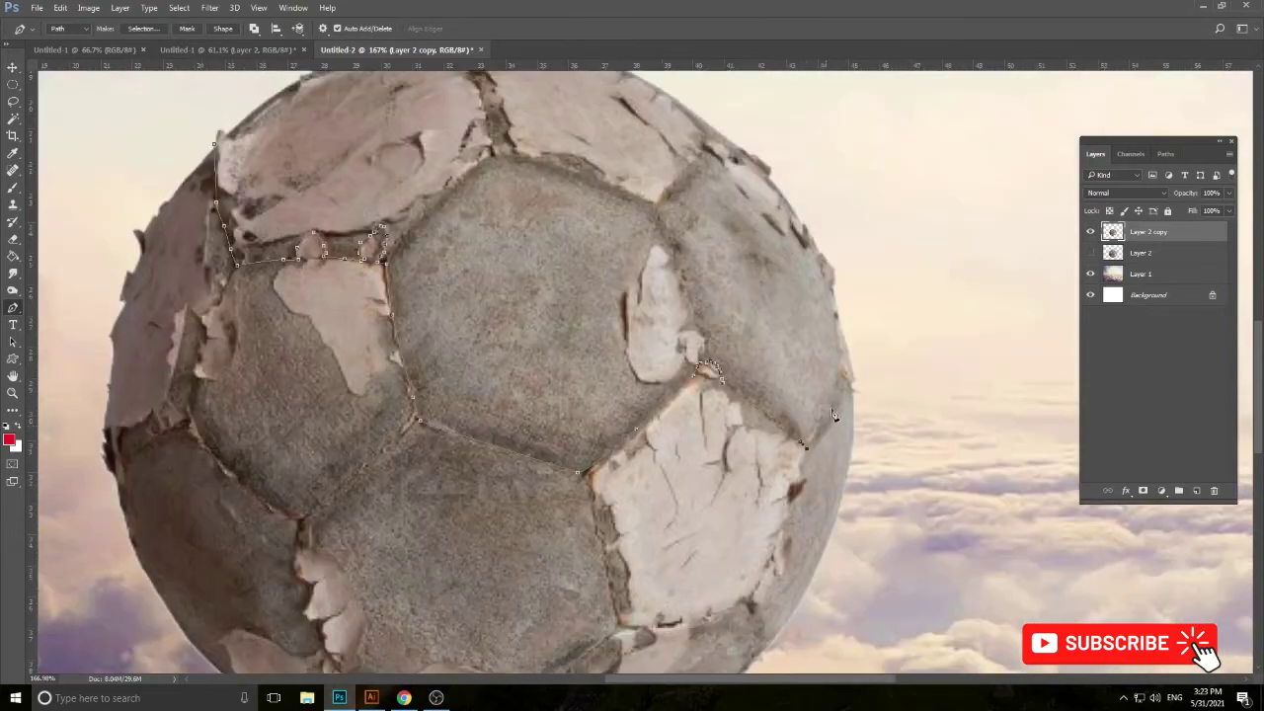
key("ctrl+0")
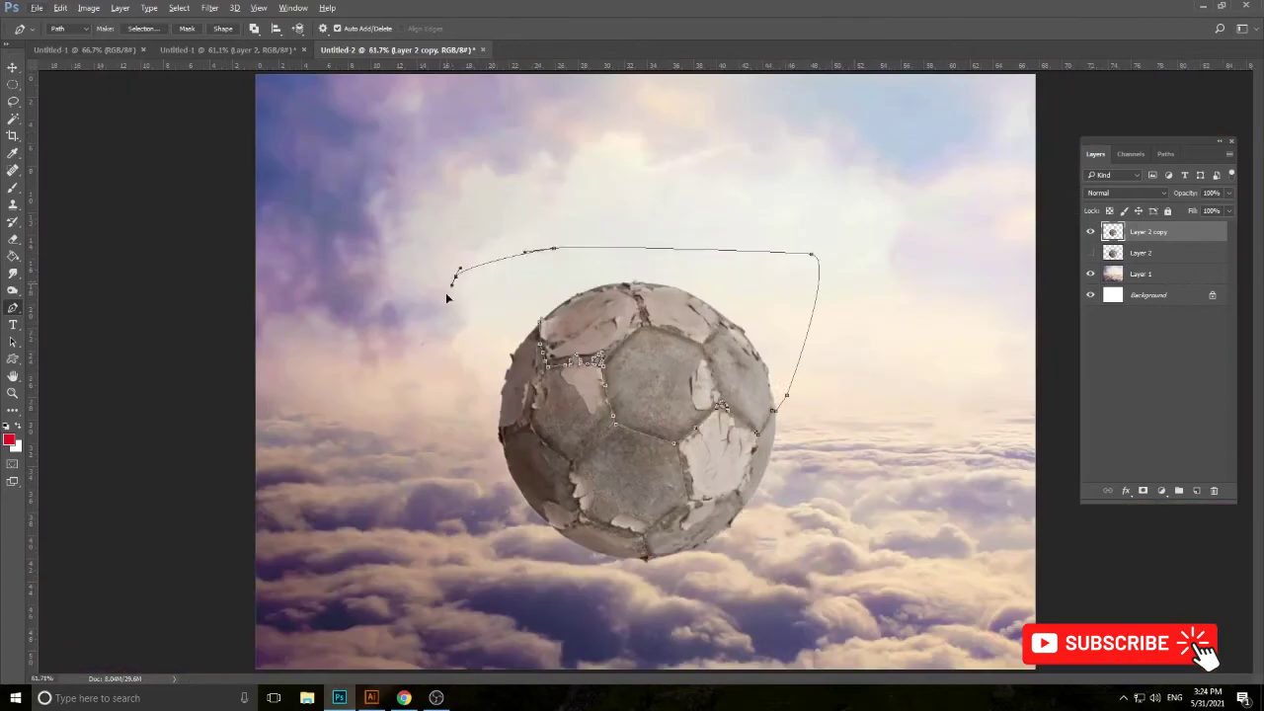
key("ctrl+Return")
right_click(573, 427)
left_click(578, 424)
key("Return")
key("Delete")
key("ctrl+d")
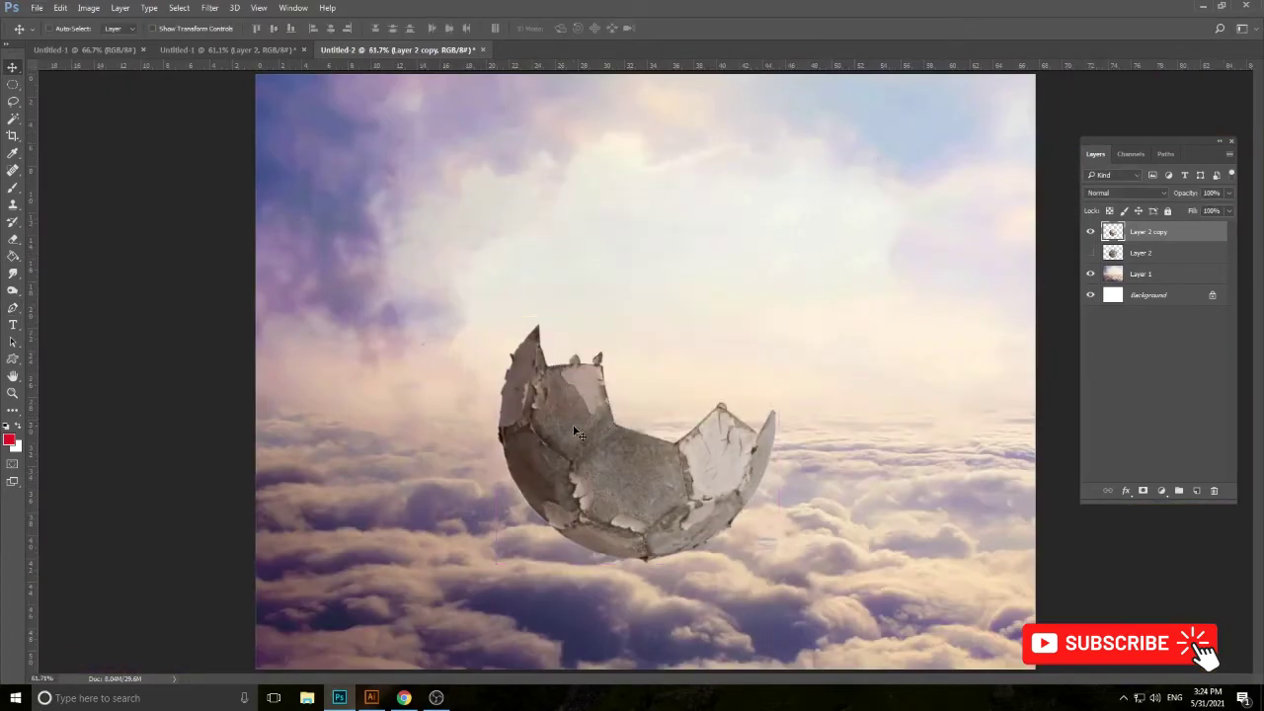
Step: Test a red fill on the selected top, then undo back to the whole ball
key("ctrl+z")
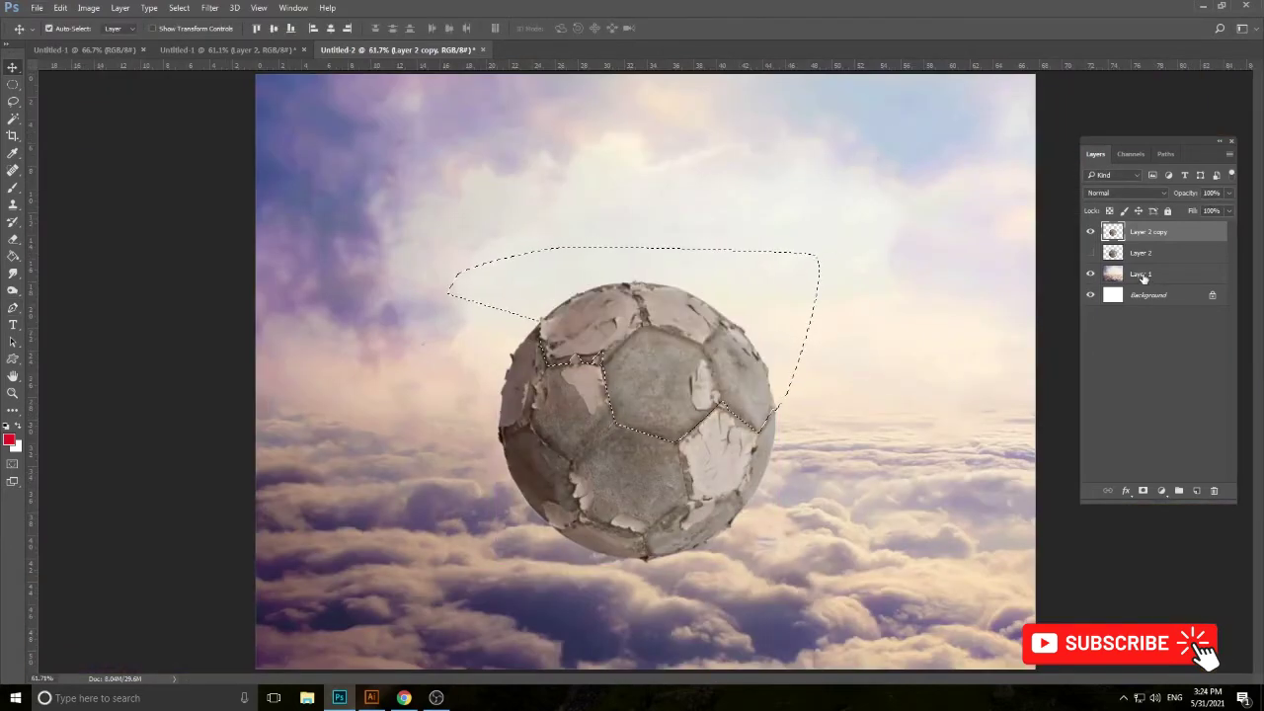
key("alt+BackSpace")
key("Delete")
key("ctrl+alt+z")
Step: Fill the top piece with a grey sampled from the ball on its own Layer 3
key("i")
left_click(644, 405)
key("alt+BackSpace")
key("Delete")
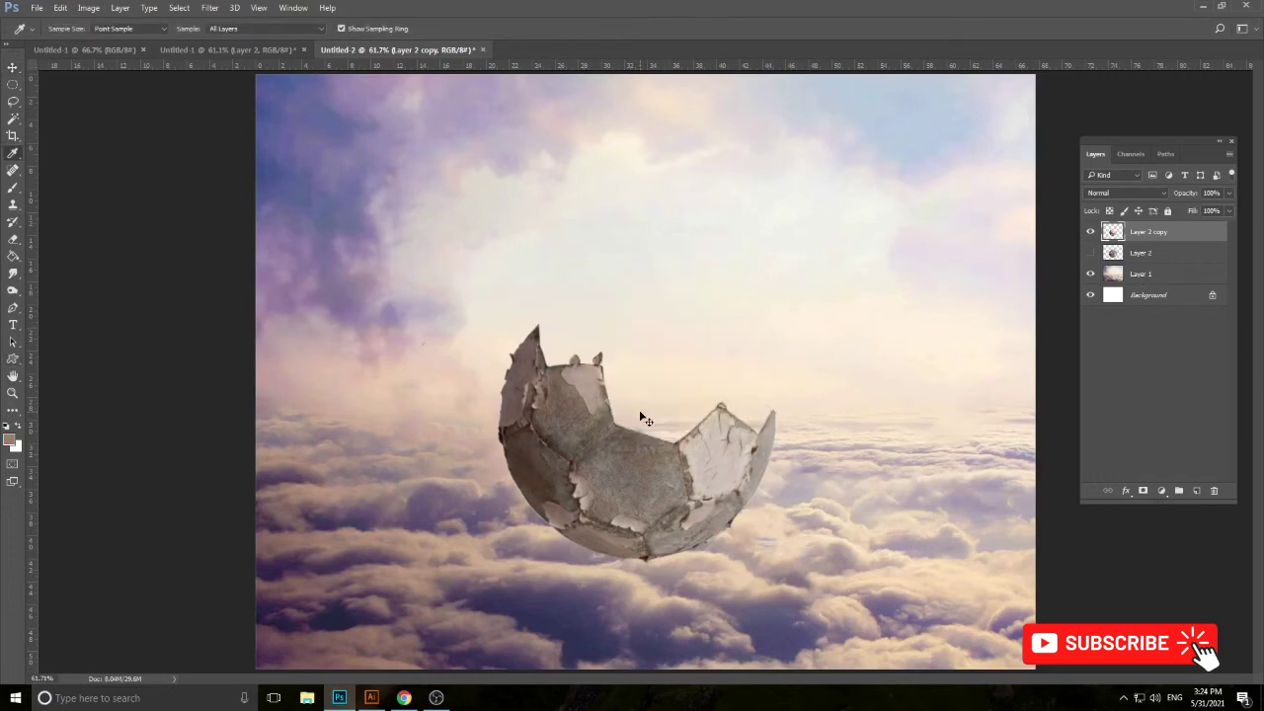
key("ctrl+z")
key("ctrl+shift+j")
mouse_move(668, 401)
left_mouse_down()
mouse_move(696, 356)
mouse_move(670, 377)
left_mouse_up()
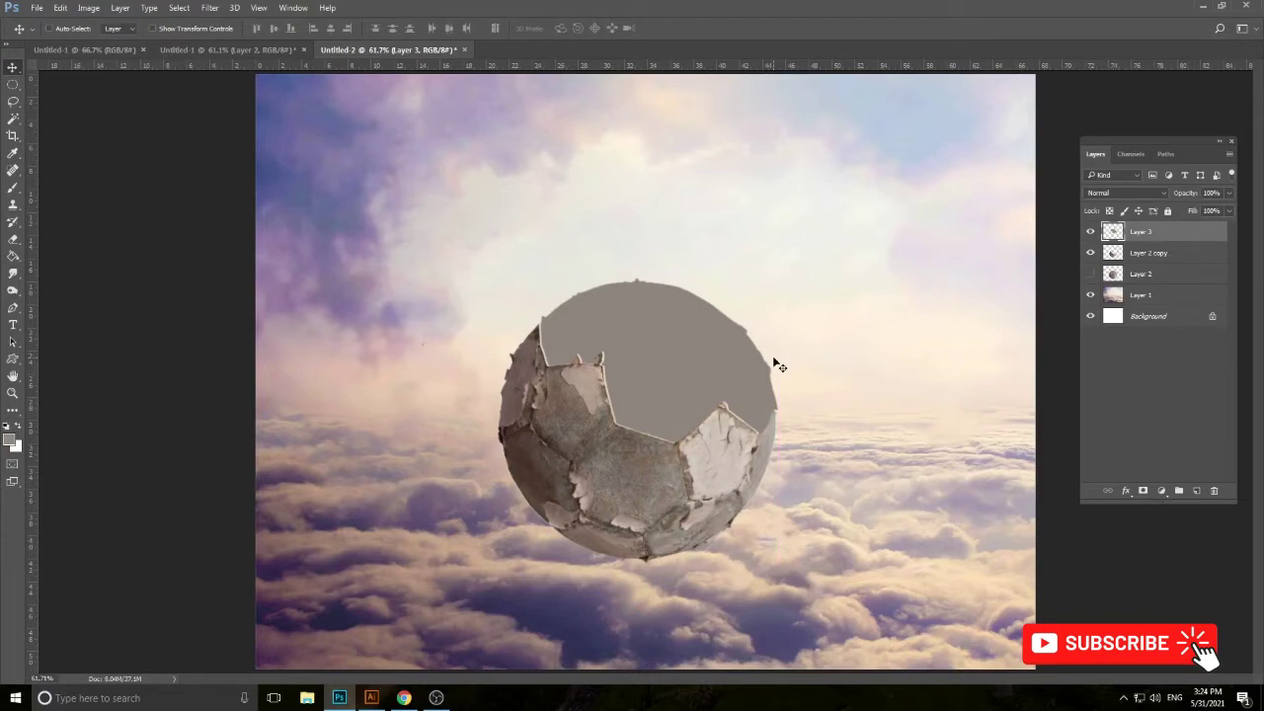
Step: Fill the piece black, hide Layer 3, and nudge the broken bowl upward
key("d")
key("alt+shift+BackSpace")
left_click(1089, 231)
left_click(1145, 253)
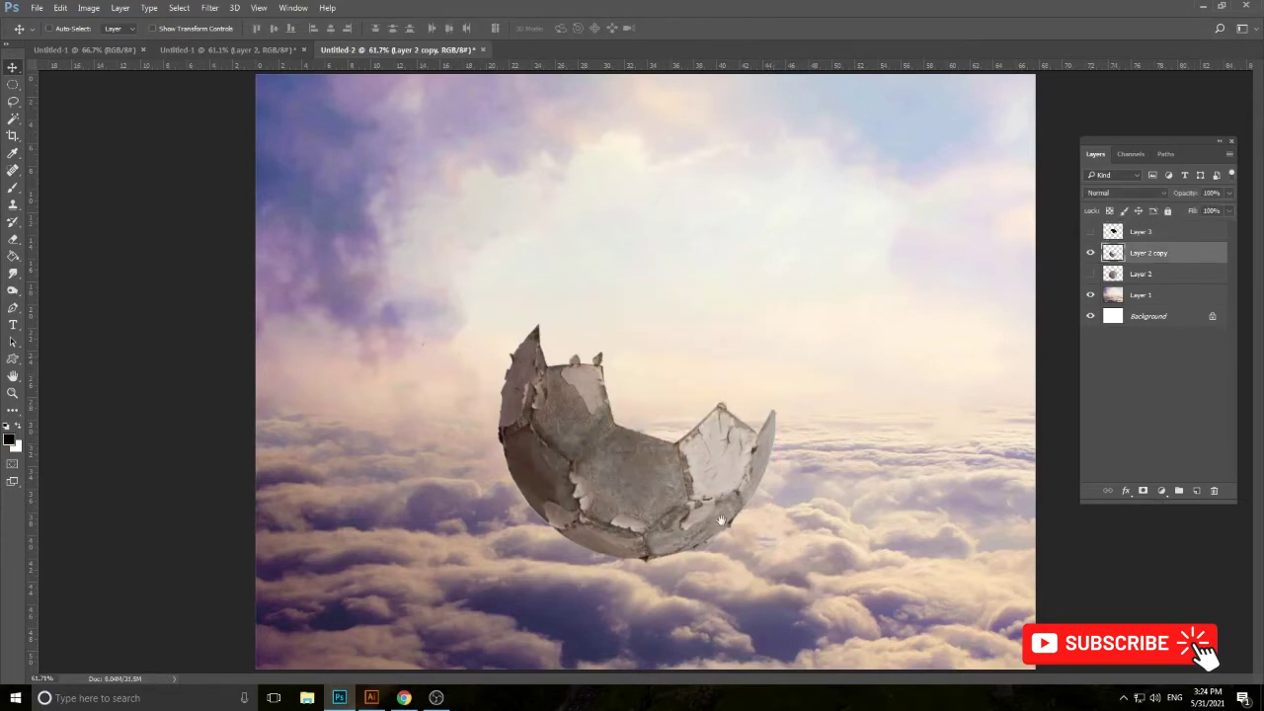
key("f")
left_click_drag(622, 484, 626, 426)
Step: Fade the bowl to 10% opacity and select the cloud Layer 1
key("1")
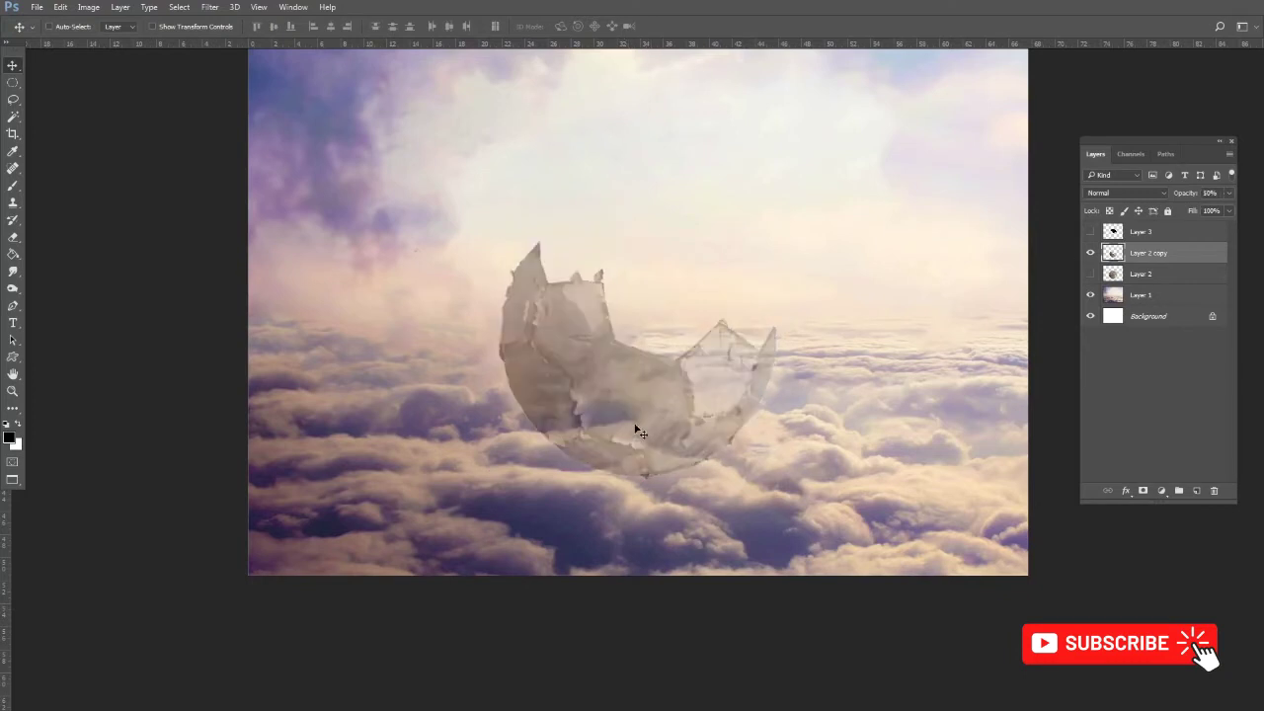
scroll(576, 542, "up", 5)
right_click(444, 348)
right_click(427, 312)
key("Escape")
key("p")
Step: Trace a path along the cloud tops and copy those clouds to new Layer 4
left_click_drag(444, 276, 462, 277)
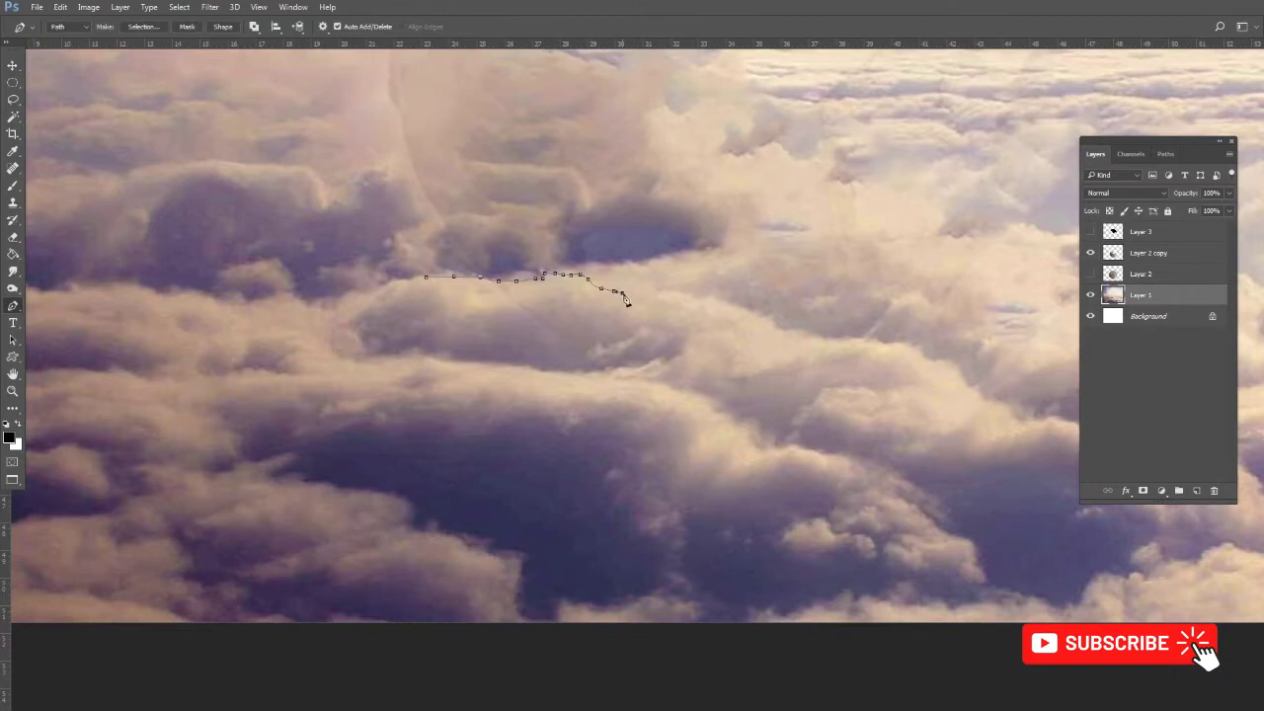
scroll(691, 366, "down", 5)
scroll(691, 366, "up", 1)
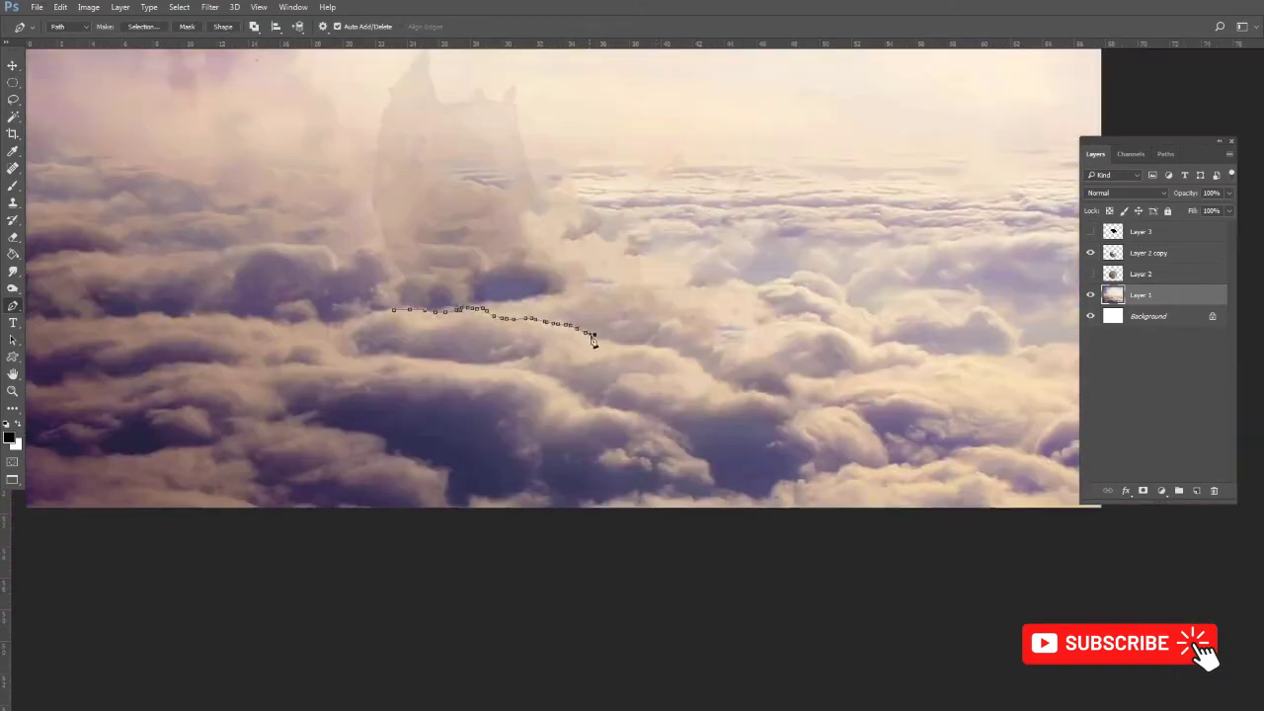
scroll(601, 392, "up", 2)
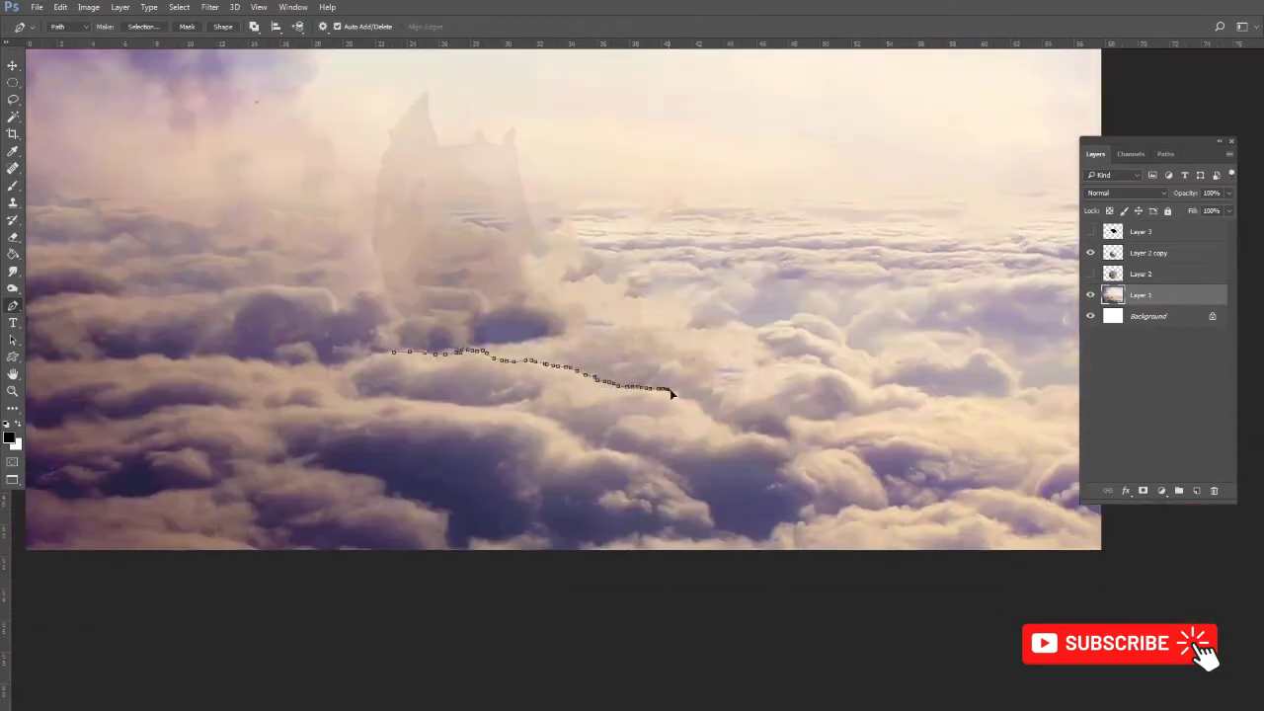
right_click(314, 289)
key("Return")
key("v")
key("ctrl+j")
Step: Restore the bowl layer to 100% opacity so it sinks into the clouds
left_click(1145, 273)
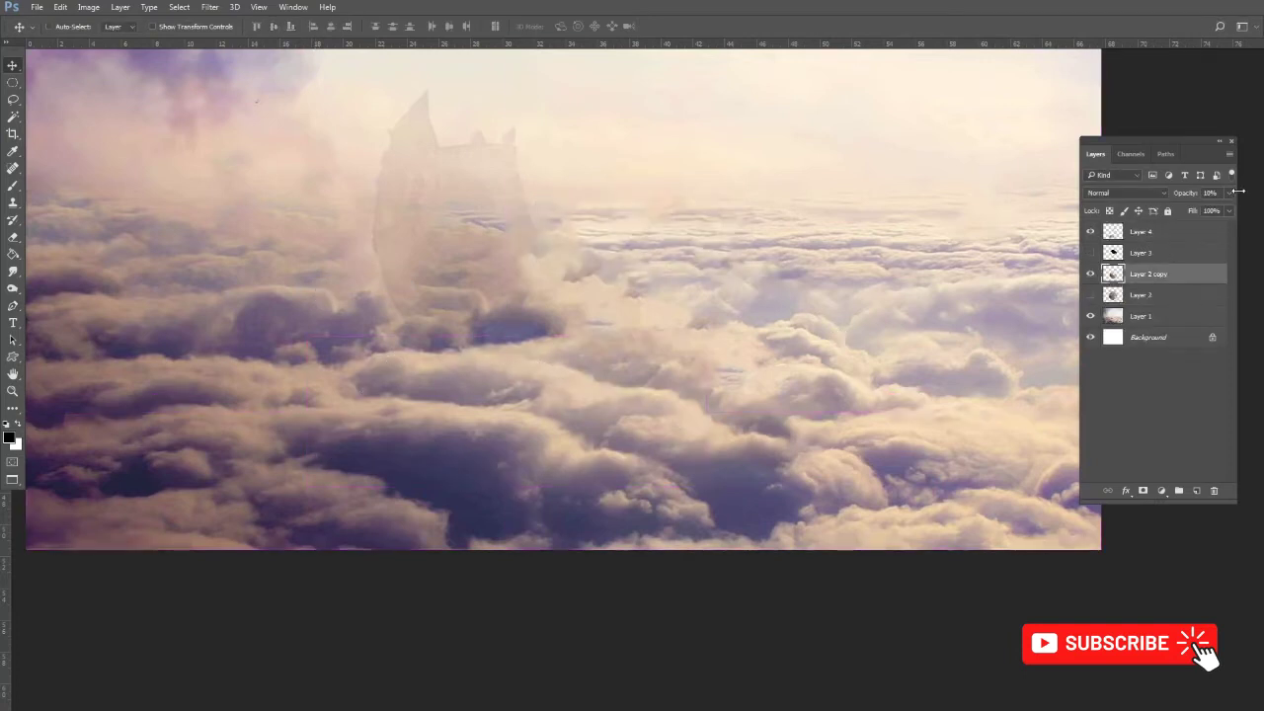
left_click(1228, 193)
scroll(816, 250, "down", 2)
scroll(666, 308, "up", 1)
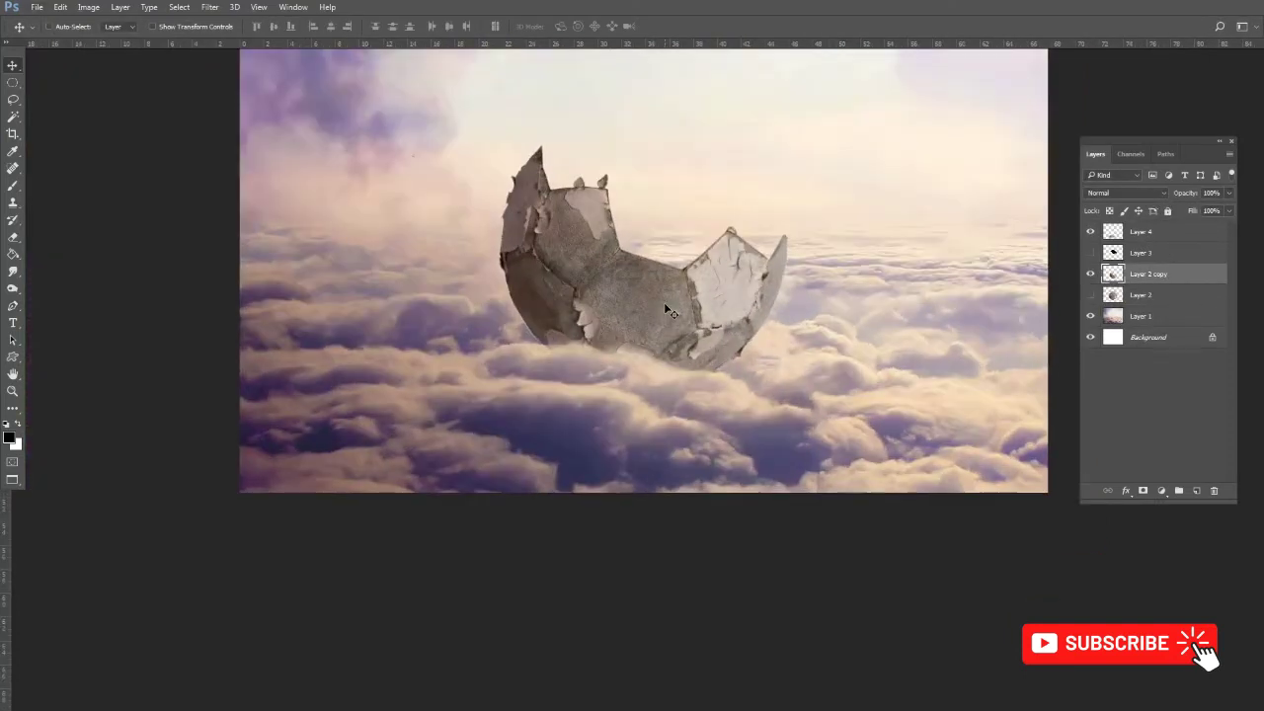
Step: Make a black, Gaussian-blurred copy of the bowl beneath it as a shadow
key("ctrl+j")
key("shift+alt+BackSpace")
key("ctrl+bracketleft")
left_click(210, 7)
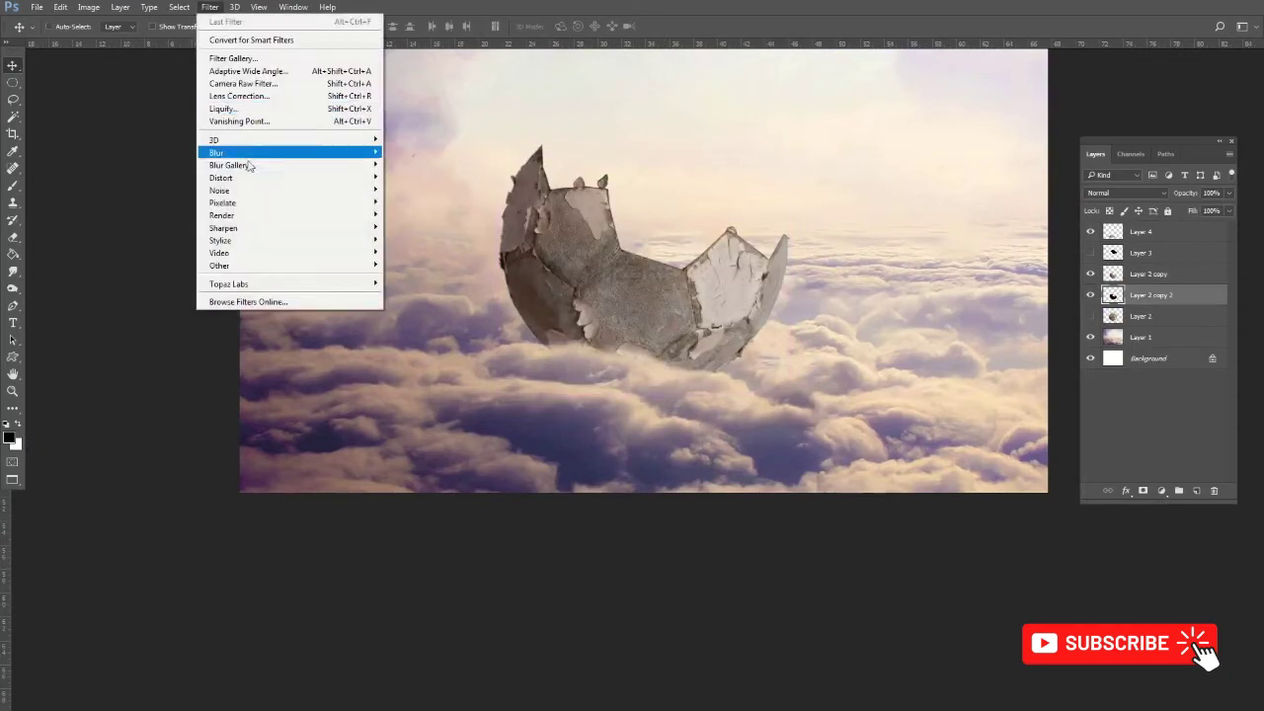
mouse_move(227, 152)
left_click(426, 206)
left_click_drag(335, 353, 346, 357)
key("Return")
Step: Squash the shadow flat under the bowl and tilt it about 6.5°
left_click_drag(573, 316, 558, 313)
key("ctrl+t")
left_click_drag(642, 138, 635, 249)
left_click_drag(637, 327, 642, 368)
left_click_drag(673, 284, 781, 334)
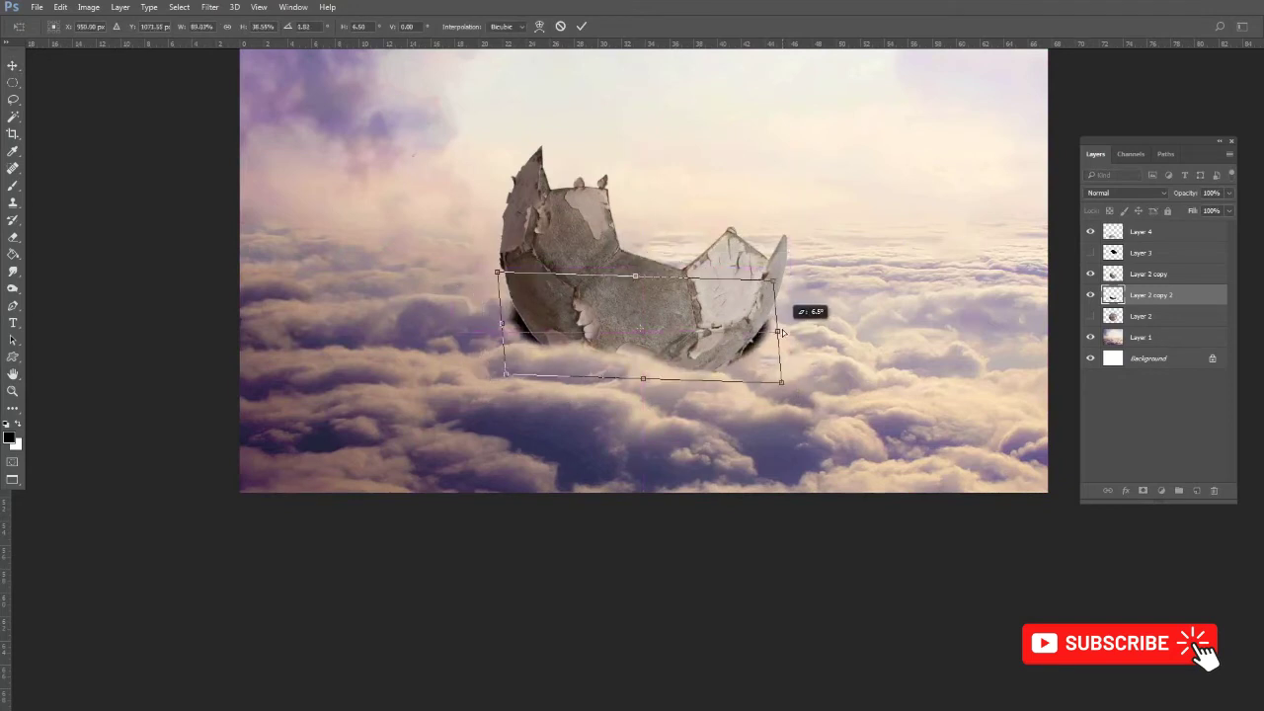
left_click_drag(640, 284, 661, 272)
key("Return")
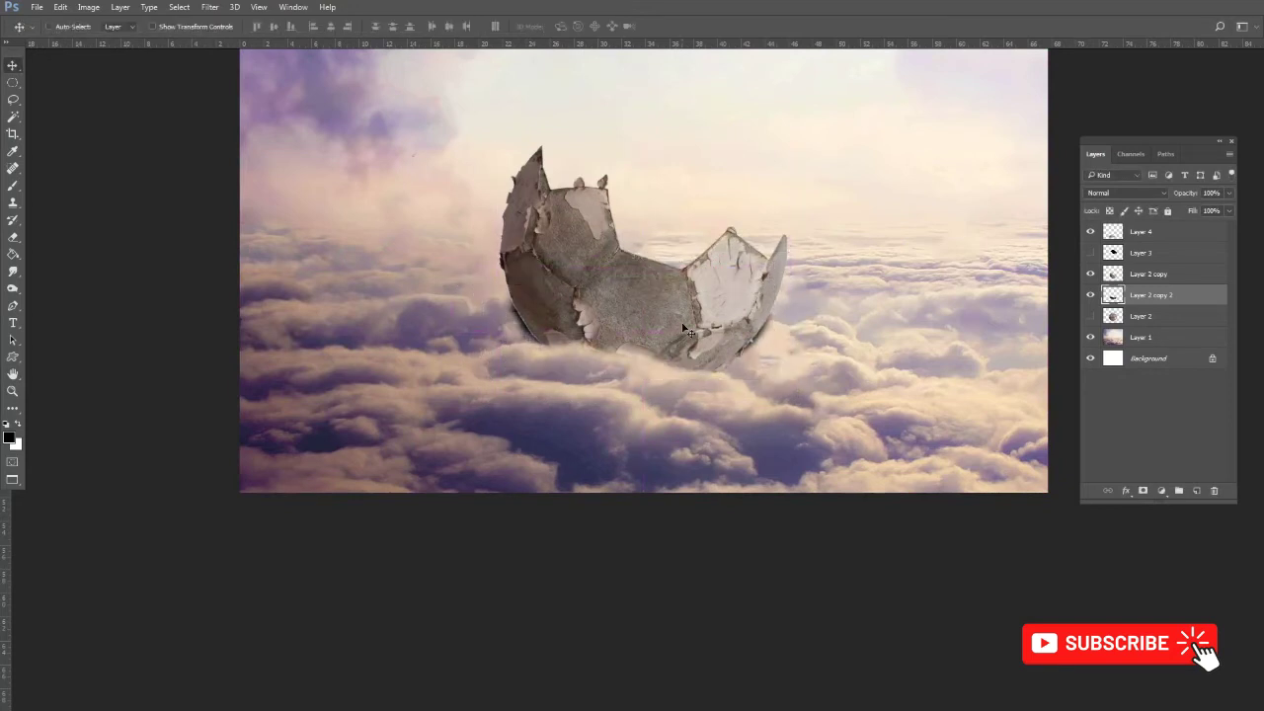
type("85")
key("ctrl+t")
left_click_drag(639, 379, 639, 390)
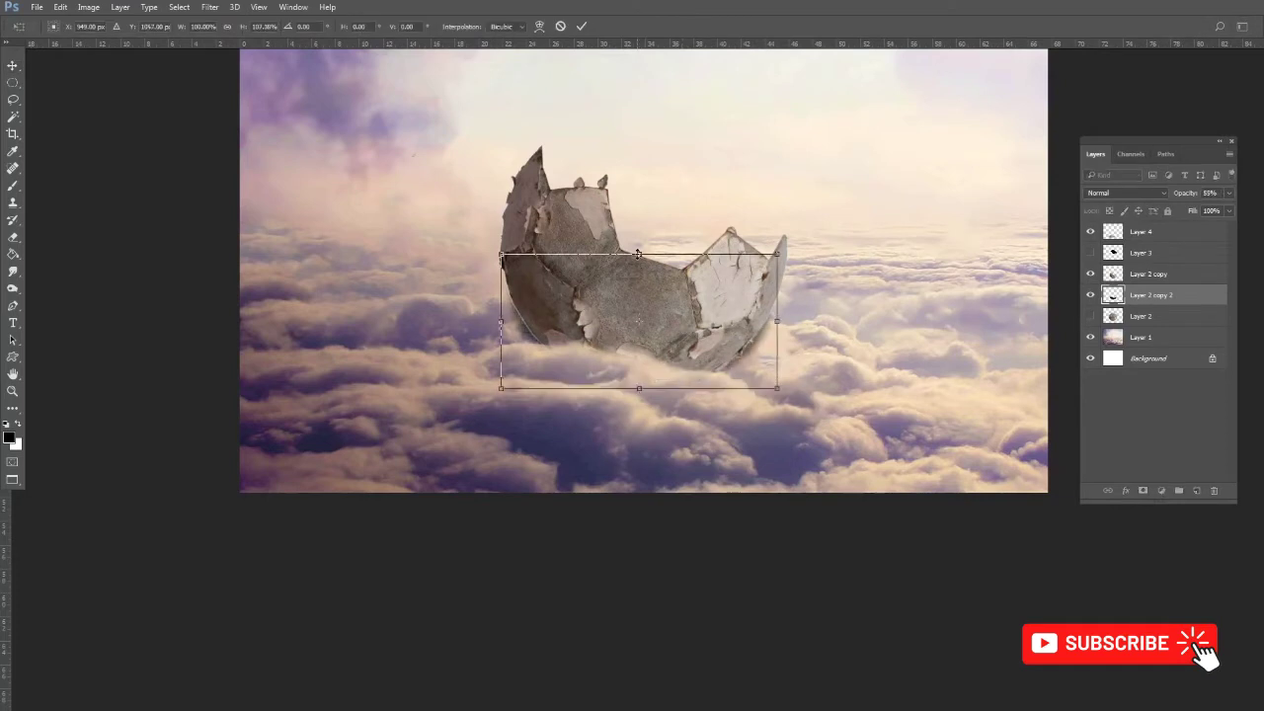
key("Return")
Step: Adjust the shadow's Levels
key("i")
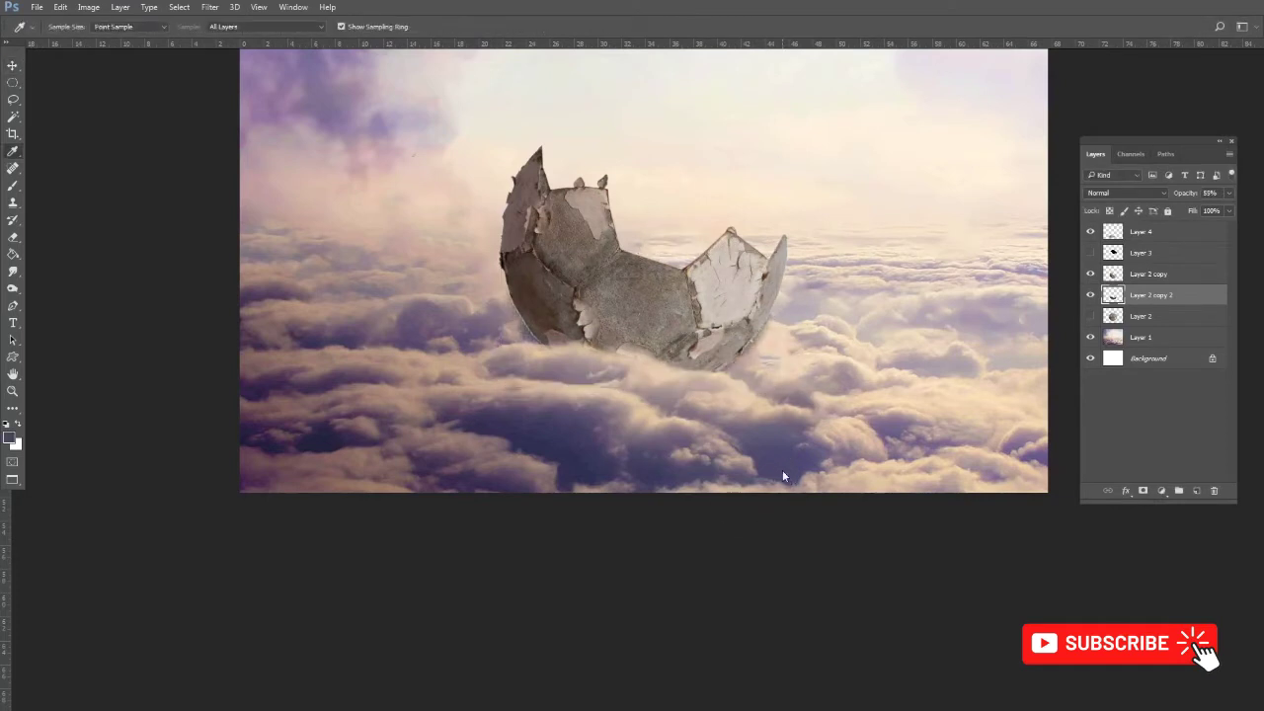
key("ctrl+l")
key("Return")
key("v")
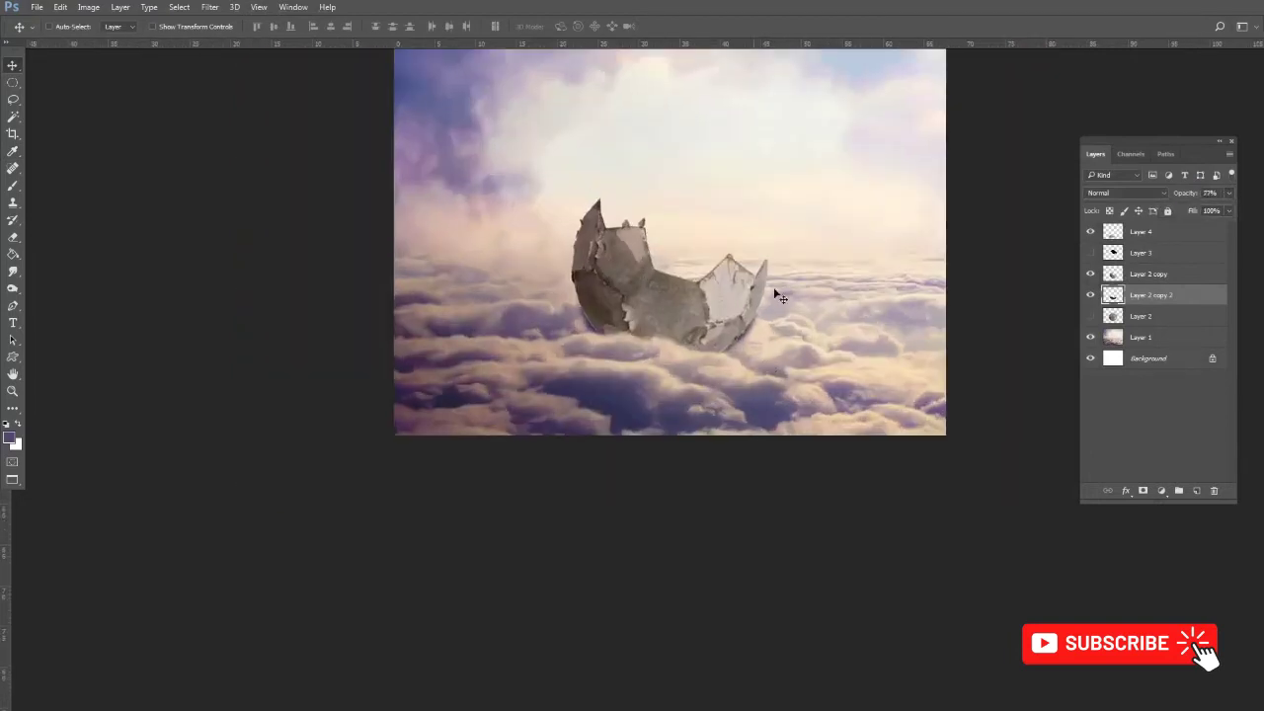
Step: Raise the bowl layer's Clarity to +71 in the Camera Raw Filter
right_click(698, 370)
left_click(728, 396)
left_click(210, 6)
left_click(236, 89)
left_click_drag(1090, 449, 1094, 459)
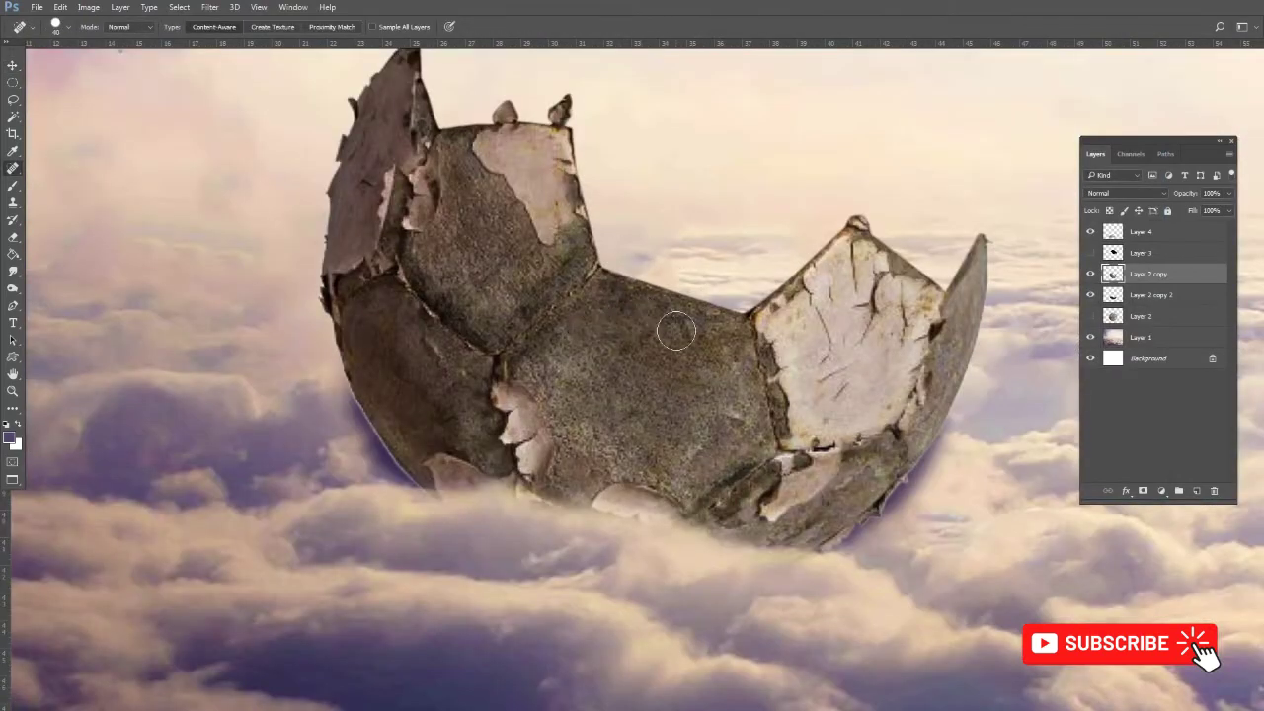
Step: Duplicate the cracked ball layer and work on Layer 2 copy
key("v")
left_click_drag(675, 331, 677, 332)
left_click(1151, 299)
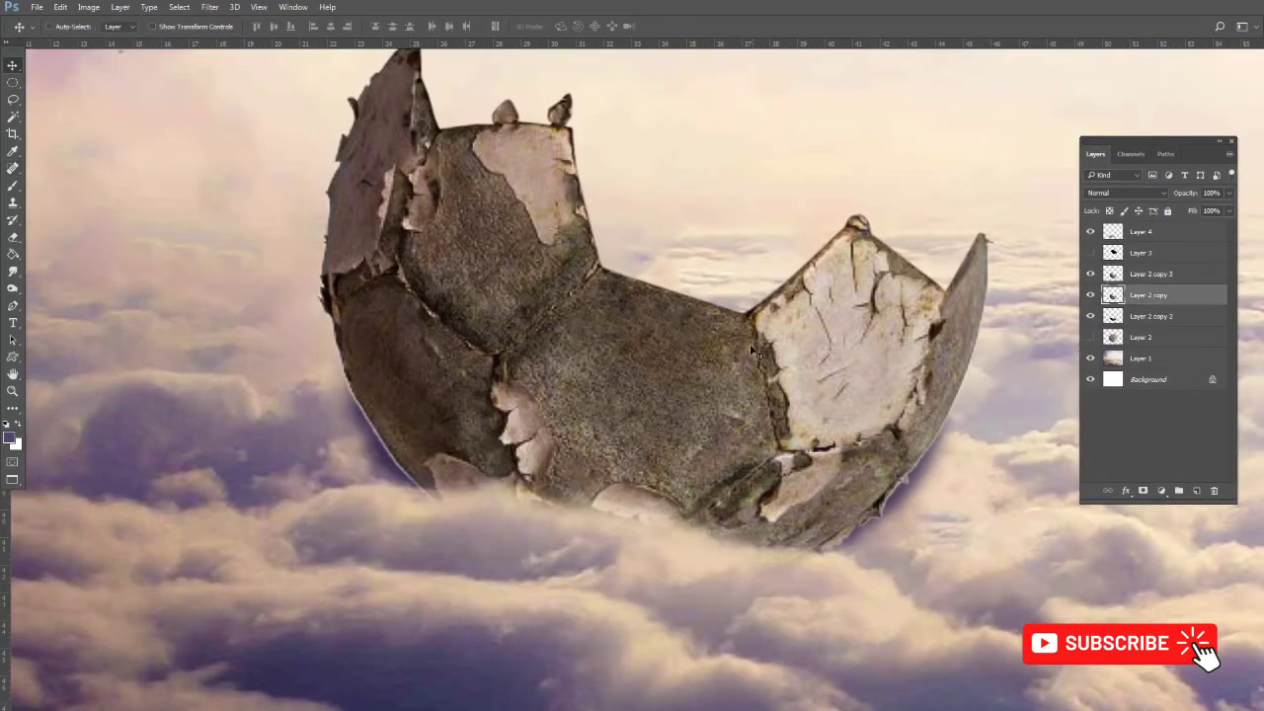
left_click(209, 7)
key("Escape")
Step: Apply a heavy Gaussian Blur to Layer 2 copy
left_click(1090, 274)
left_click(209, 6)
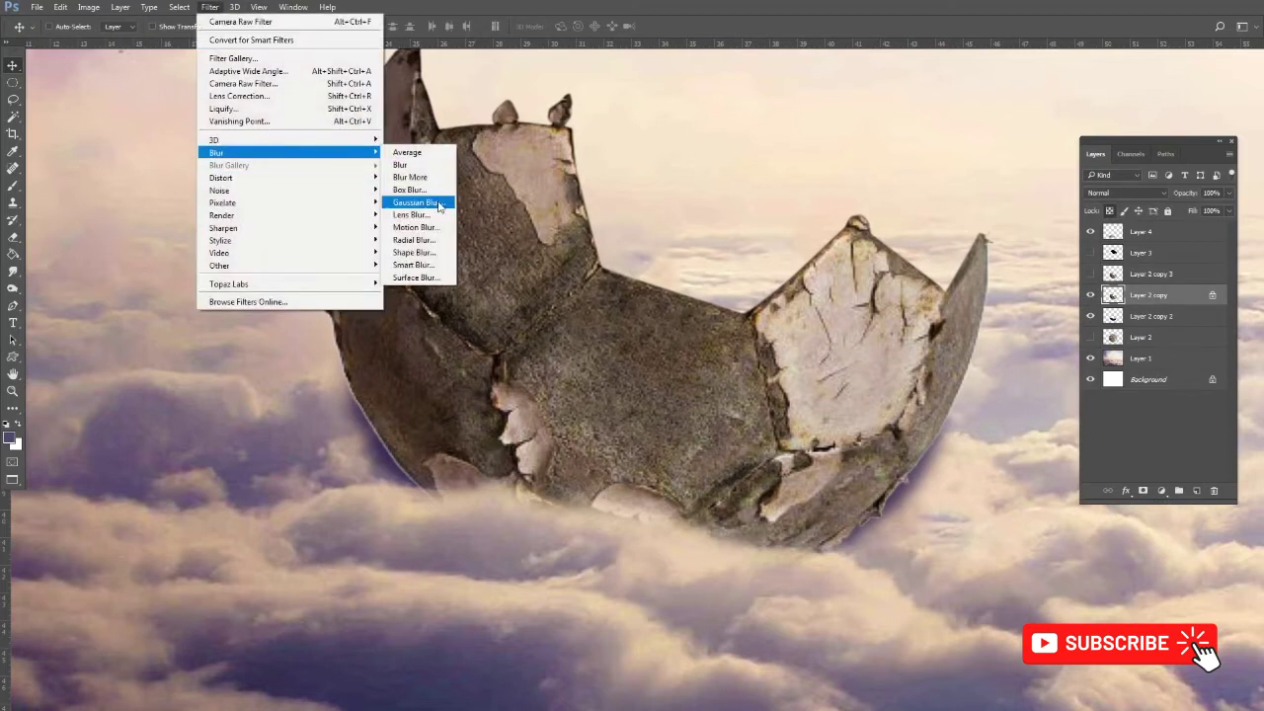
left_click(424, 203)
key("Return")
Step: Apply Image onto the sharp ball duplicate from blurred Layer 2 copy using Difference
left_click(1151, 273)
left_click(1090, 274)
left_click(88, 7)
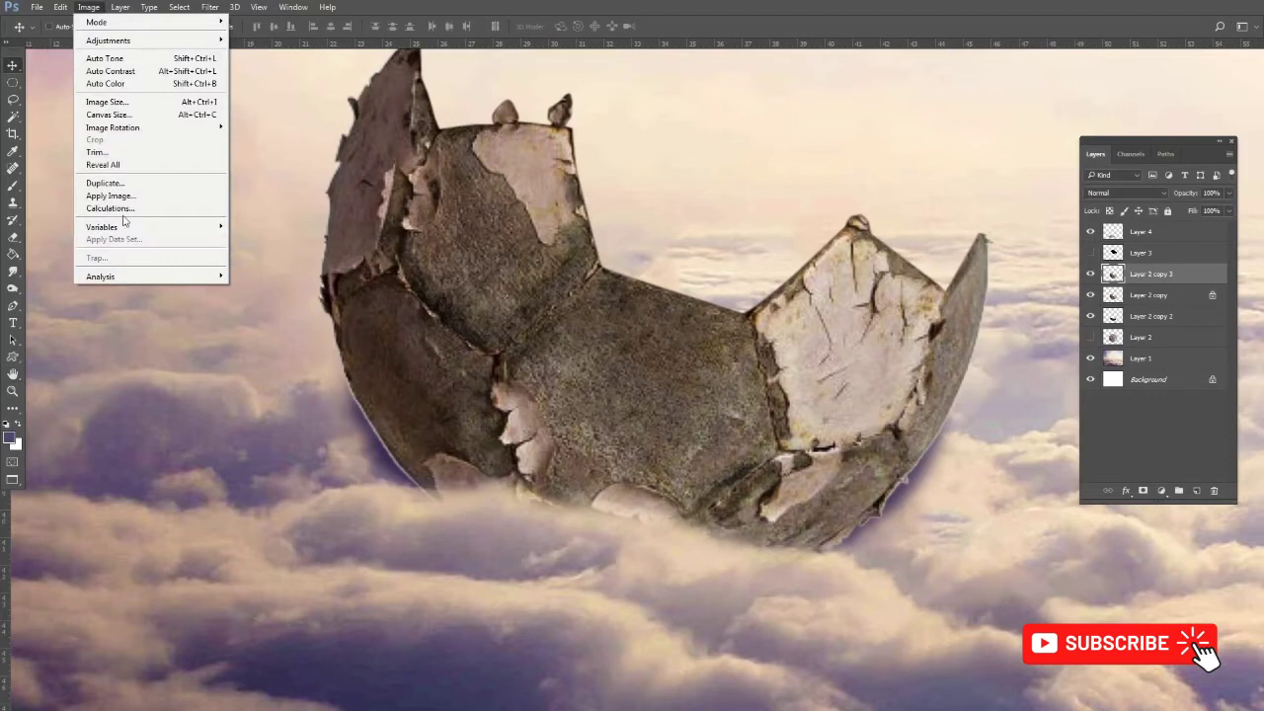
left_click(109, 197)
left_click(739, 134)
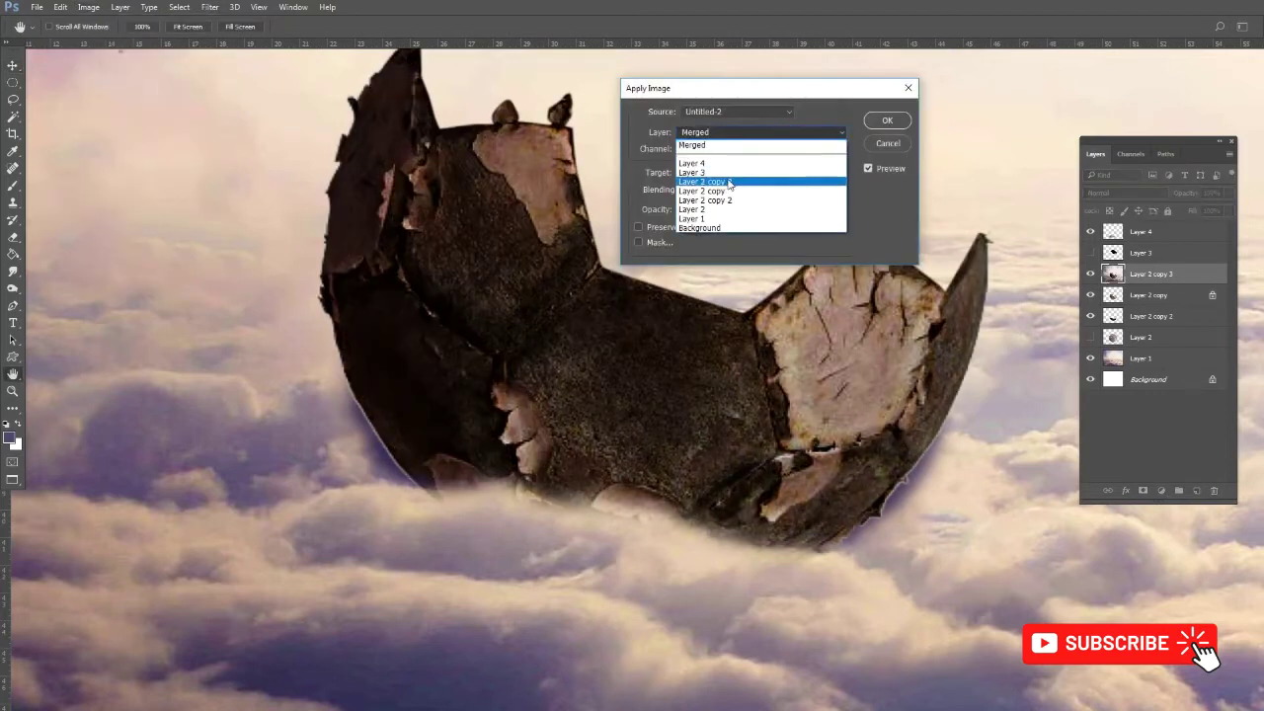
left_click(741, 190)
left_click(741, 189)
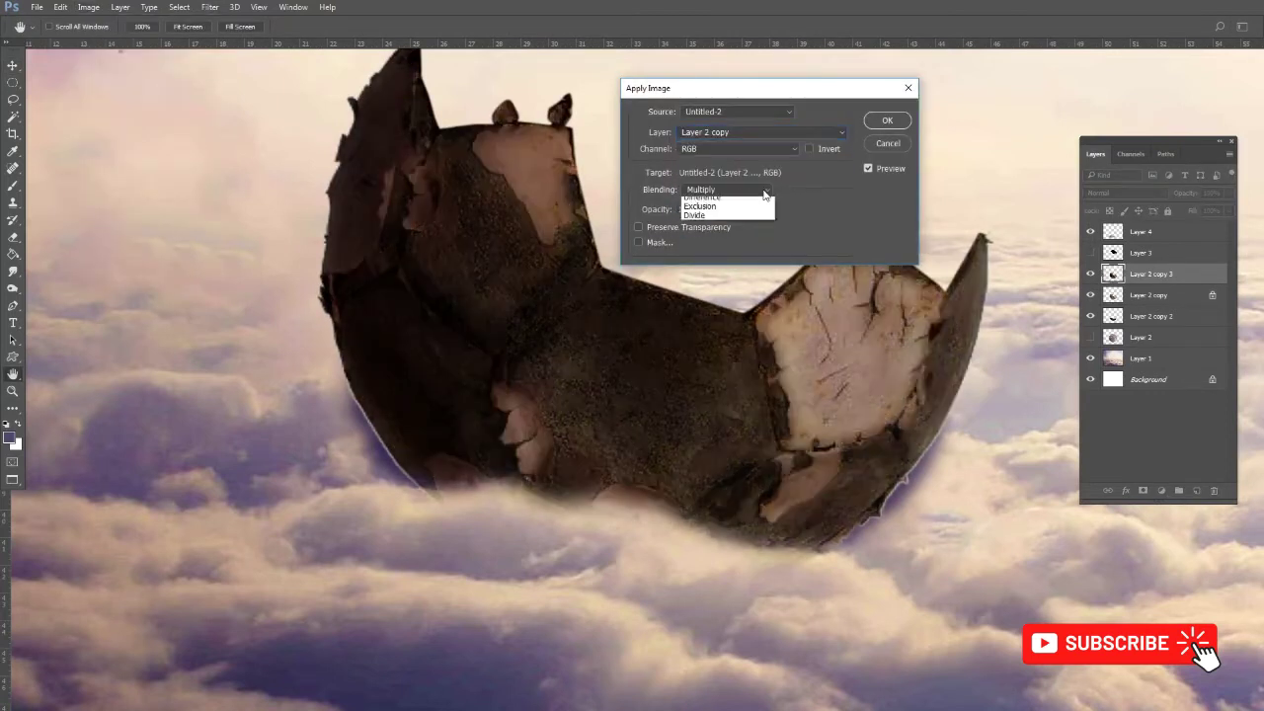
left_click(703, 432)
left_click(886, 120)
Step: Set the detail layer's blend mode to Vivid Light
key("v")
key("ctrl+minus")
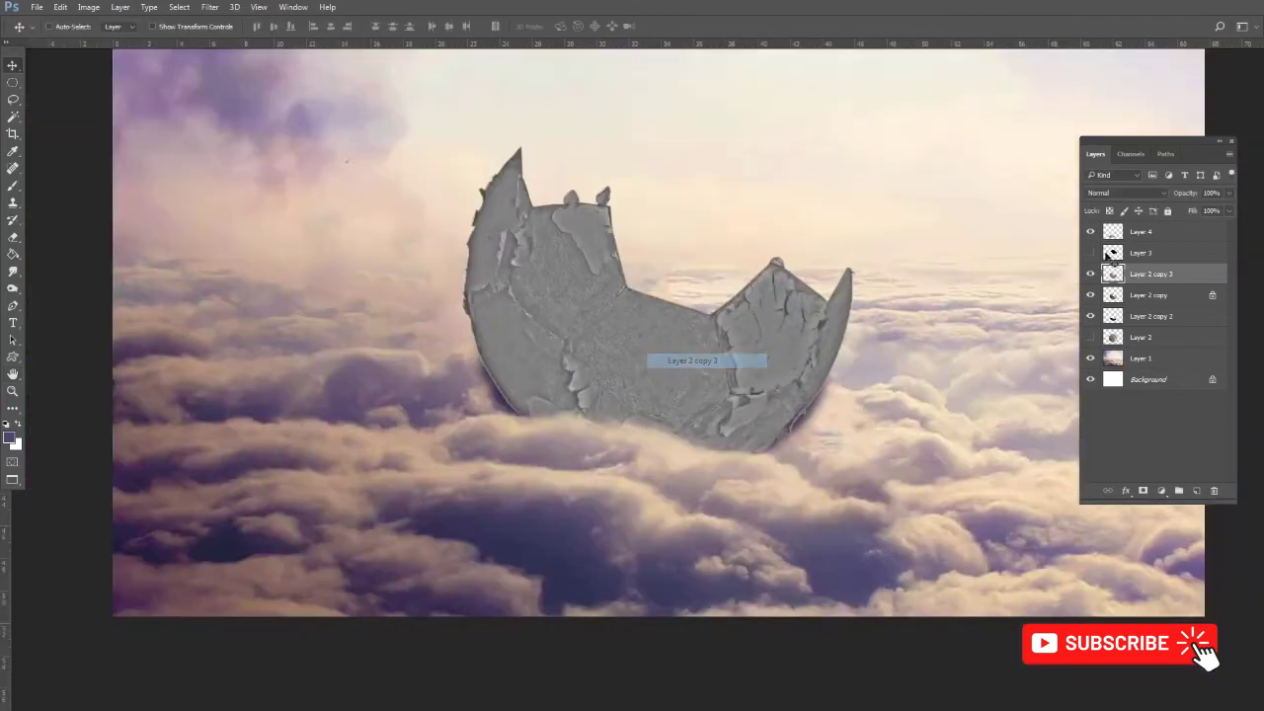
left_click(1125, 193)
left_click(1108, 347)
right_click(622, 331)
left_click(651, 337)
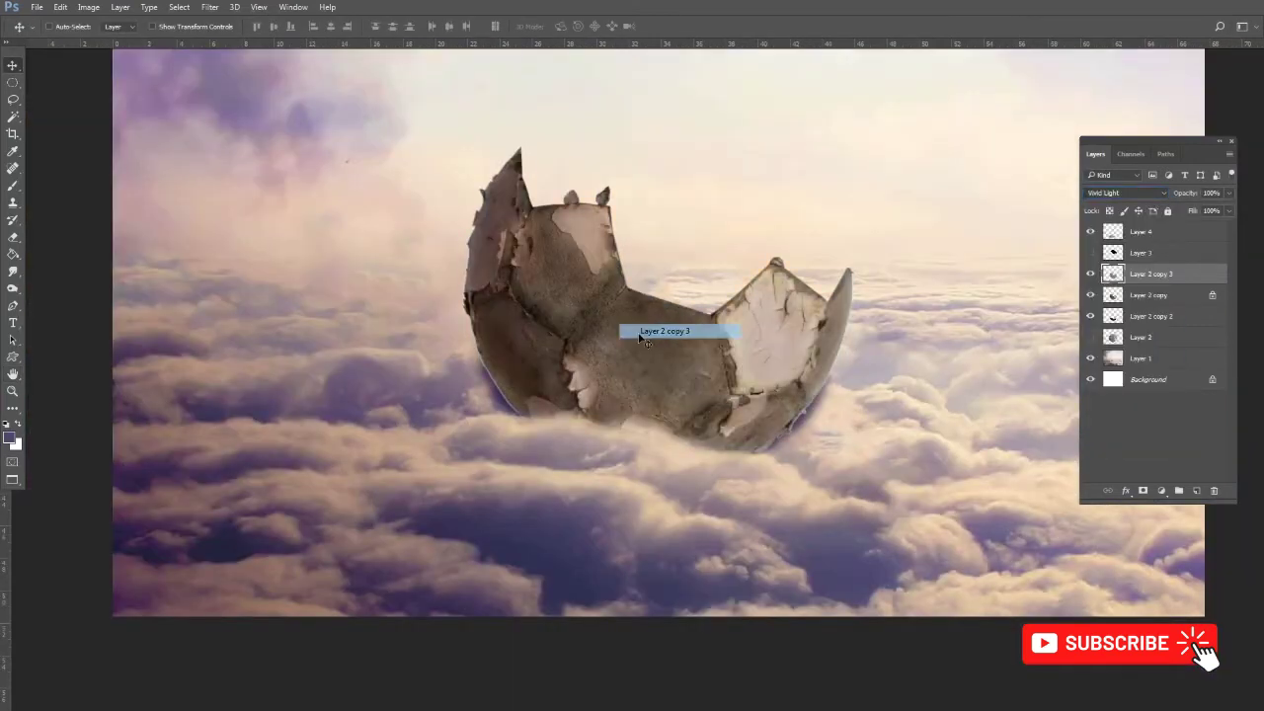
Step: Raise Layer 2 copy to 100% opacity and select Layer 2 copy 3
key("ctrl+plus")
key("alt+bracketleft")
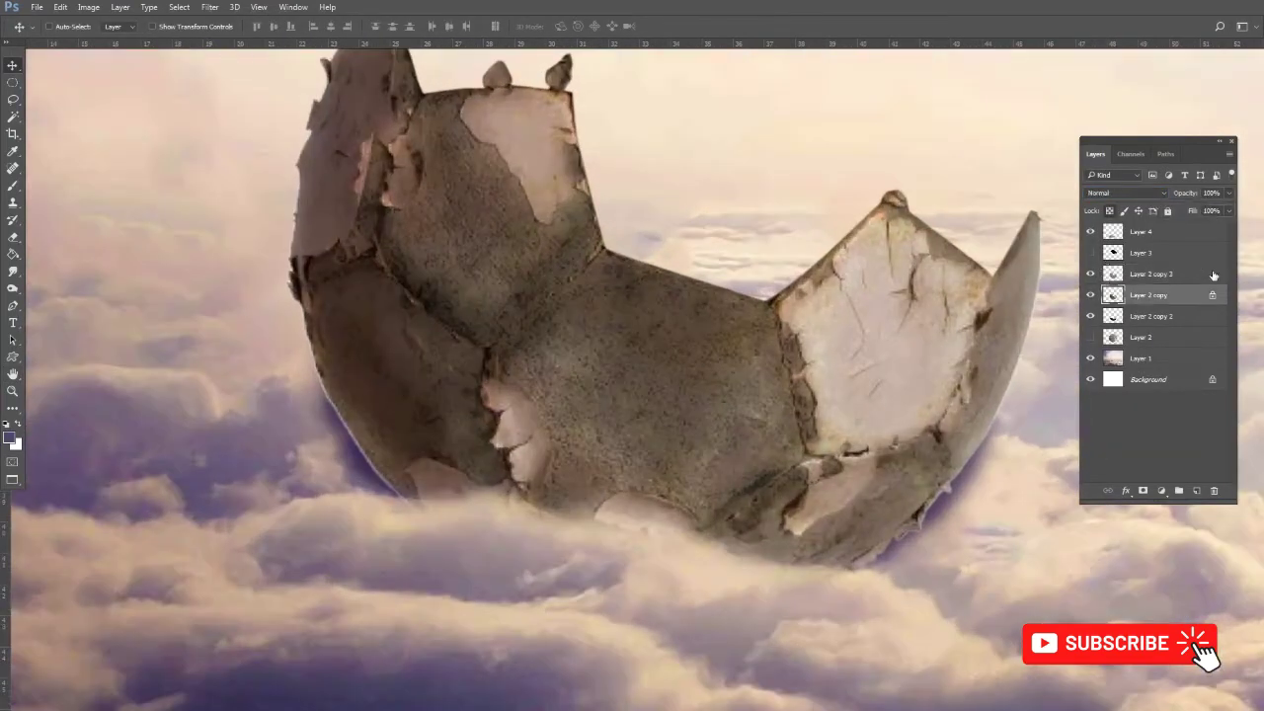
left_click_drag(1201, 211, 1230, 210)
key("ctrl+minus")
scroll(566, 341, "up", 3)
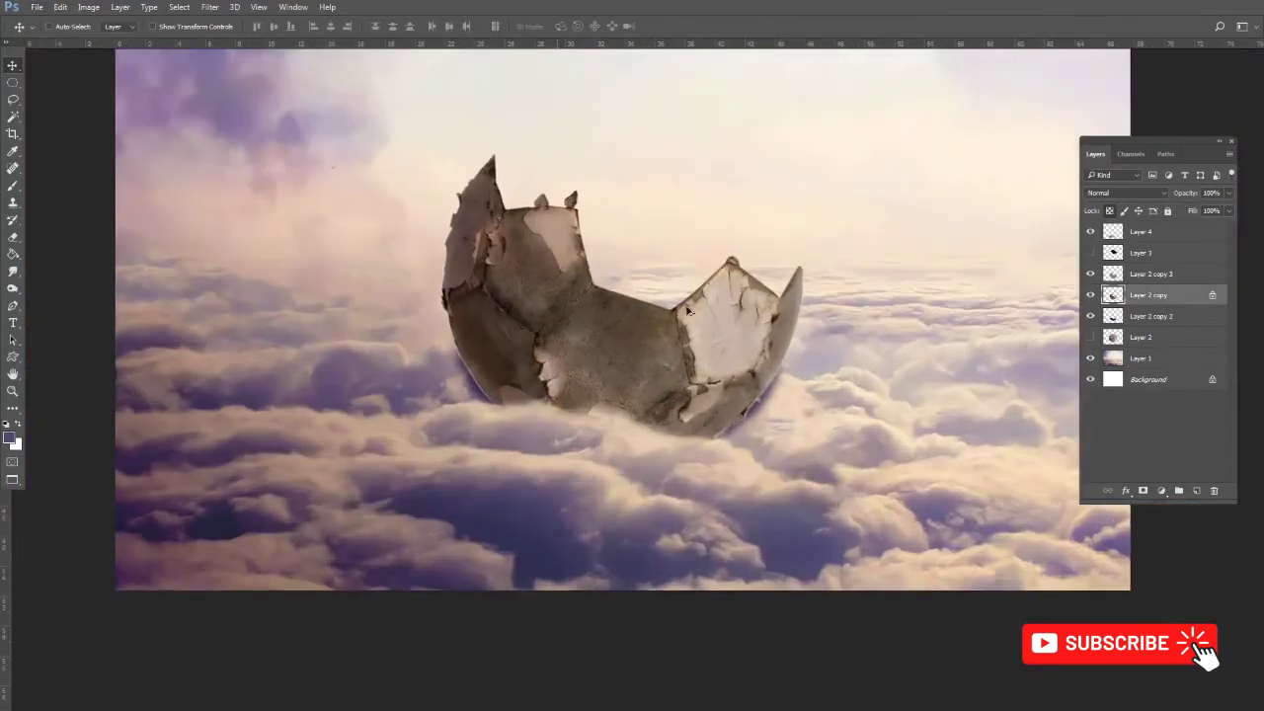
right_click(565, 342)
left_click(642, 347)
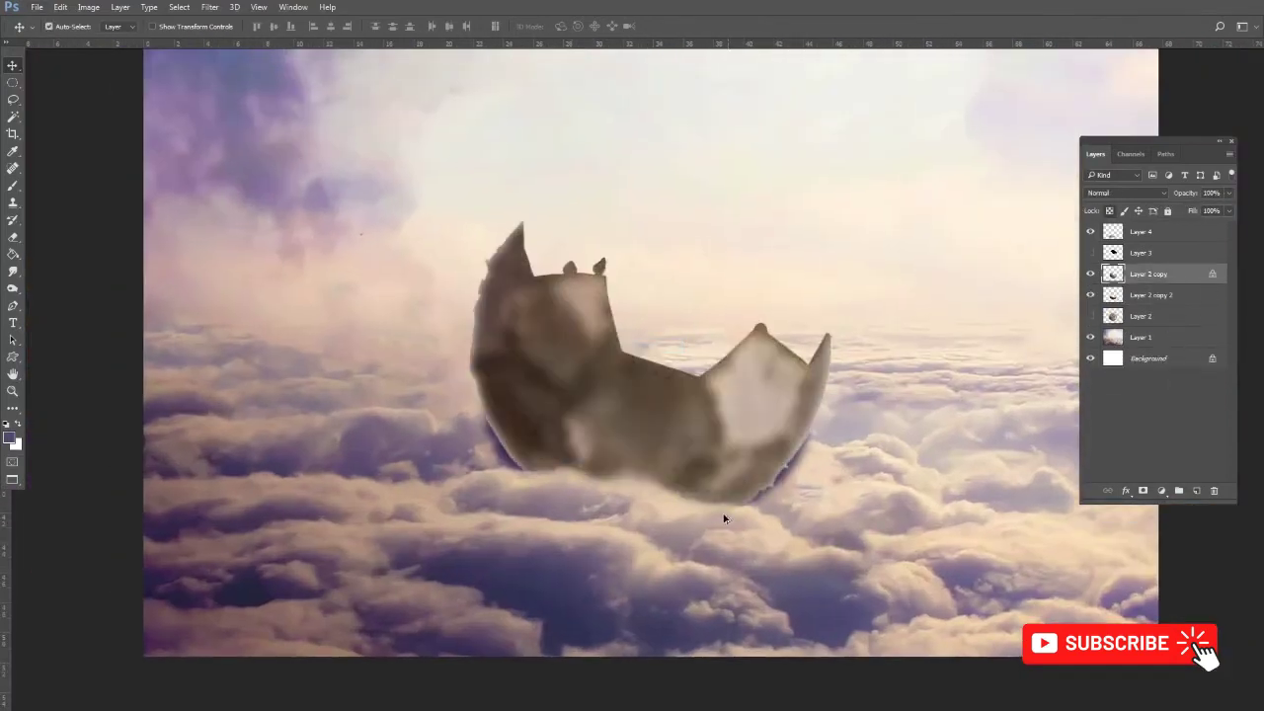
Step: Make Layer 2 visible again so the sharp cracked ball shows over the purple layer
scroll(646, 416, "up", 2)
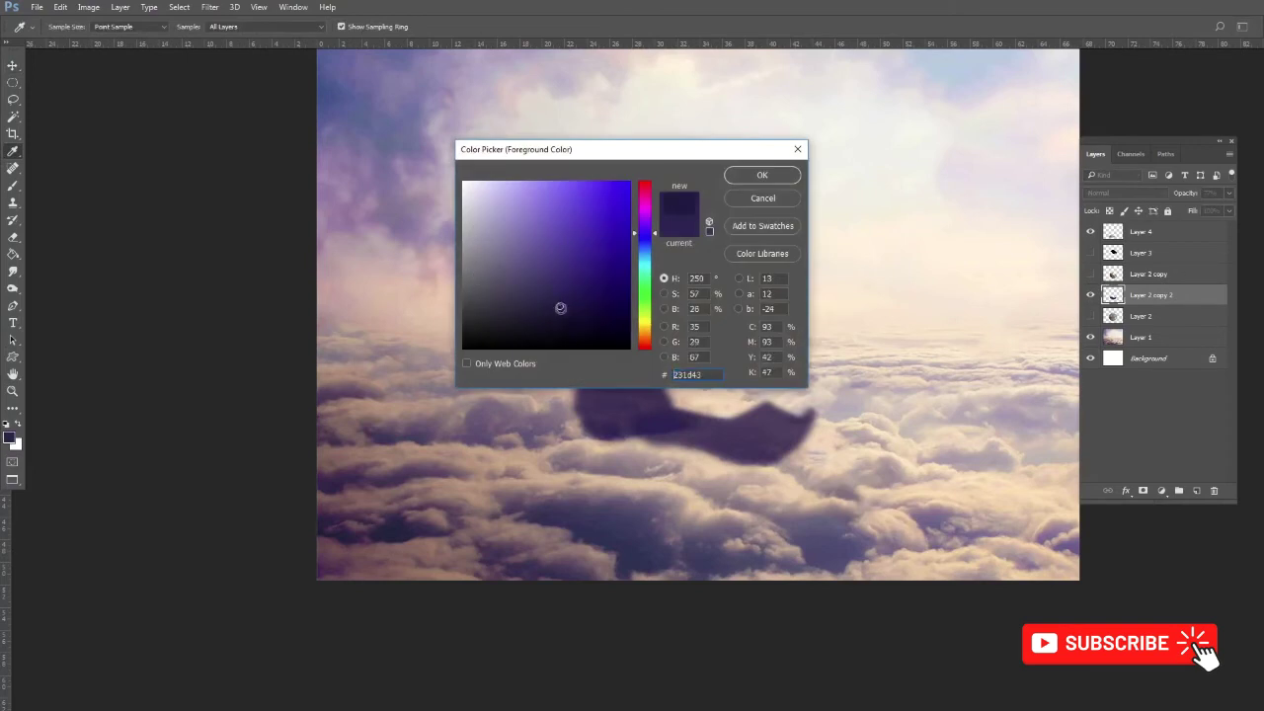
left_click(1089, 315)
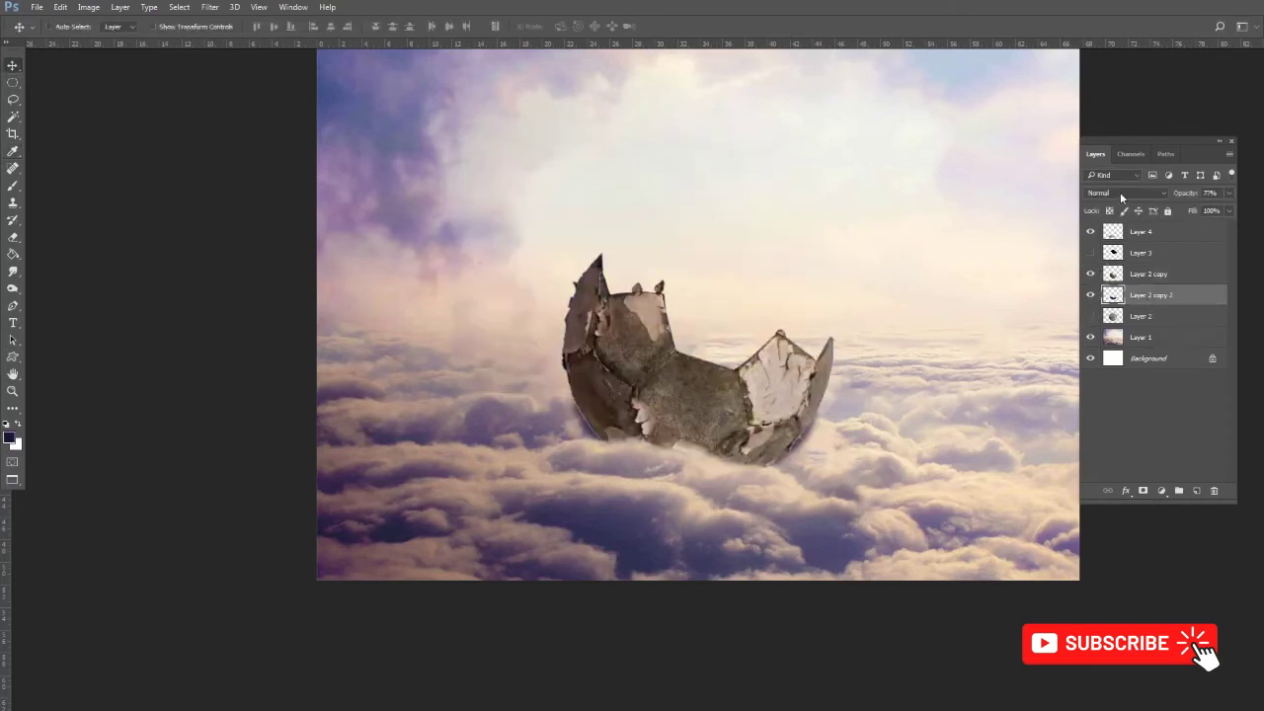
scroll(1149, 192, "down", 3)
scroll(1149, 192, "down", 3)
scroll(1149, 191, "down", 3)
scroll(1149, 192, "down", 3)
scroll(1149, 191, "down", 3)
scroll(1149, 192, "down", 4)
scroll(1149, 192, "down", 3)
scroll(1149, 191, "down", 3)
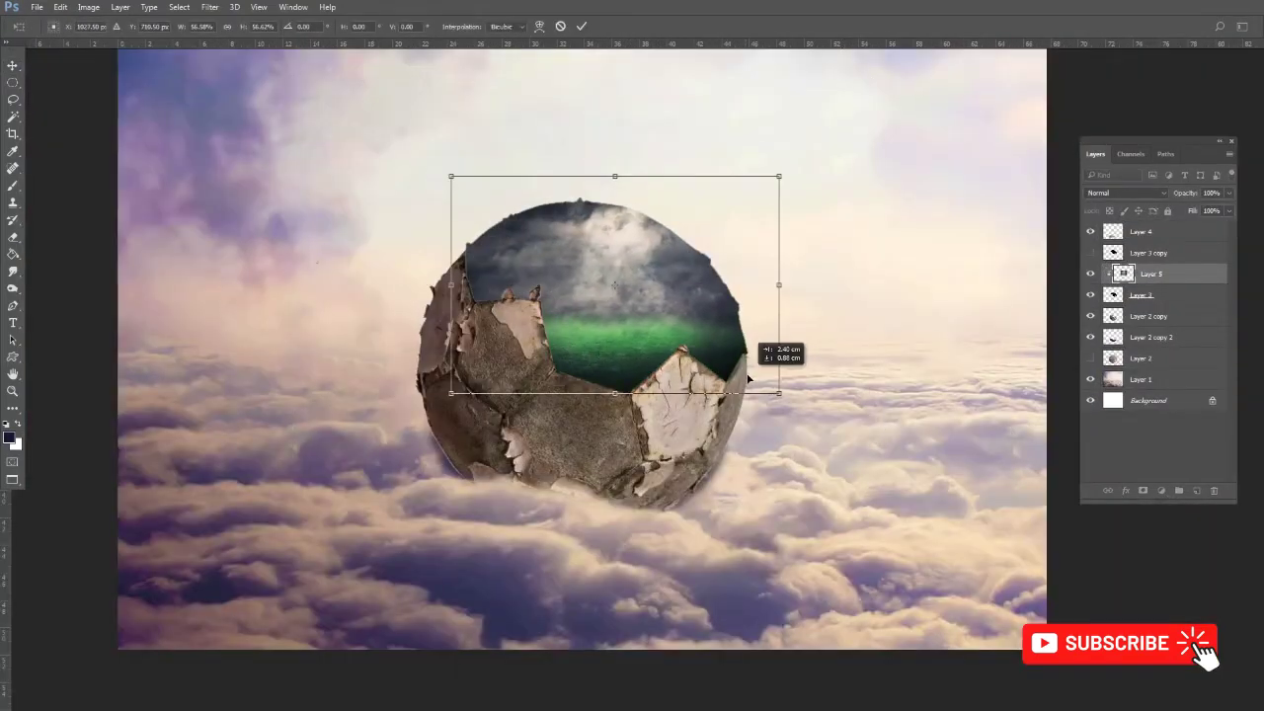
Step: Fit the stadium image into the ball's opening and scale the tree down onto its right rim
mouse_move(777, 399)
left_mouse_down()
mouse_move(761, 340)
mouse_move(768, 393)
left_mouse_up()
left_click_drag(449, 176, 394, 149)
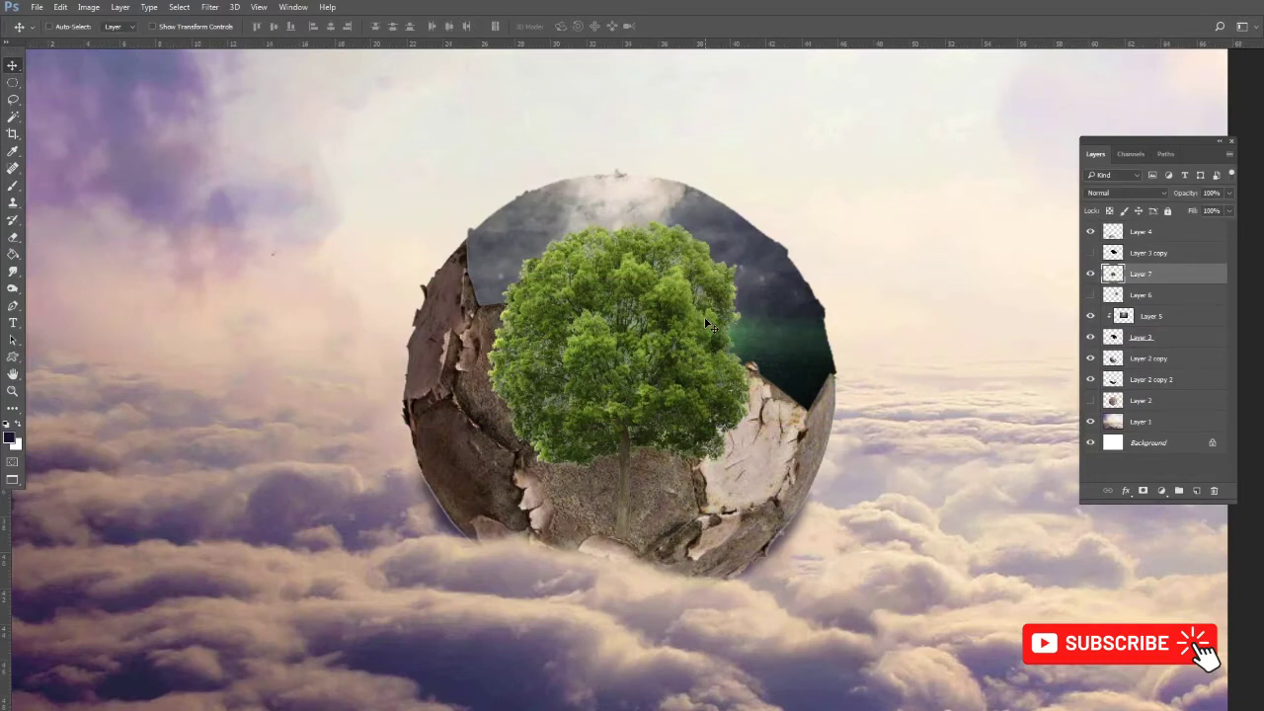
left_click_drag(707, 324, 928, 208)
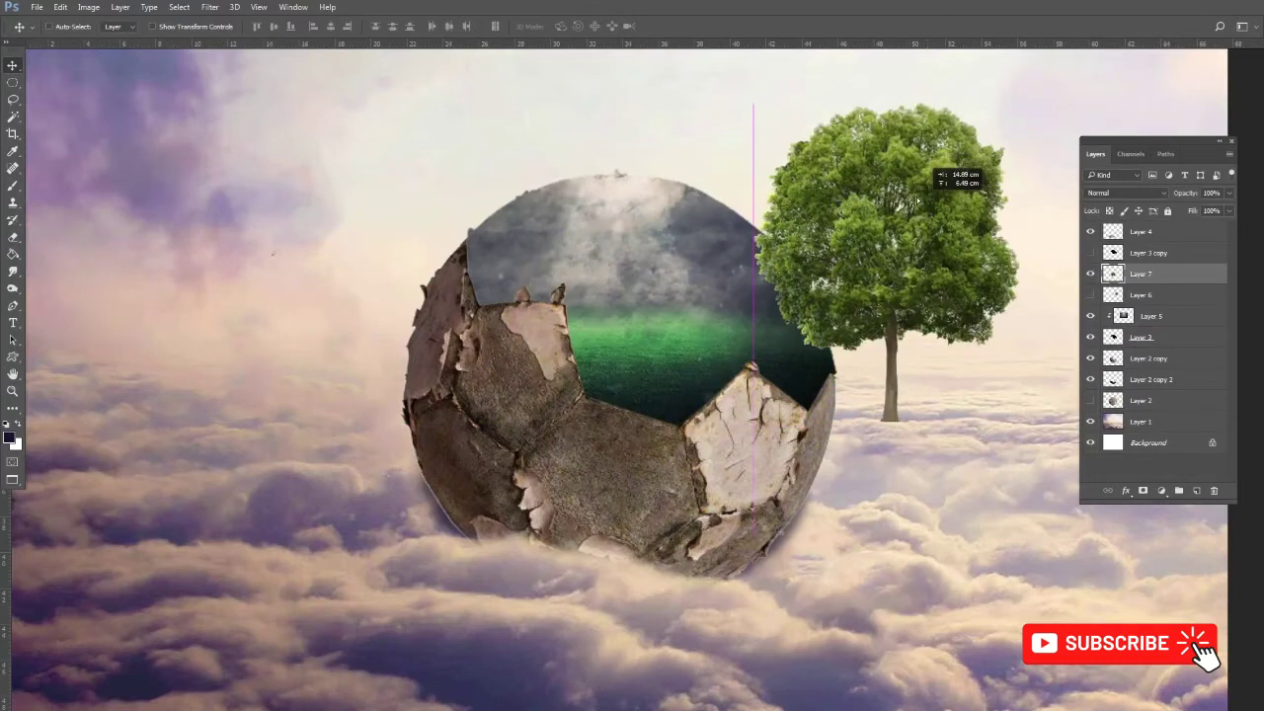
key("ctrl+t")
mouse_move(975, 408)
left_mouse_down()
mouse_move(923, 367)
mouse_move(891, 376)
left_mouse_up()
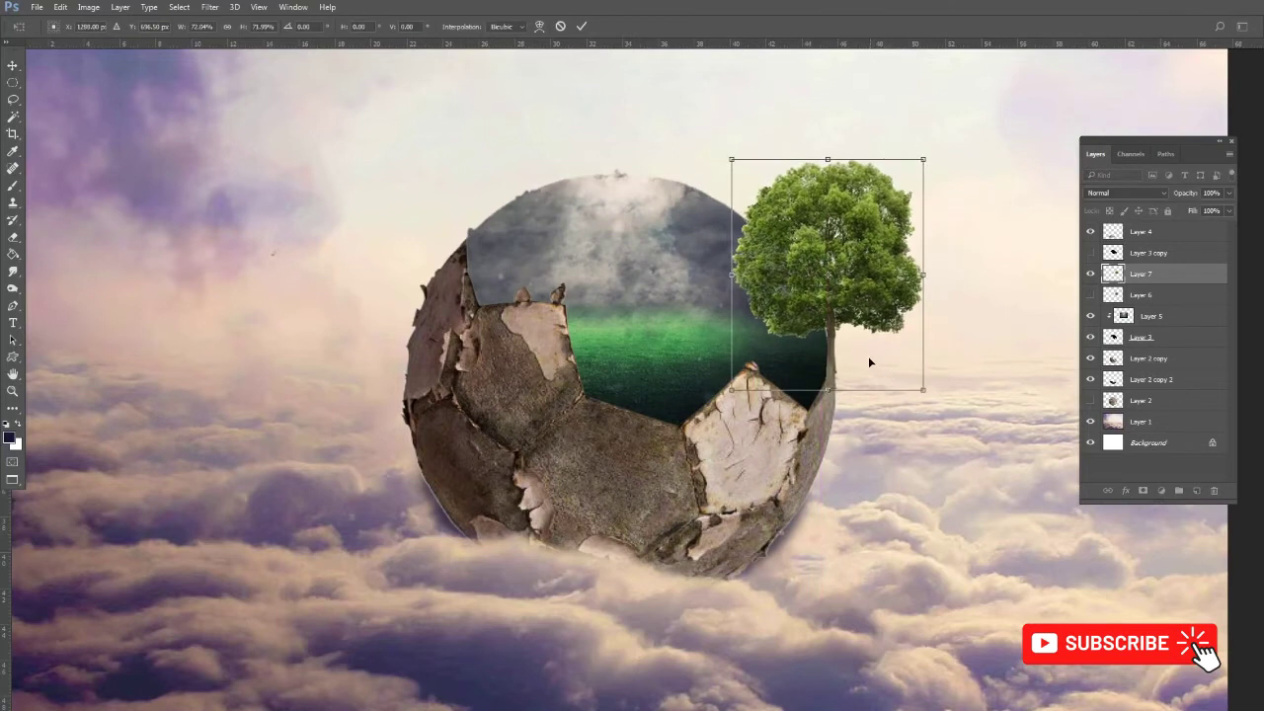
scroll(868, 356, "up", 1)
key("Return")
Step: Mask the tree cleanly with Select and Mask
key("e")
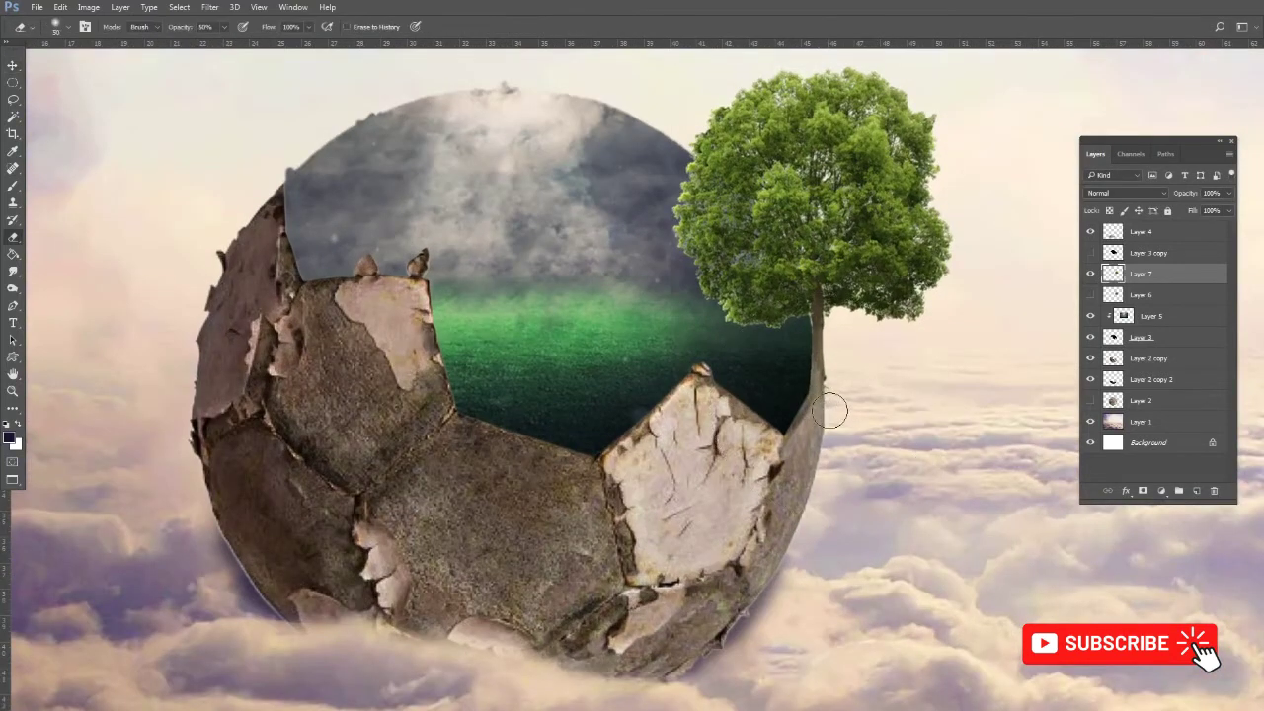
key("m")
right_click(801, 168)
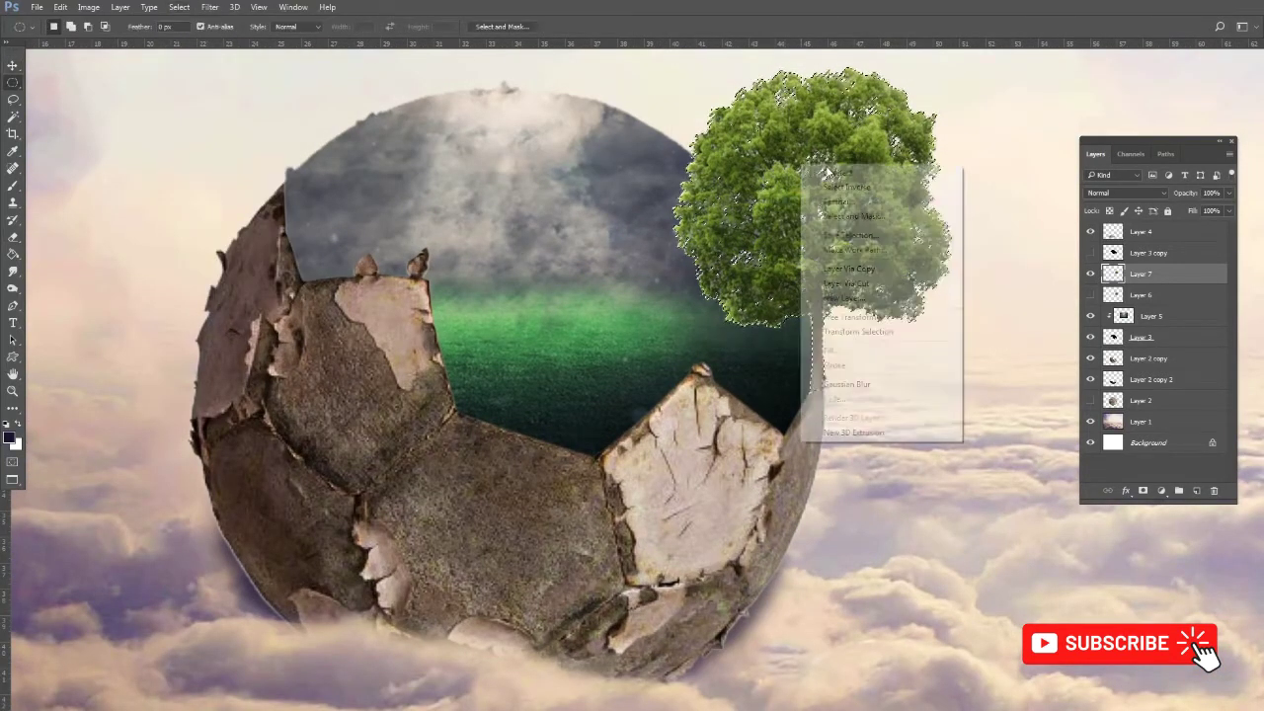
left_click(851, 216)
left_click(1186, 687)
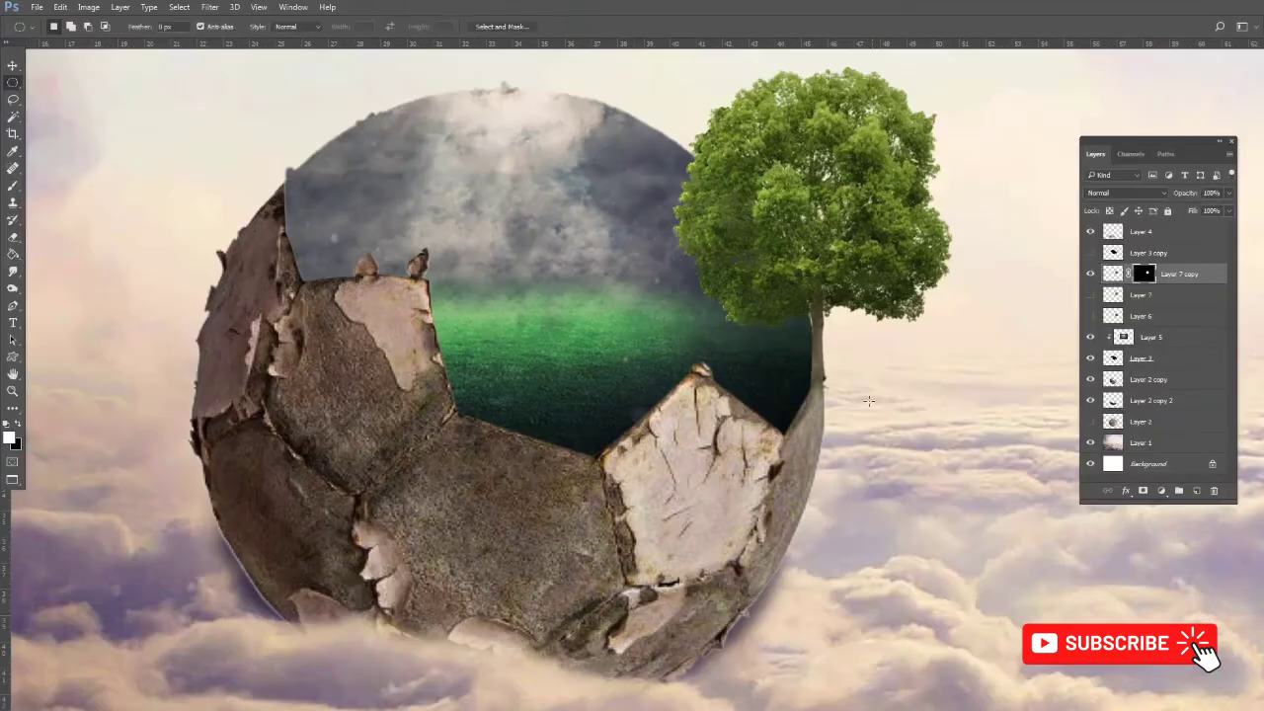
scroll(721, 189, "down", 1)
scroll(721, 190, "down", 1)
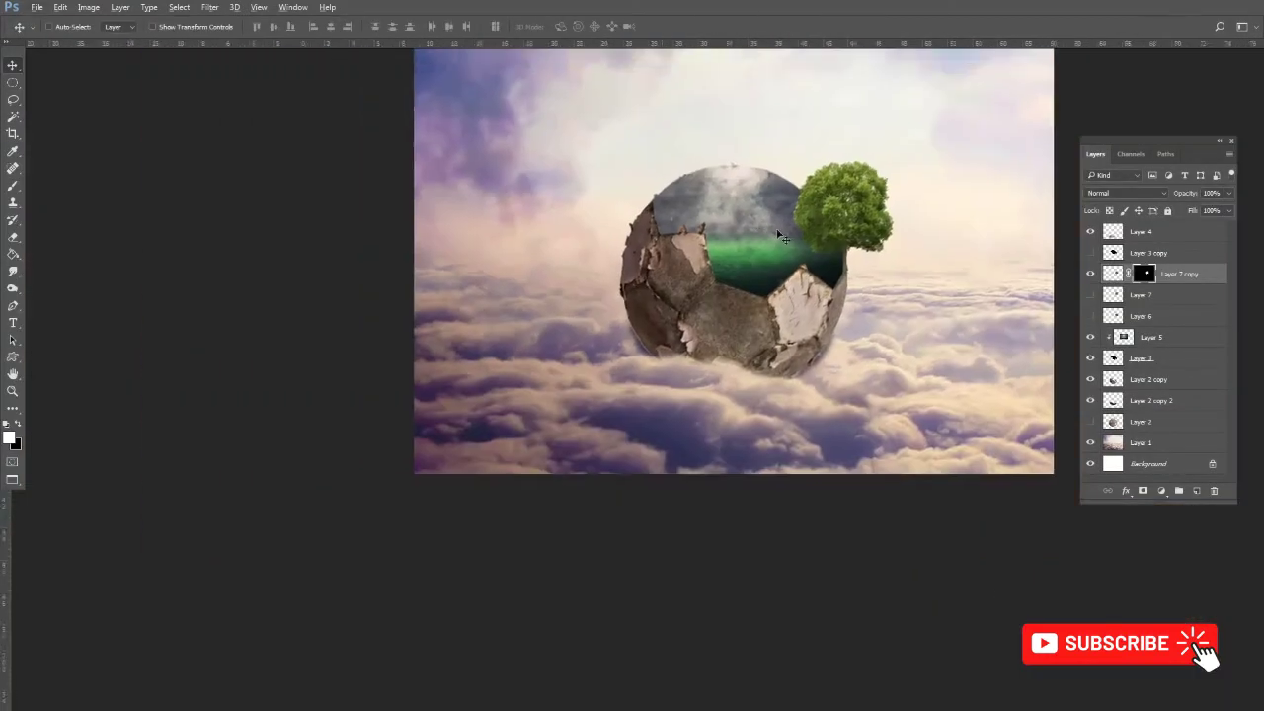
scroll(721, 189, "up", 1)
scroll(652, 331, "down", 1)
Step: Feather the Layer 2 copy ball's edge using its loaded outline selection
right_click(636, 329)
left_click(663, 334)
key("alt+s")
key("Escape")
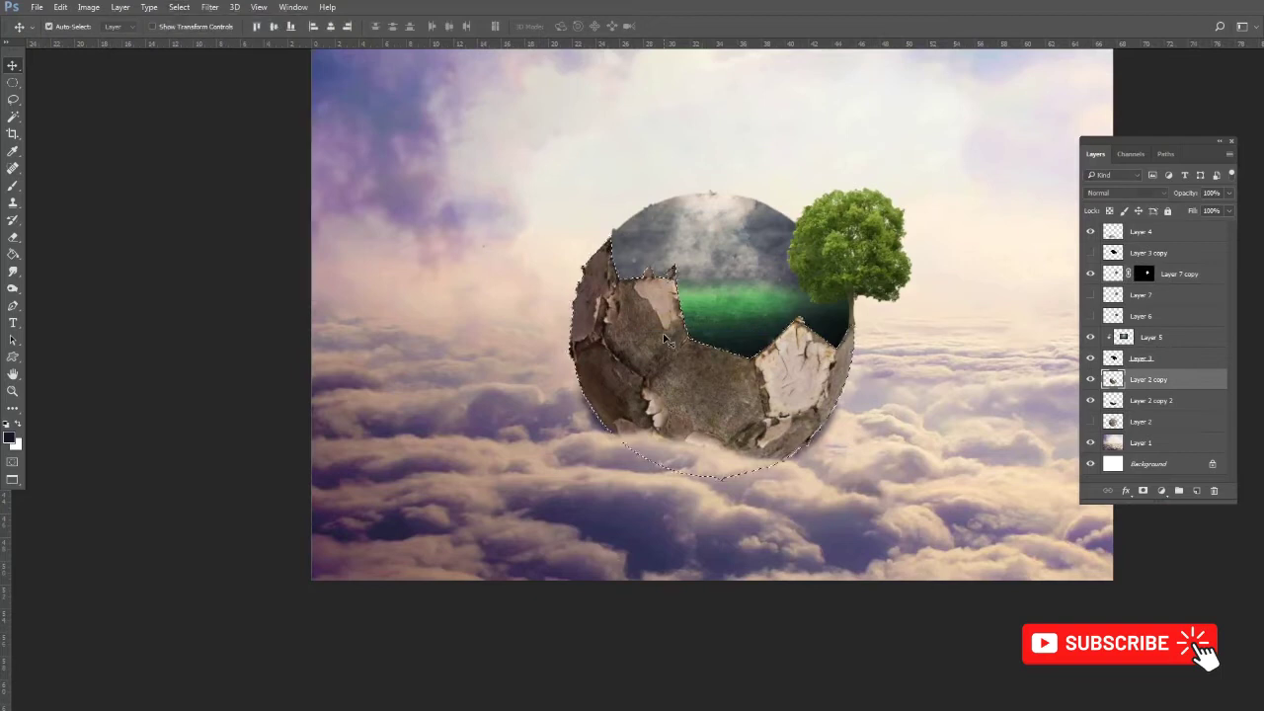
key("ctrl+shift+i")
key("F6")
key("shift+F6")
key("Return")
key("ctrl+d")
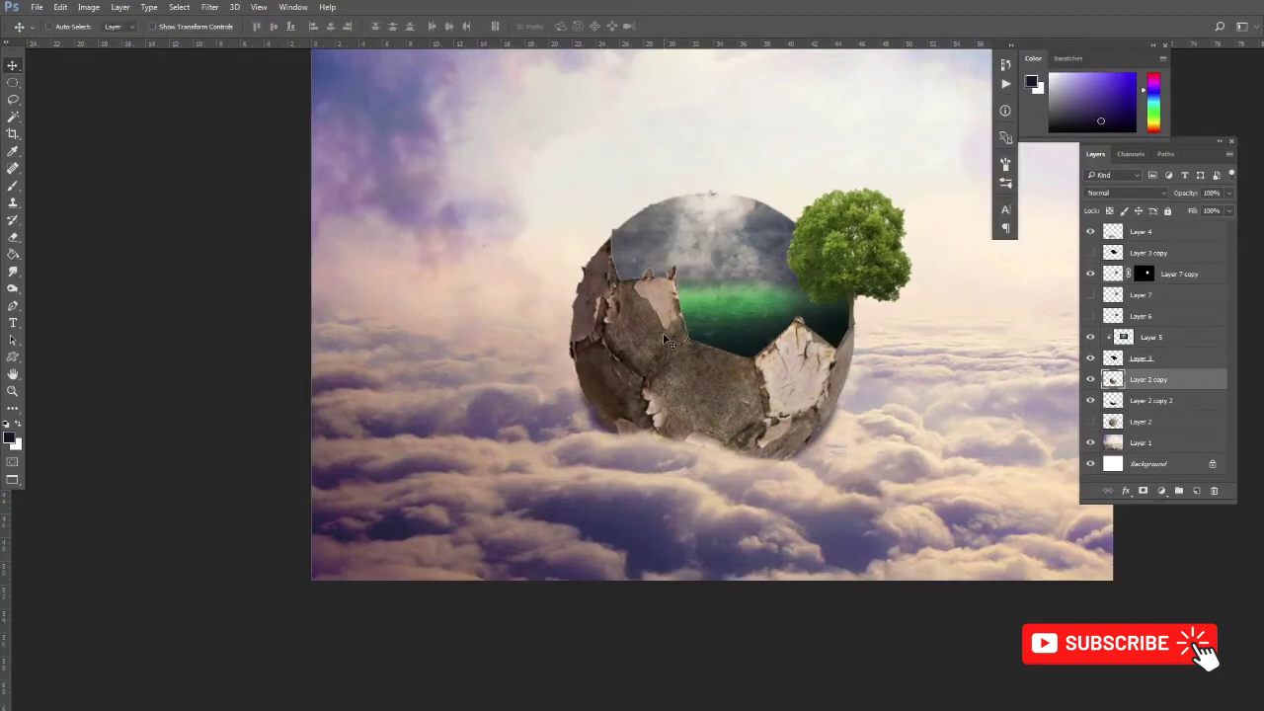
Step: Select Layer 3 copy, undo a stray duplicate, and make Layer 3 active
right_click(788, 315)
left_click(868, 276)
scroll(869, 276, "up", 1)
scroll(869, 277, "up", 1)
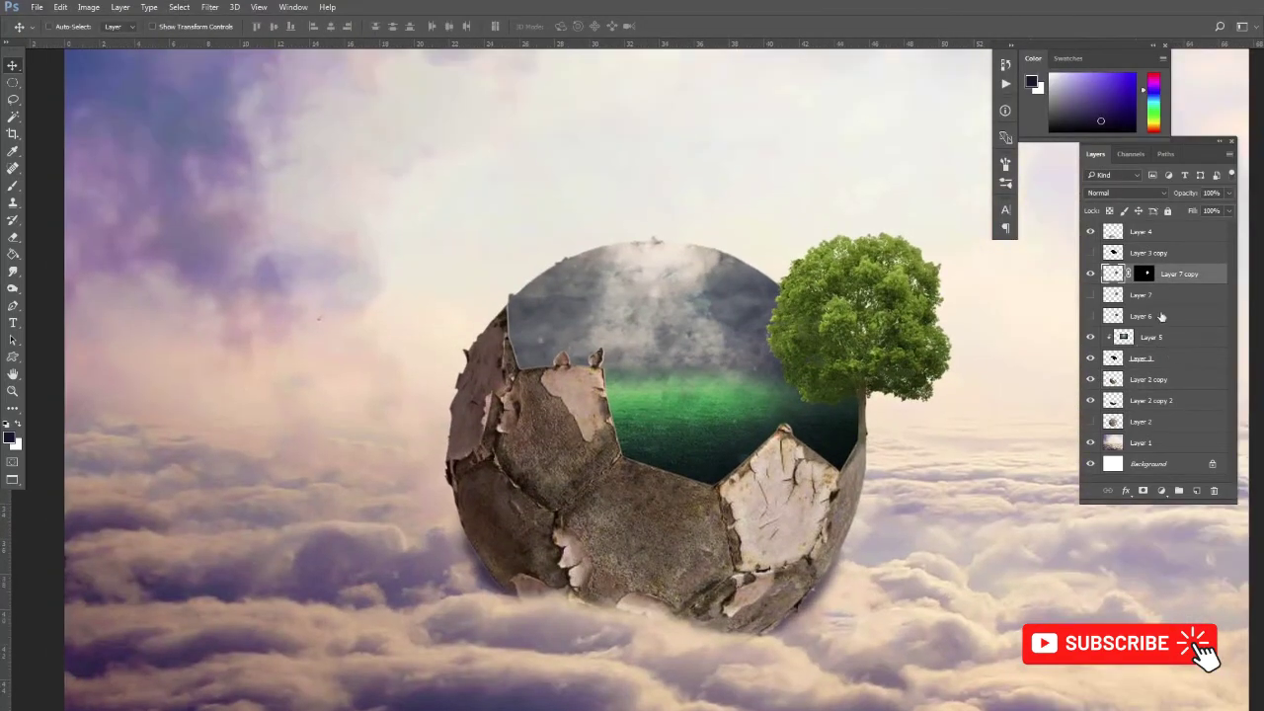
left_click_drag(1142, 253, 1125, 424)
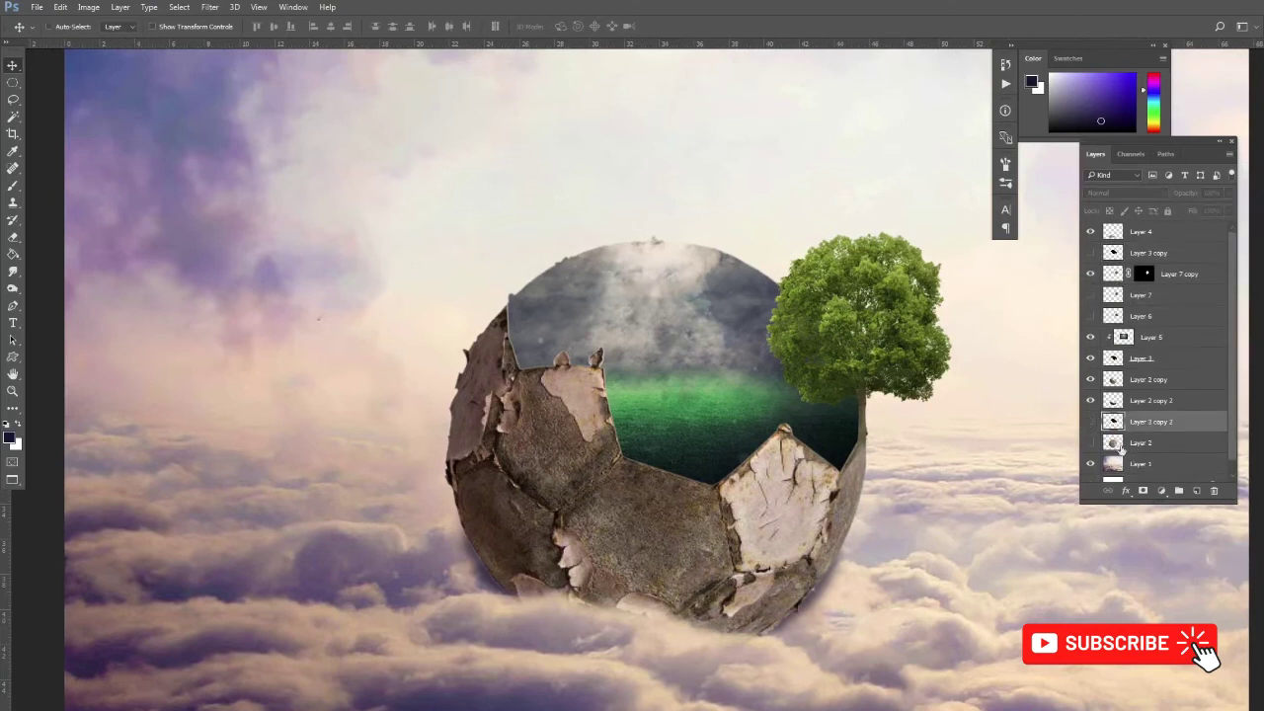
key("ctrl+z")
left_click(1148, 383)
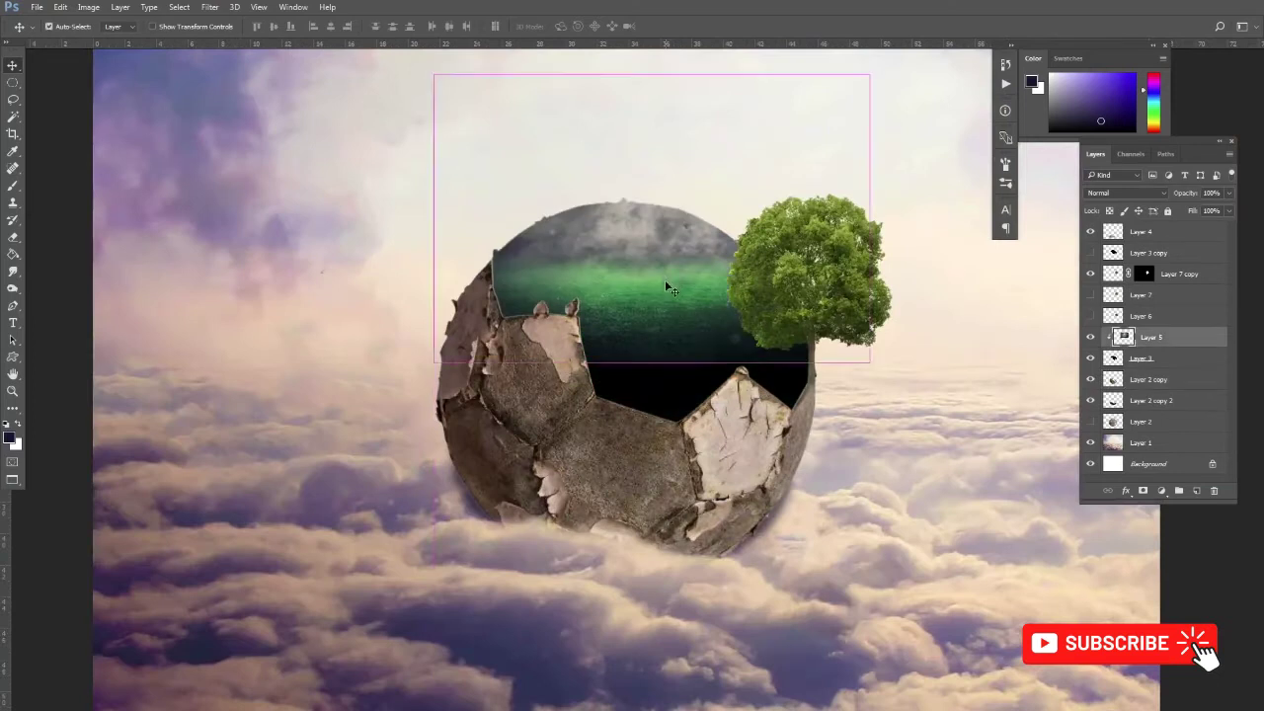
left_click(1140, 361)
Step: Sample the ball's brown, then run Replace Color on the stadium, sampling the green grass
key("i")
left_click(659, 424)
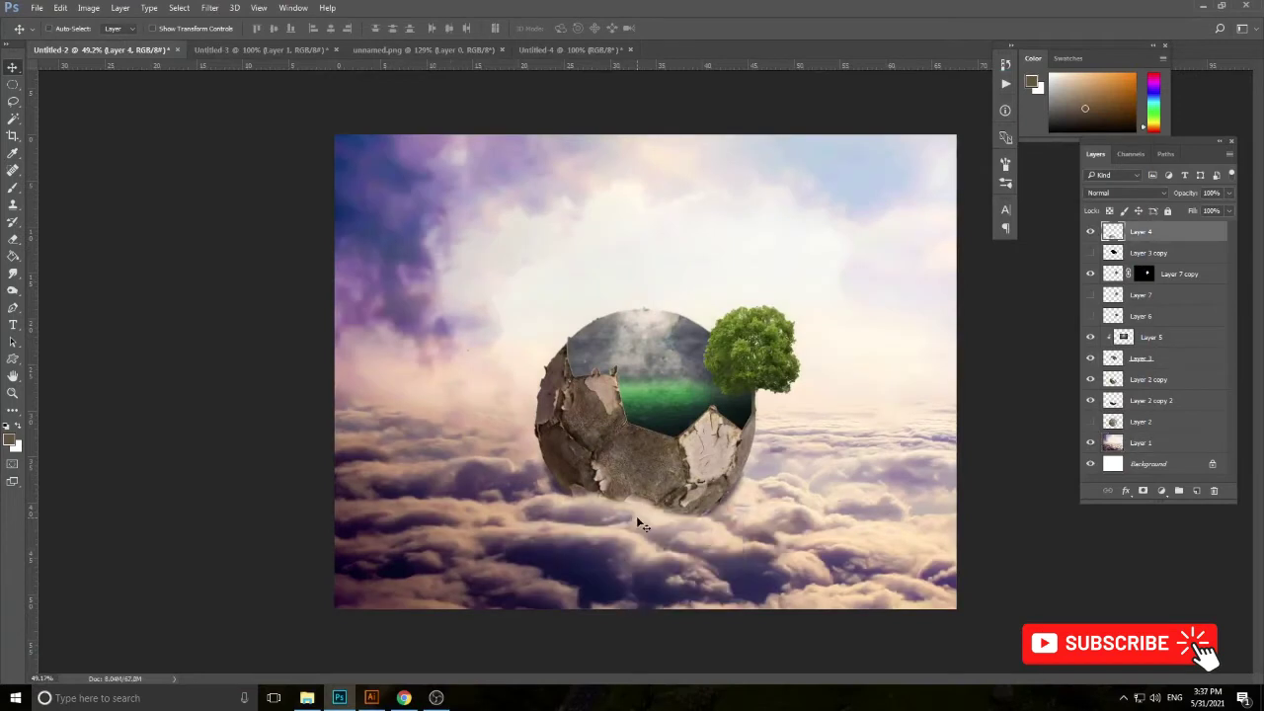
key("alt+Tab")
key("Tab")
key("shift+Tab")
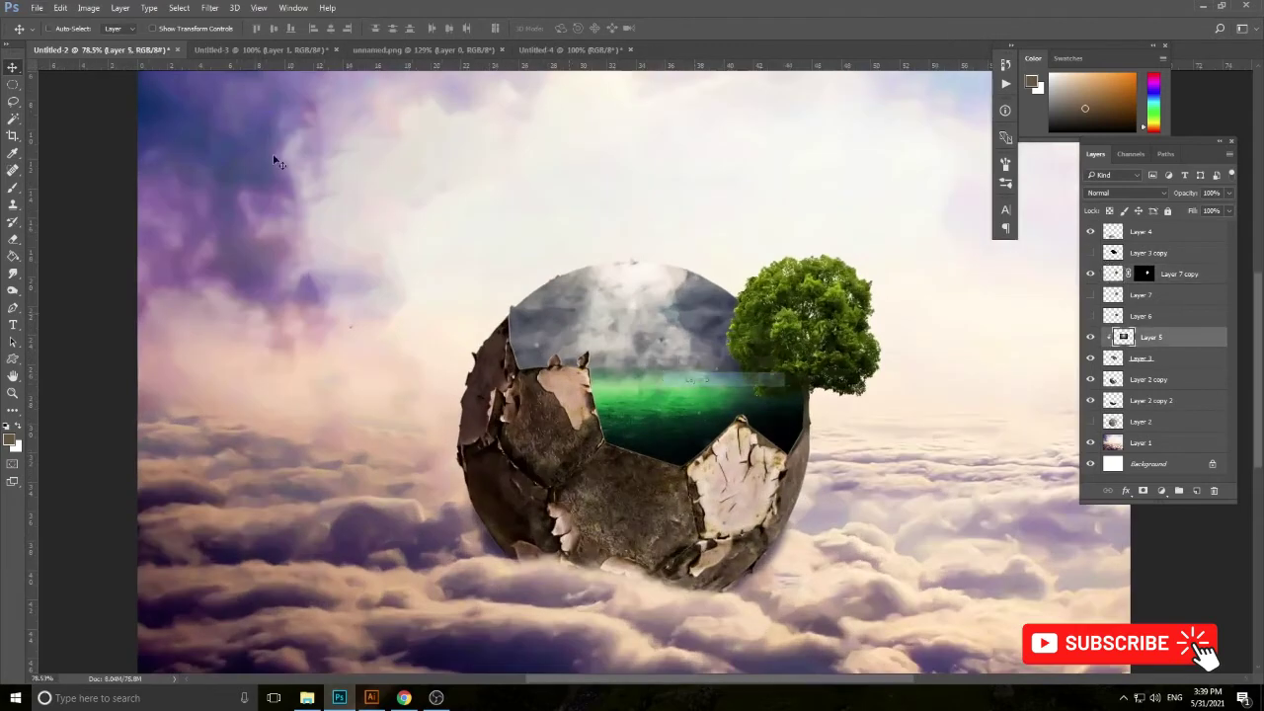
left_click(89, 8)
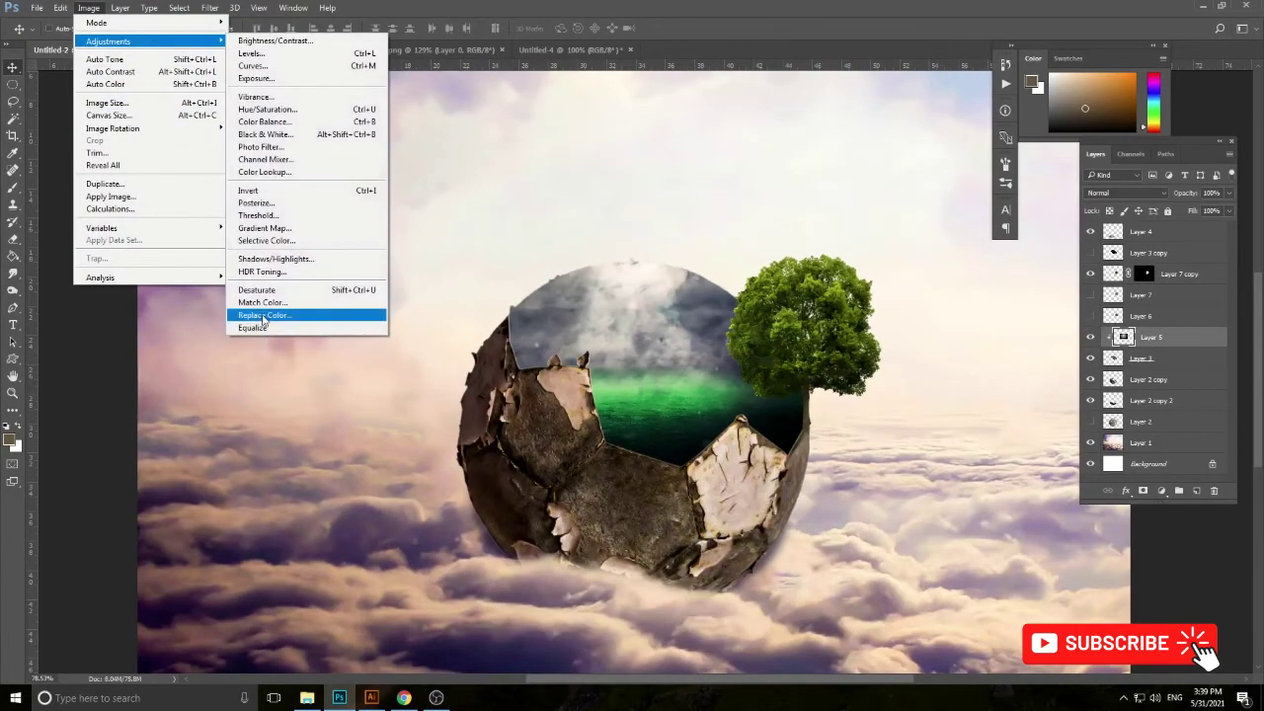
mouse_move(149, 40)
left_click(261, 318)
left_click_drag(621, 129, 935, 125)
left_click(652, 395)
left_click(928, 347)
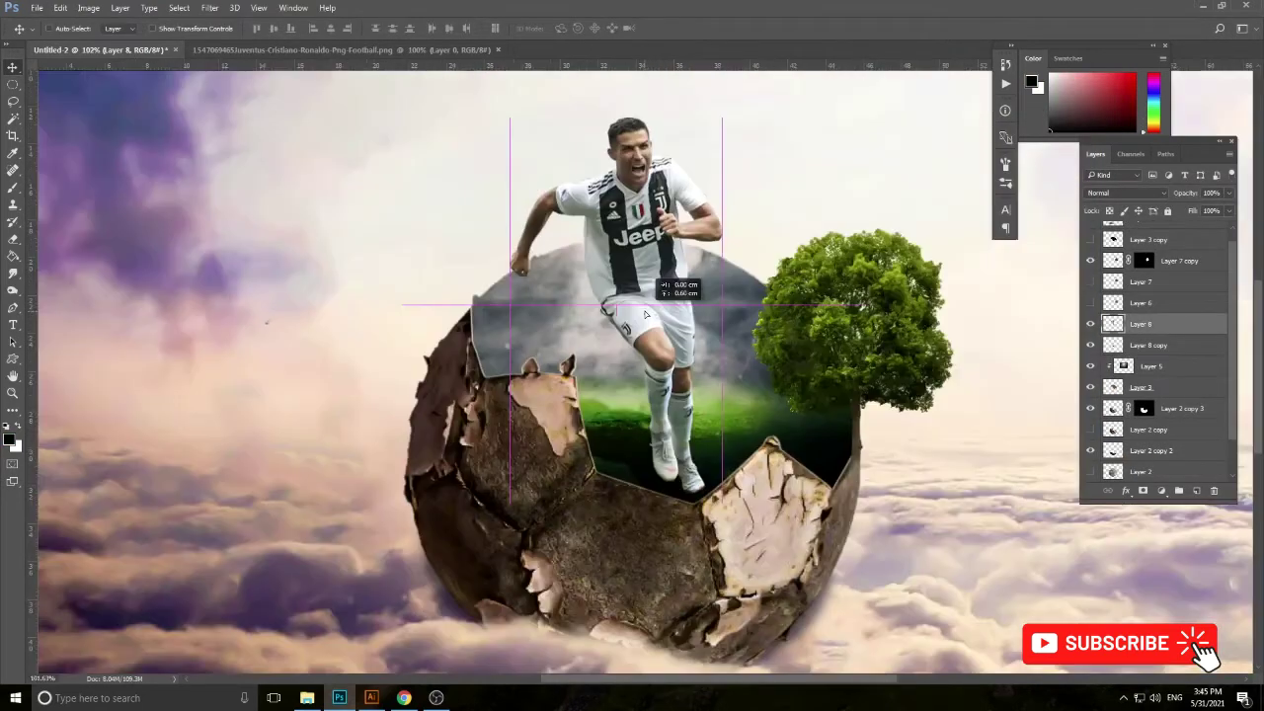
Step: Reposition the player copy layer, commit the flag transform, and make Layer 11 active
left_click_drag(627, 437, 622, 424)
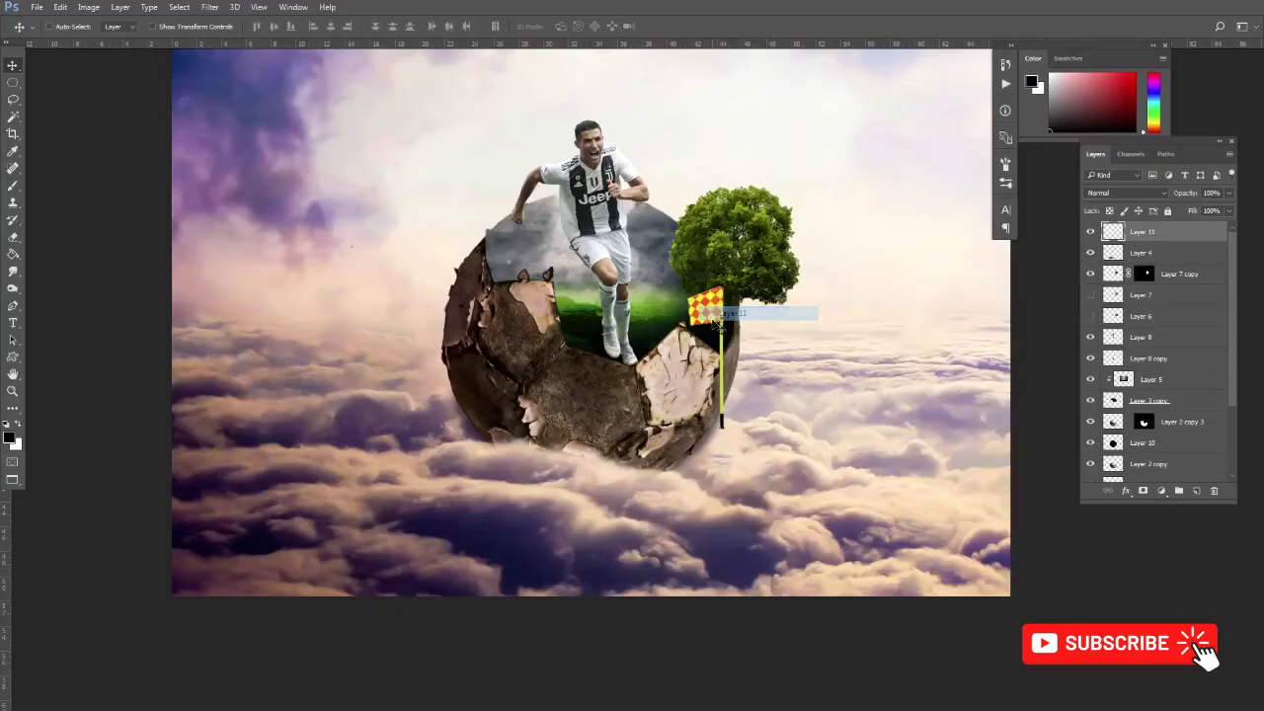
scroll(718, 321, "up", 3)
key("ctrl+g")
key("ctrl+t")
key("Return")
left_click(1113, 437, "ctrl")
right_click(717, 286)
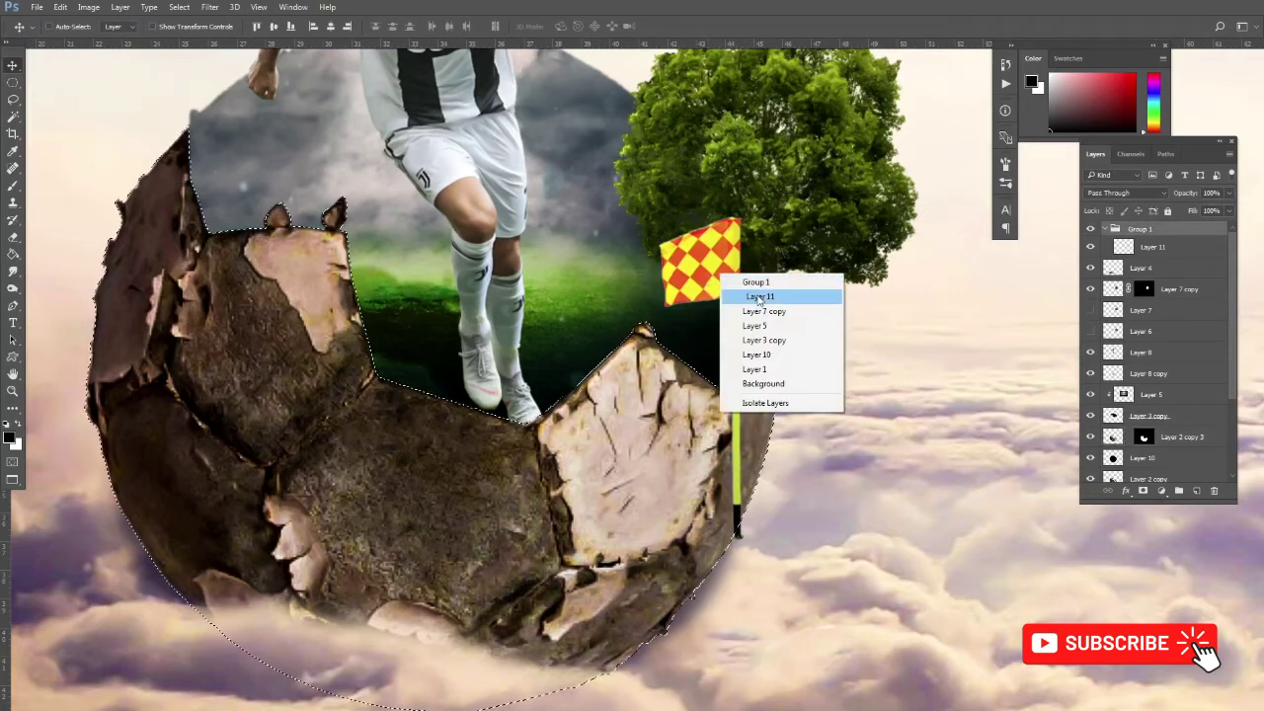
left_click(762, 293)
key("ctrl+d")
Step: Scale the corner flag down onto the ball's right rim beneath the tree
key("l")
key("v")
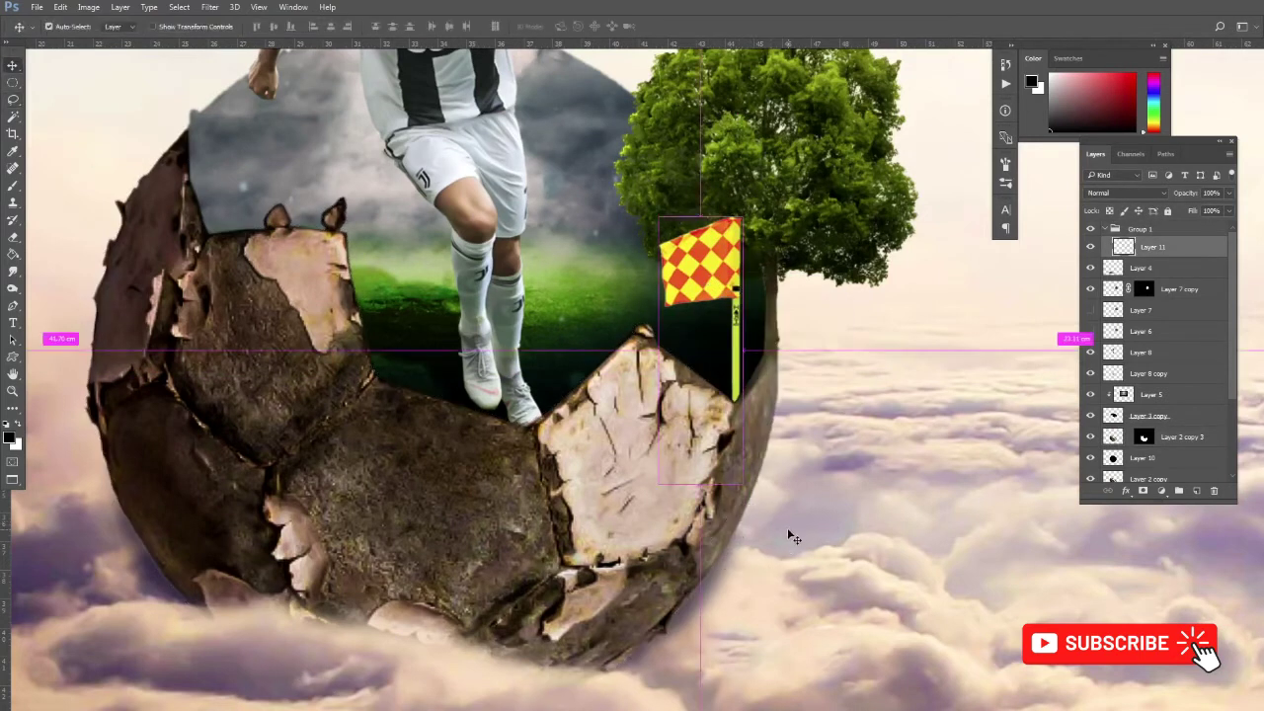
key("ctrl+0")
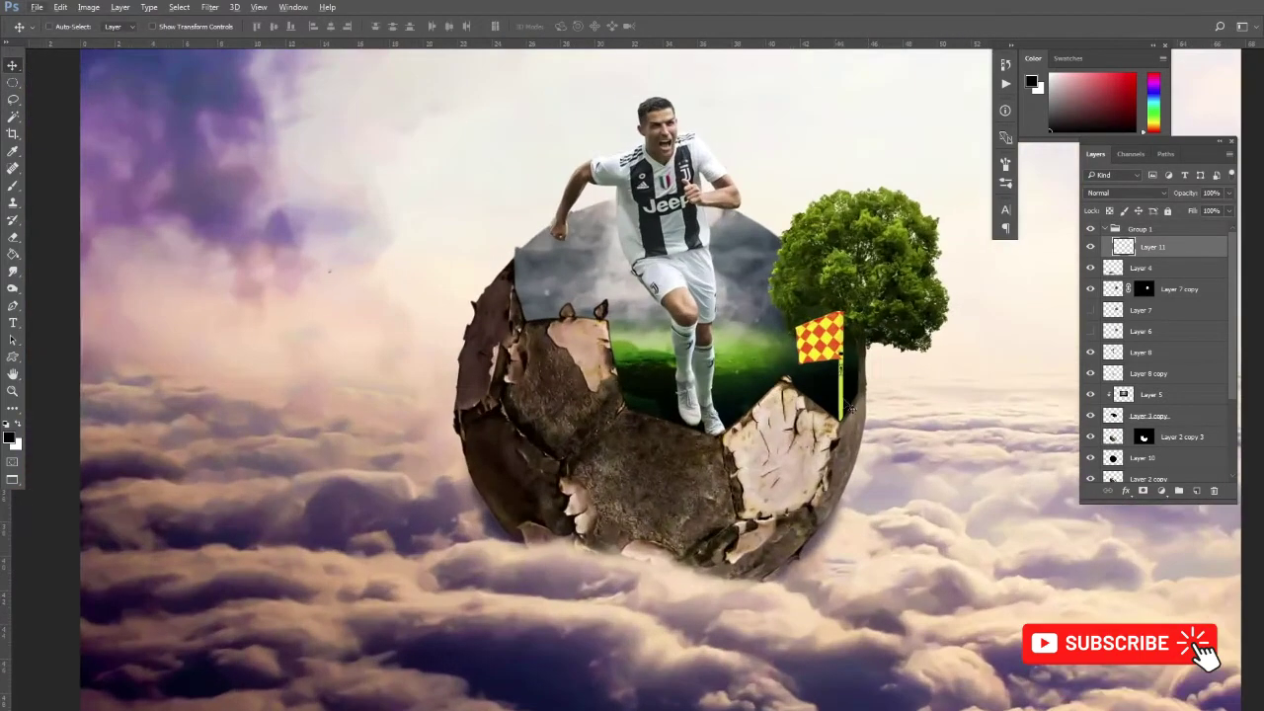
key("ctrl+t")
left_click_drag(793, 307, 815, 355)
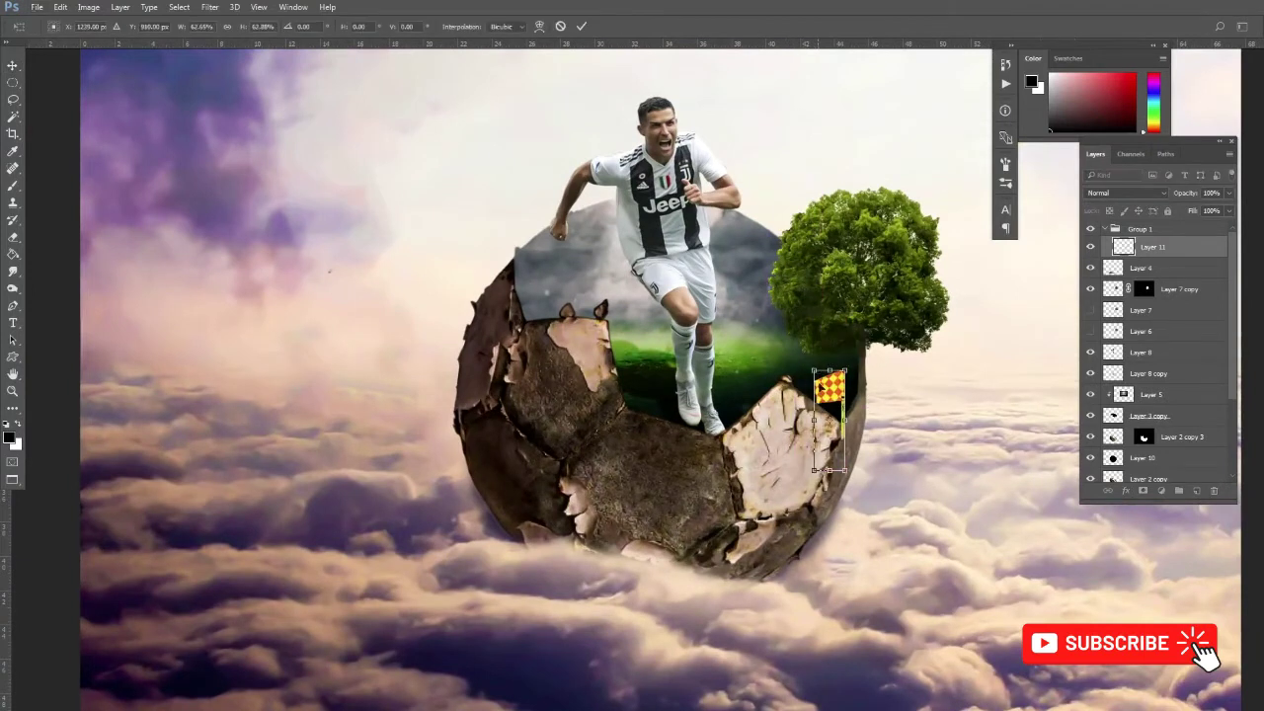
key("Return")
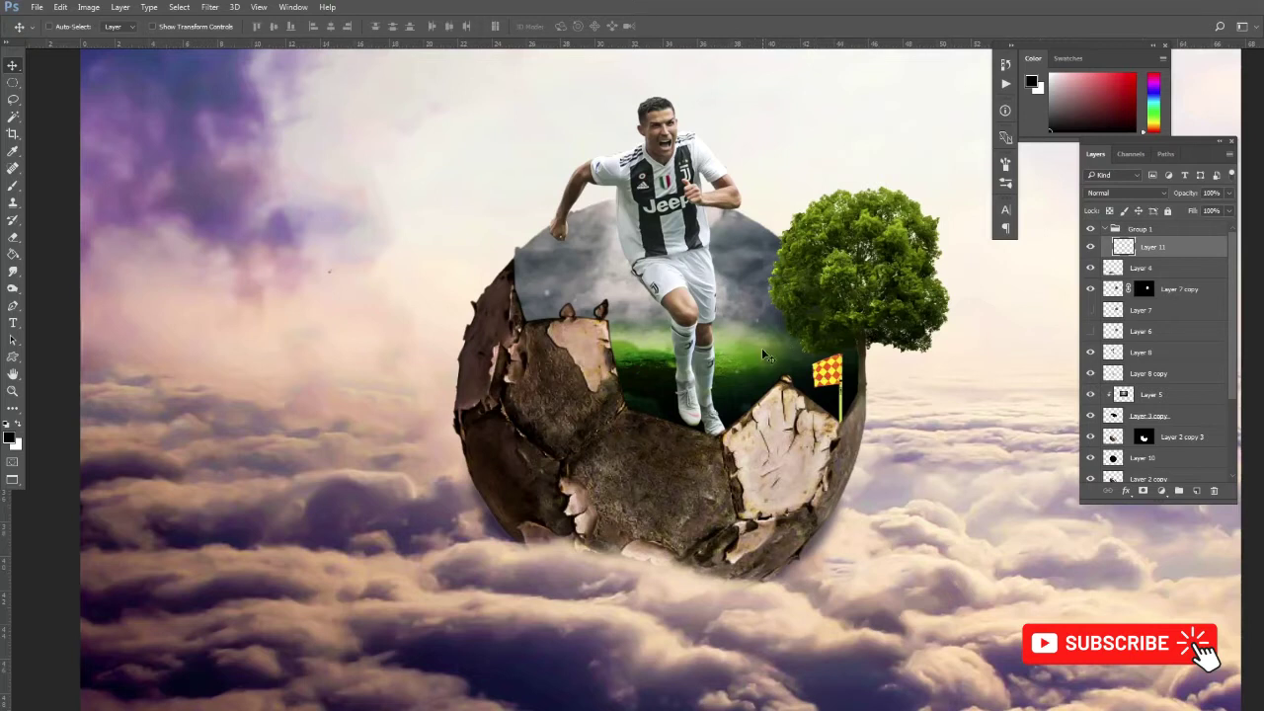
Step: Cut away the small left ball's bottom along a pen path
scroll(765, 356, "down", 2)
scroll(777, 357, "up", 1)
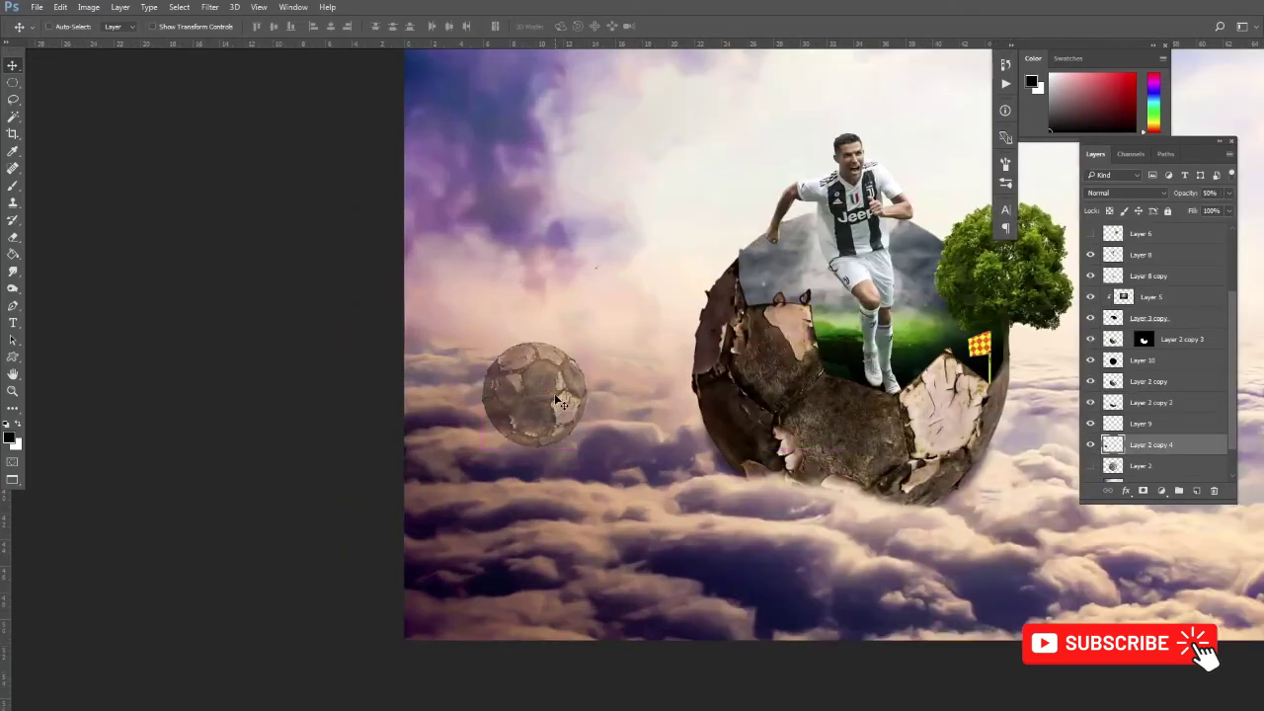
scroll(559, 401, "up", 3)
key("p")
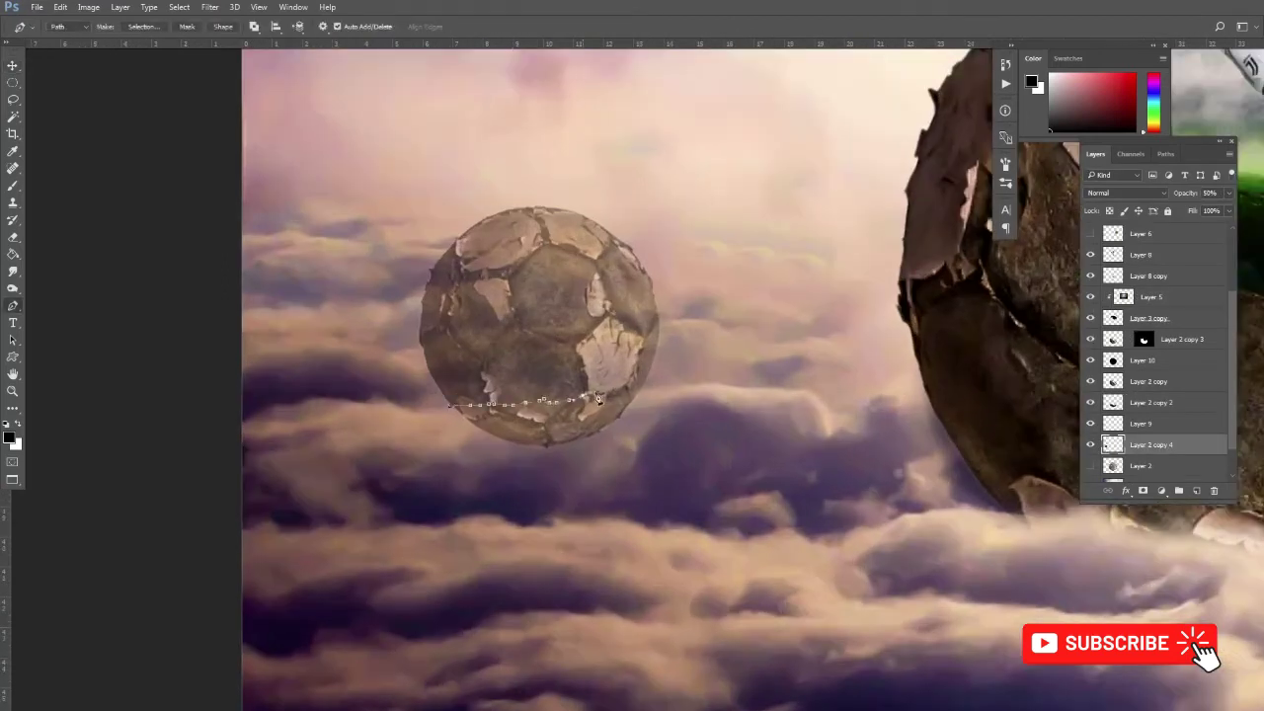
right_click(577, 284)
key("Escape")
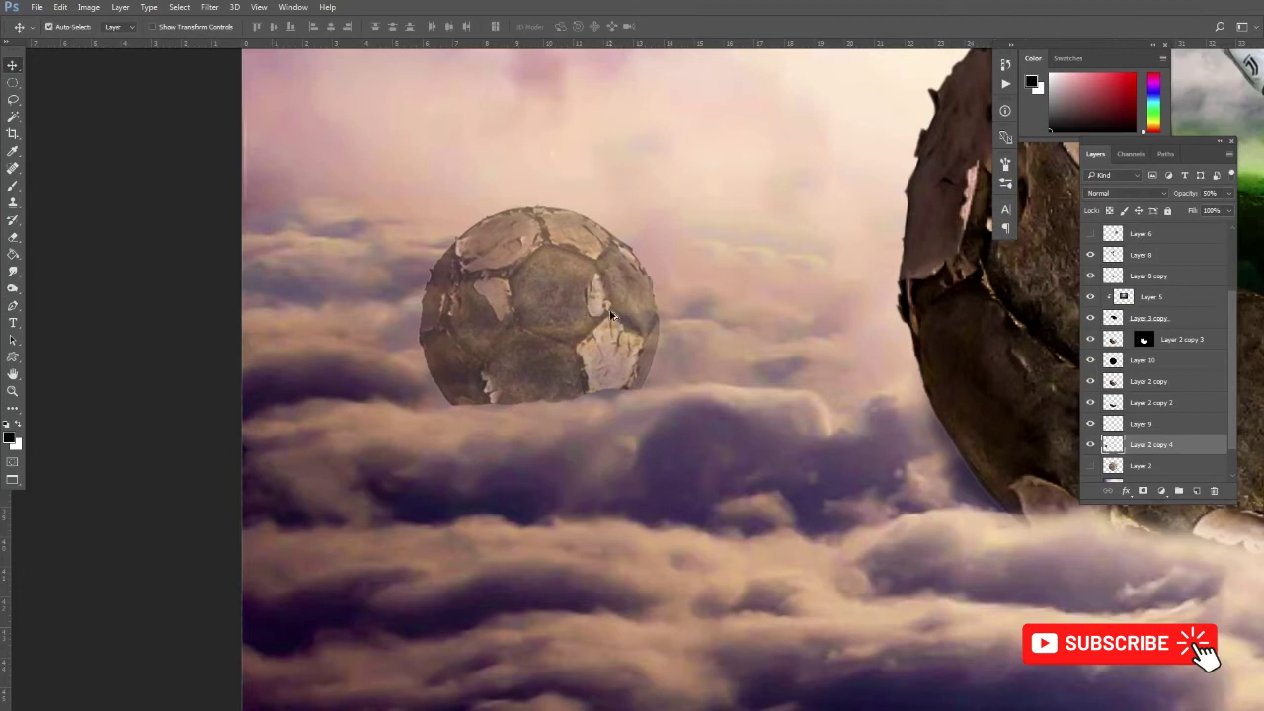
right_click(578, 334)
key("Escape")
Step: Erase the left ball's edges and shrink it lower into the clouds
key("e")
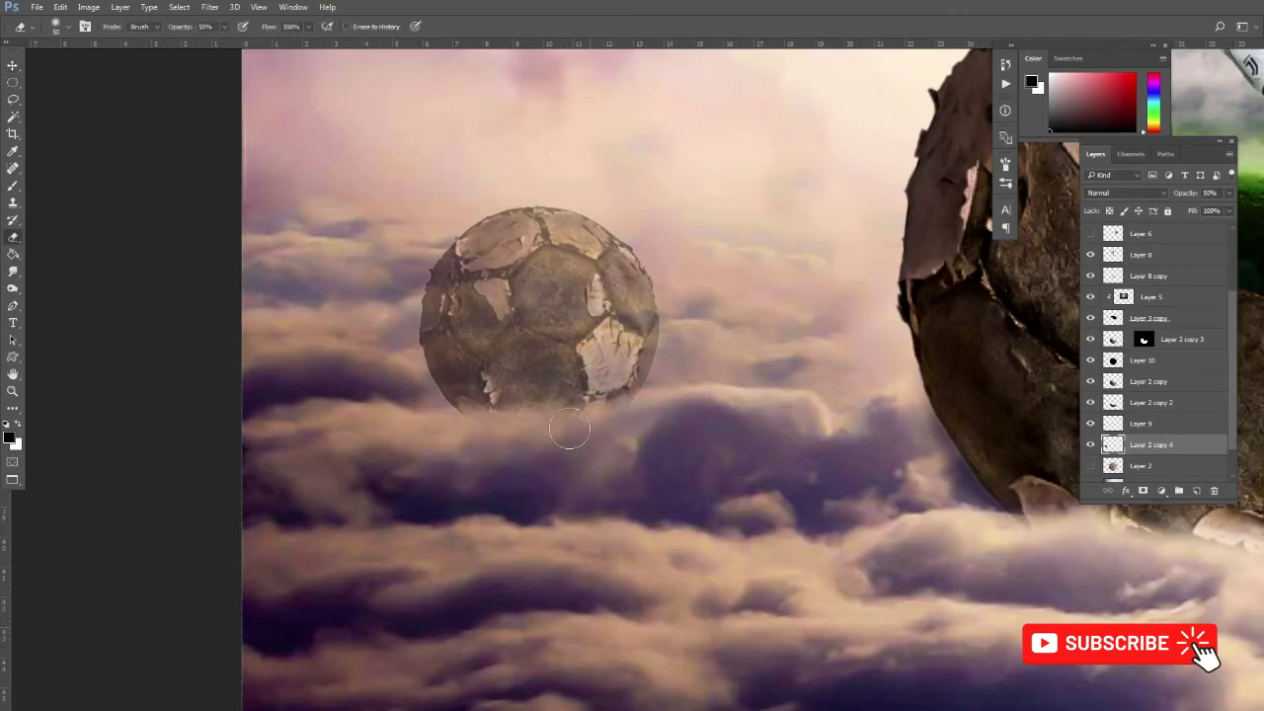
scroll(437, 421, "down", 2)
scroll(521, 425, "up", 1)
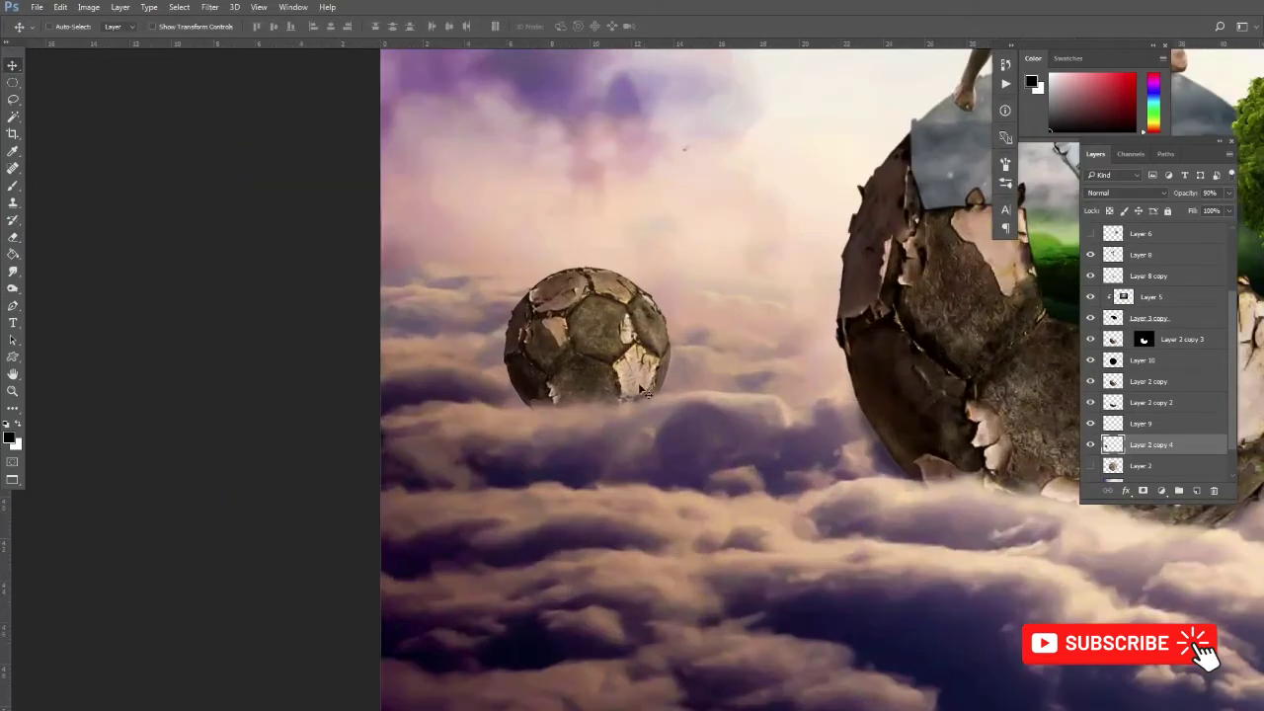
right_click(643, 352)
double_click(681, 469)
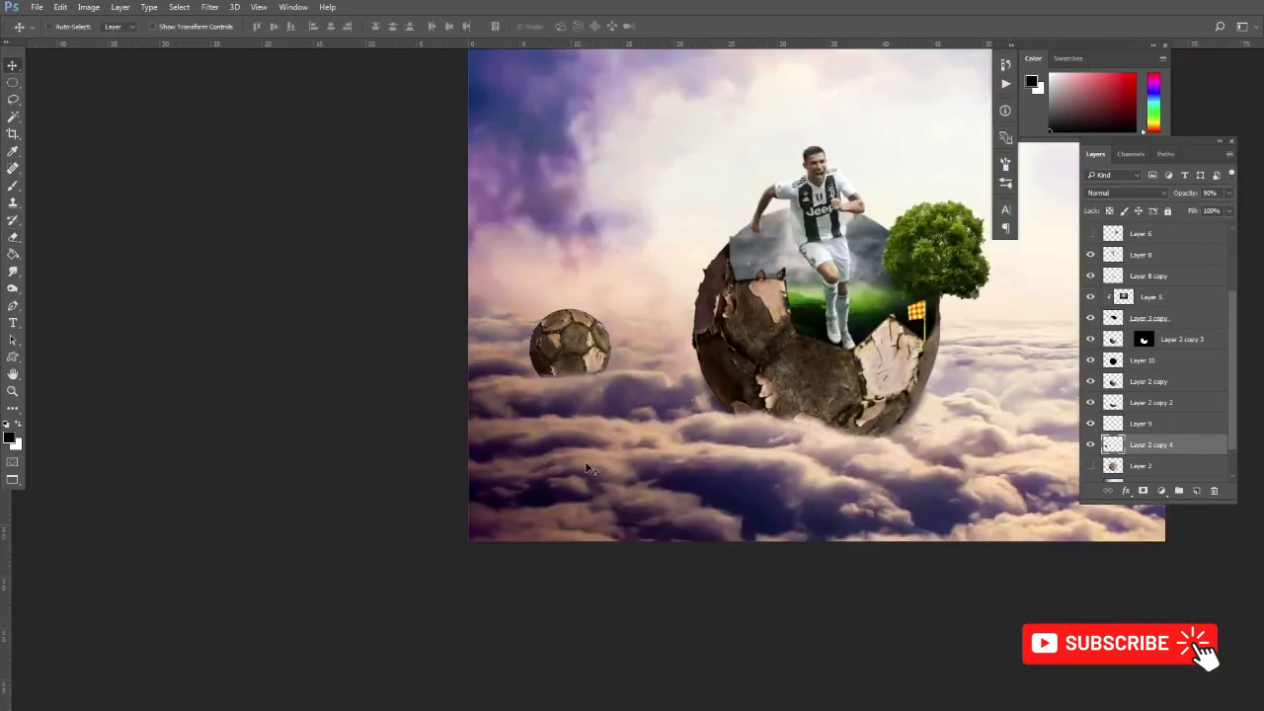
key("ctrl+t")
left_click_drag(583, 324, 584, 339)
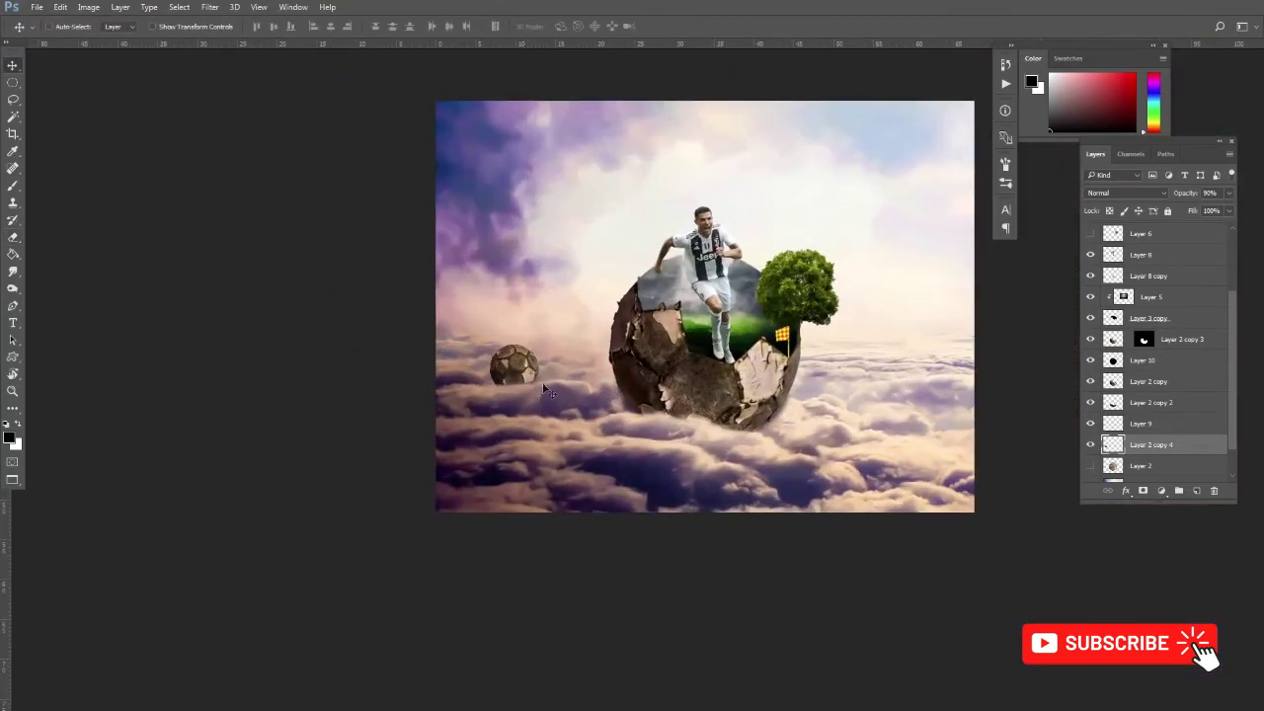
Step: Place a copy of the ball at far right, desaturated to -38
mouse_move(523, 367)
left_mouse_down()
mouse_move(901, 343)
mouse_move(888, 346)
left_mouse_up()
scroll(970, 361, "up", 5)
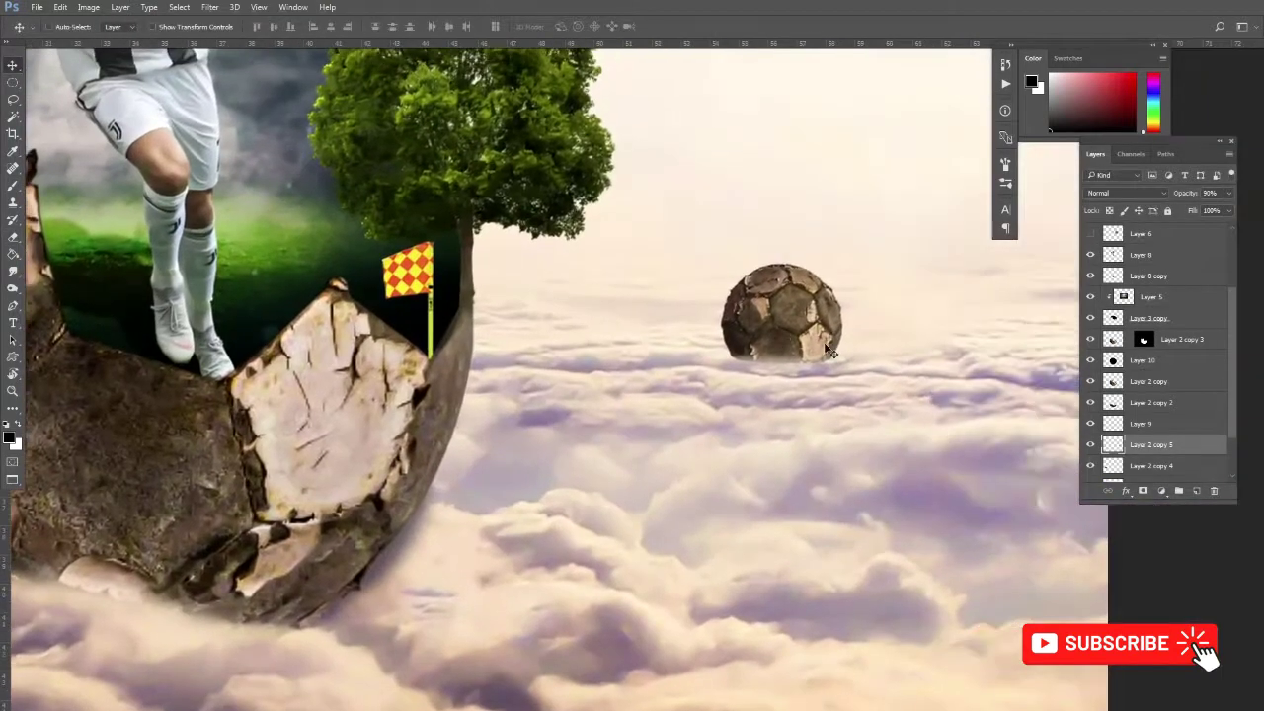
scroll(824, 342, "up", 5)
left_click_drag(756, 358, 770, 342)
key("ctrl+u")
mouse_move(1004, 272)
left_mouse_down()
mouse_move(981, 277)
mouse_move(999, 306)
left_mouse_up()
left_click(1149, 178)
Step: Shrink the right-hand ball copy further
scroll(860, 344, "down", 5)
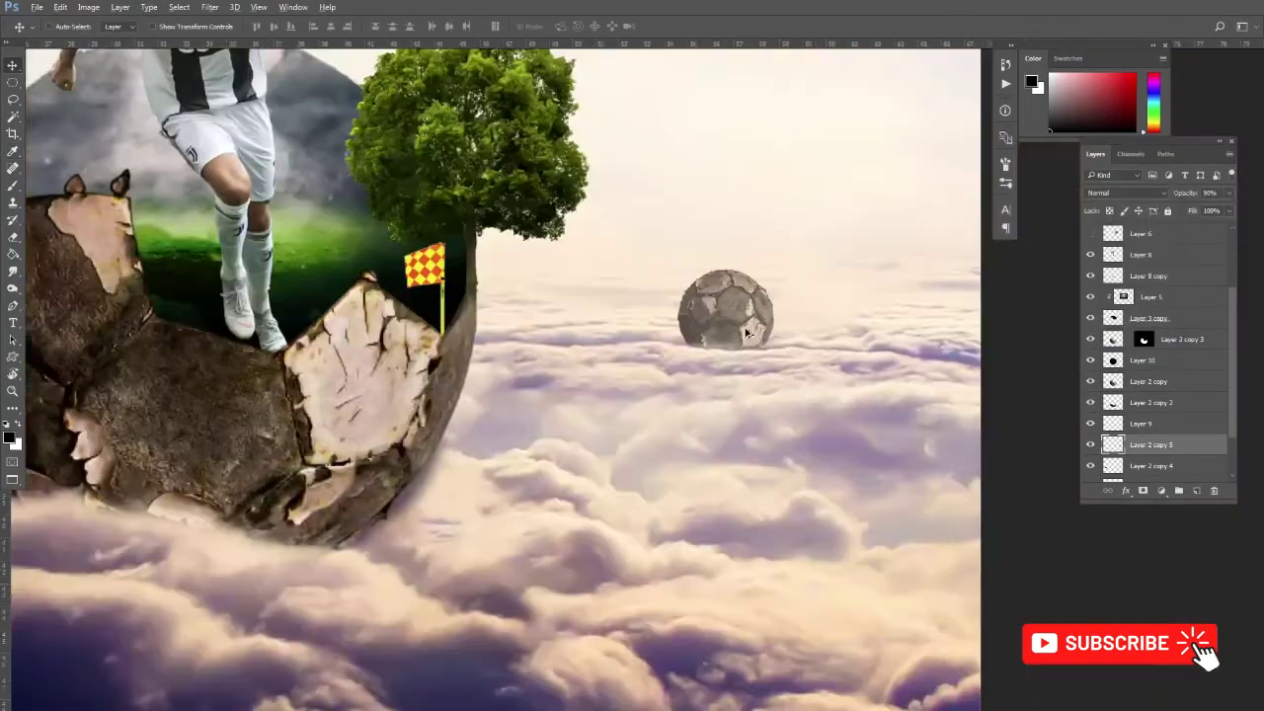
scroll(860, 343, "down", 5)
key("ctrl+t")
left_click_drag(856, 296, 846, 305)
key("Return")
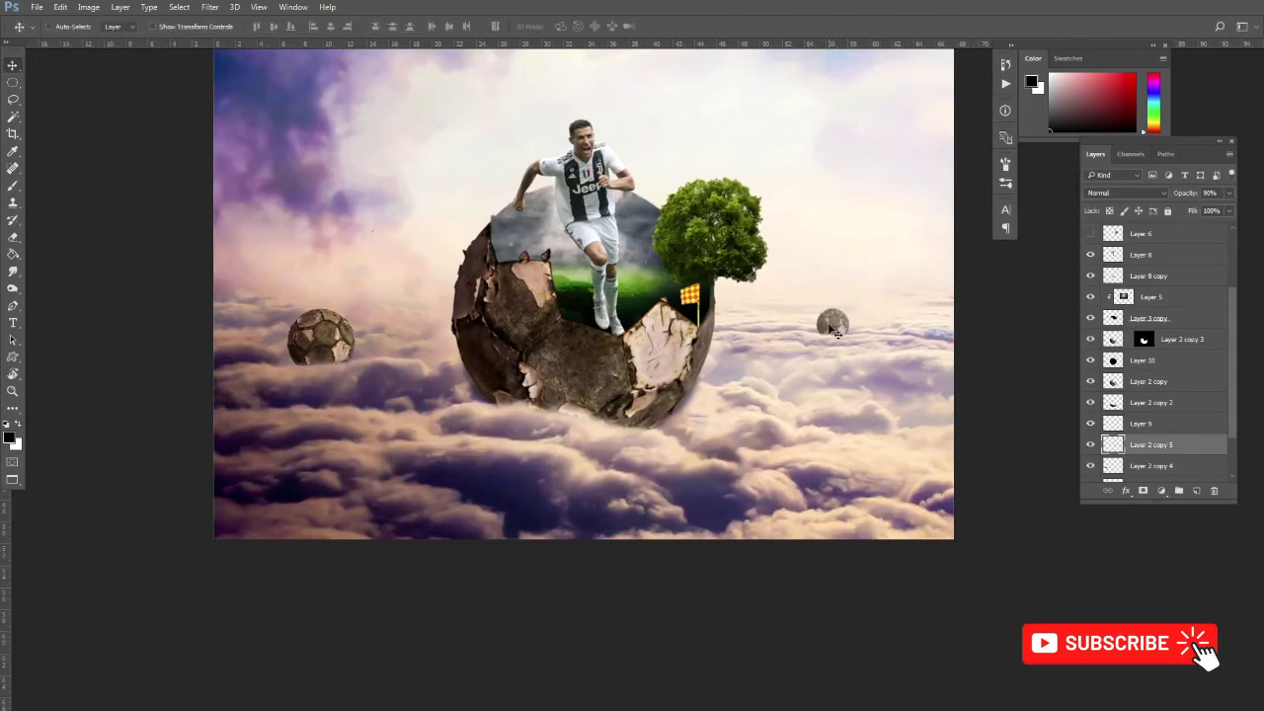
Step: Add a tilted ball copy above the left ball at 20% opacity with erased base and Soft Light blending
key("ctrl+t")
mouse_move(802, 337)
left_mouse_down()
mouse_move(394, 287)
mouse_move(405, 306)
left_mouse_up()
scroll(405, 306, "up", 5)
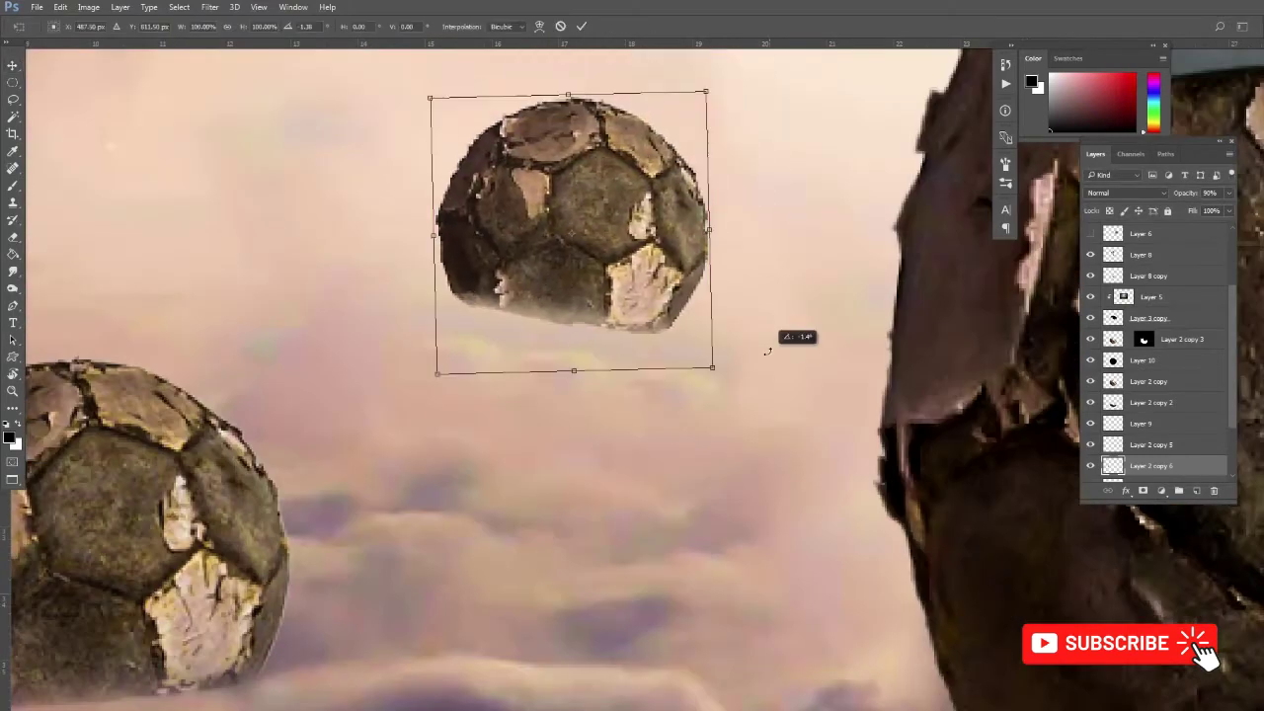
key("Return")
key("2")
key("e")
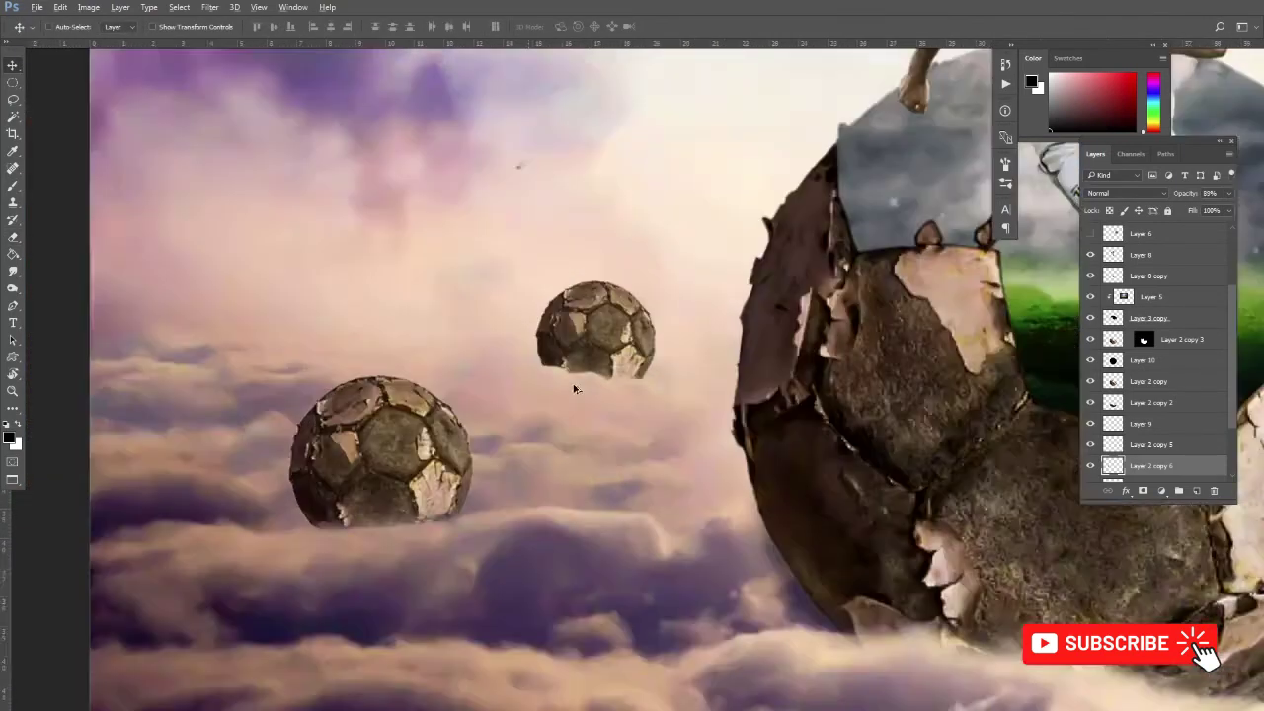
key("e")
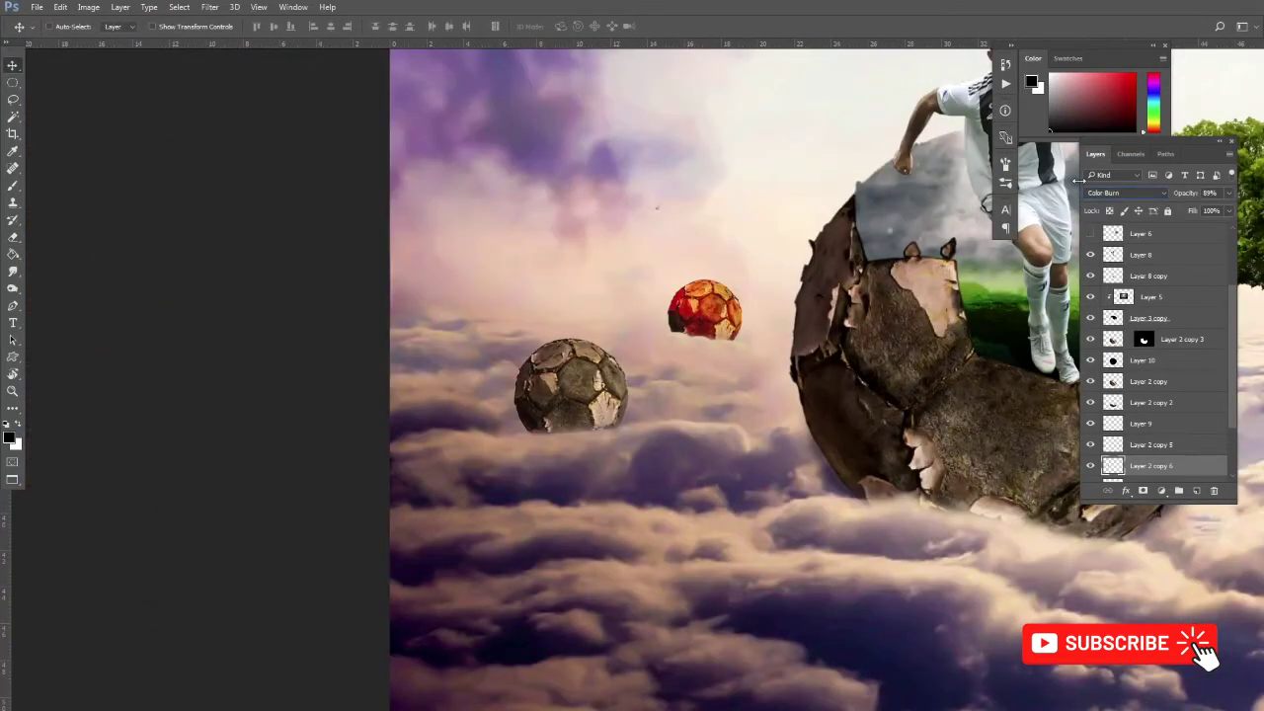
key("shift+plus")
key("shift+plus")
key("shift+plus")
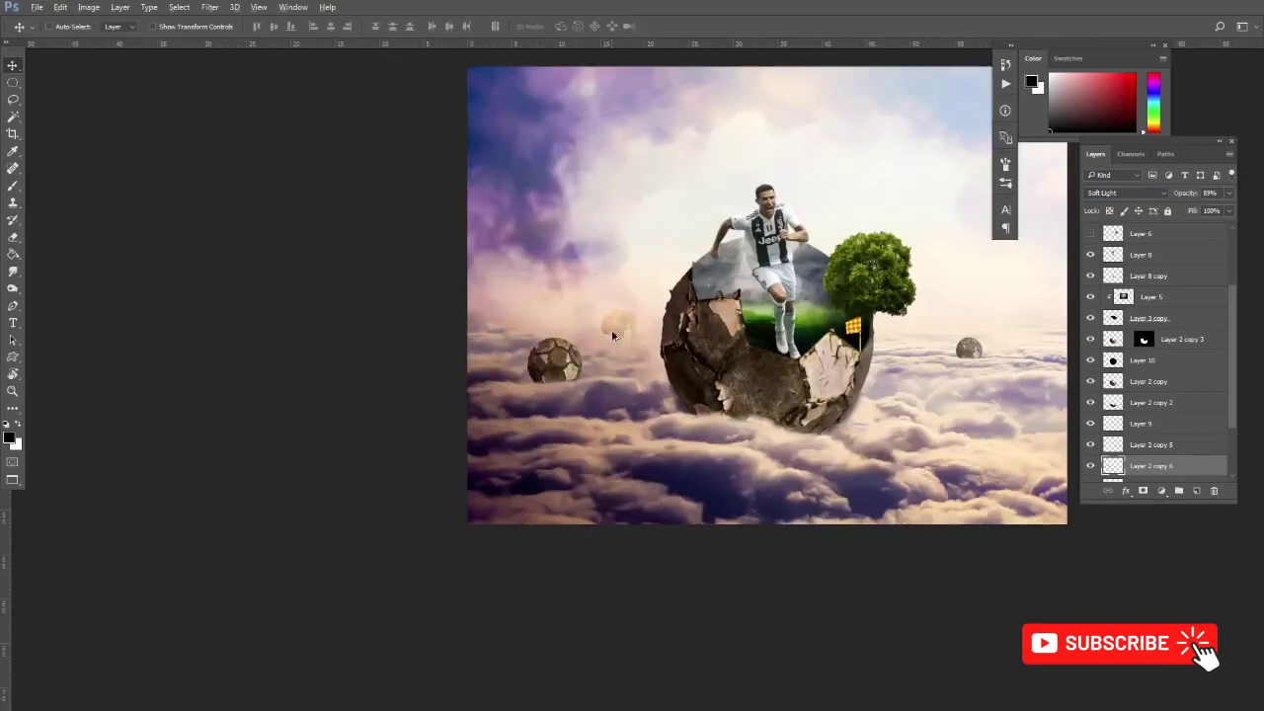
scroll(654, 347, "down", 1)
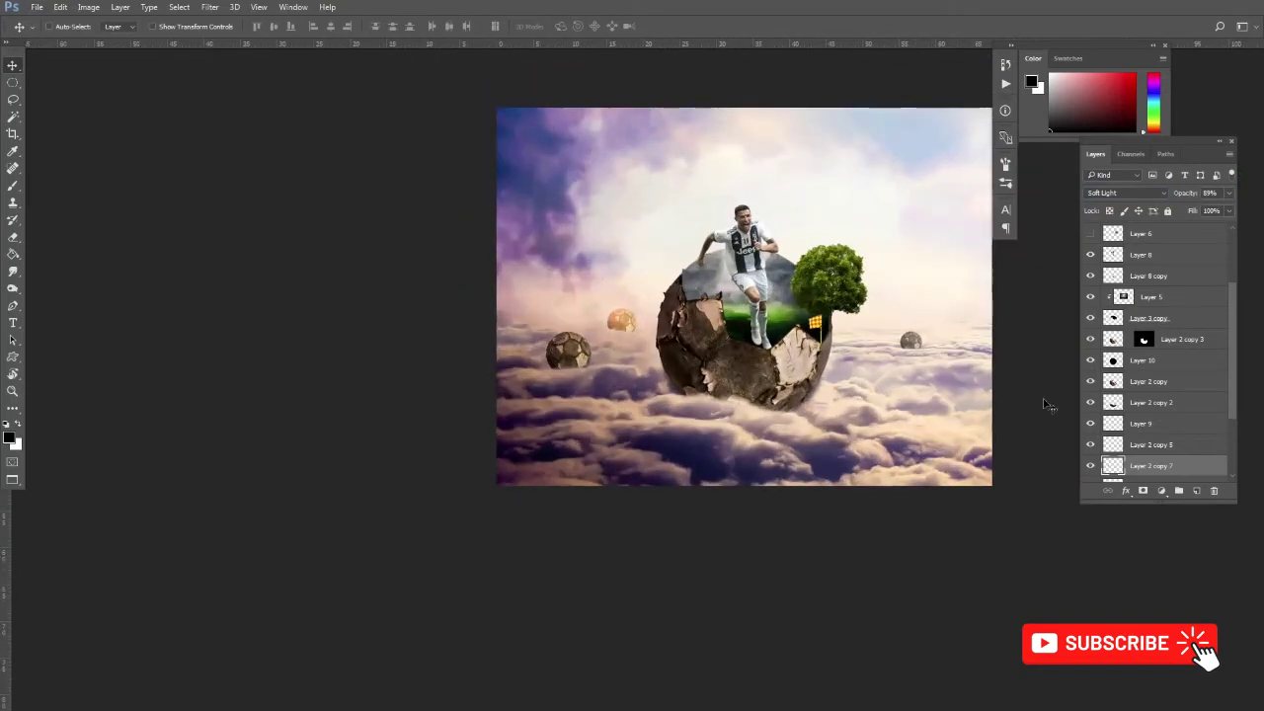
Step: Place a slightly enlarged copy of the Layer 2 copy 5 ball right of the big ball
key("alt+bracketright")
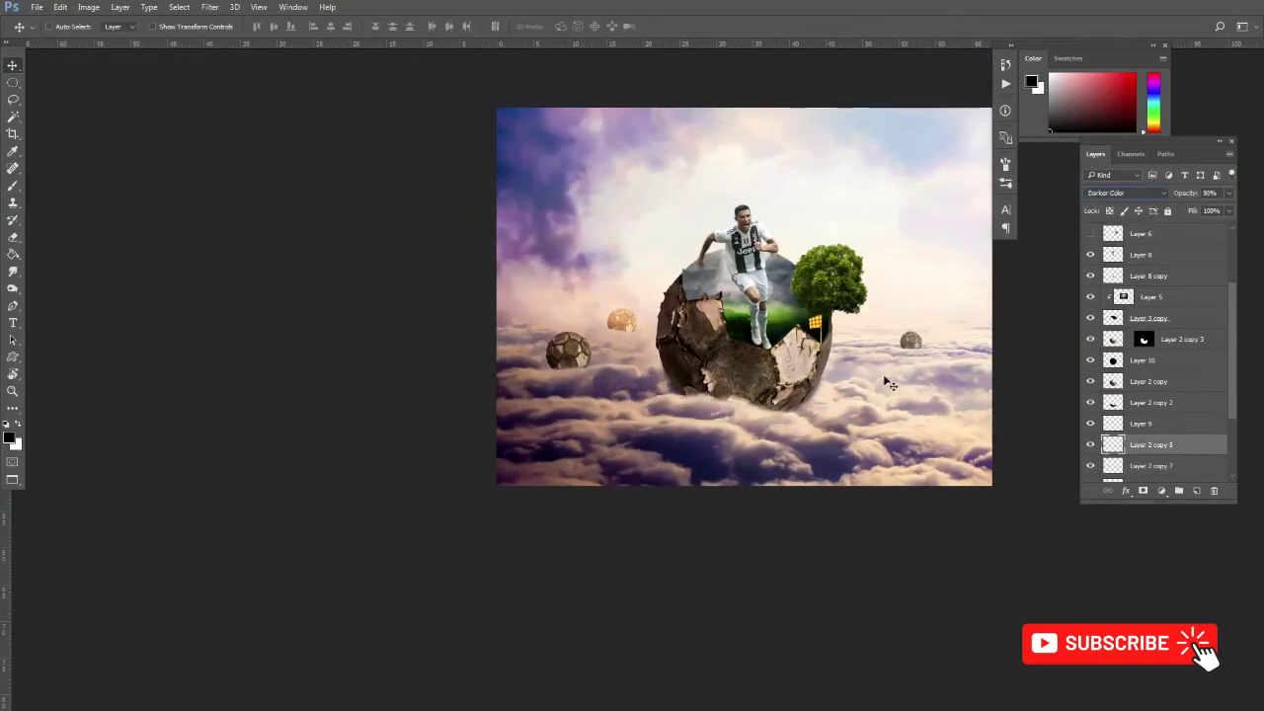
scroll(893, 358, "up", 2)
left_click_drag(893, 355, 912, 411)
scroll(889, 373, "up", 2)
key("ctrl+t")
key("Return")
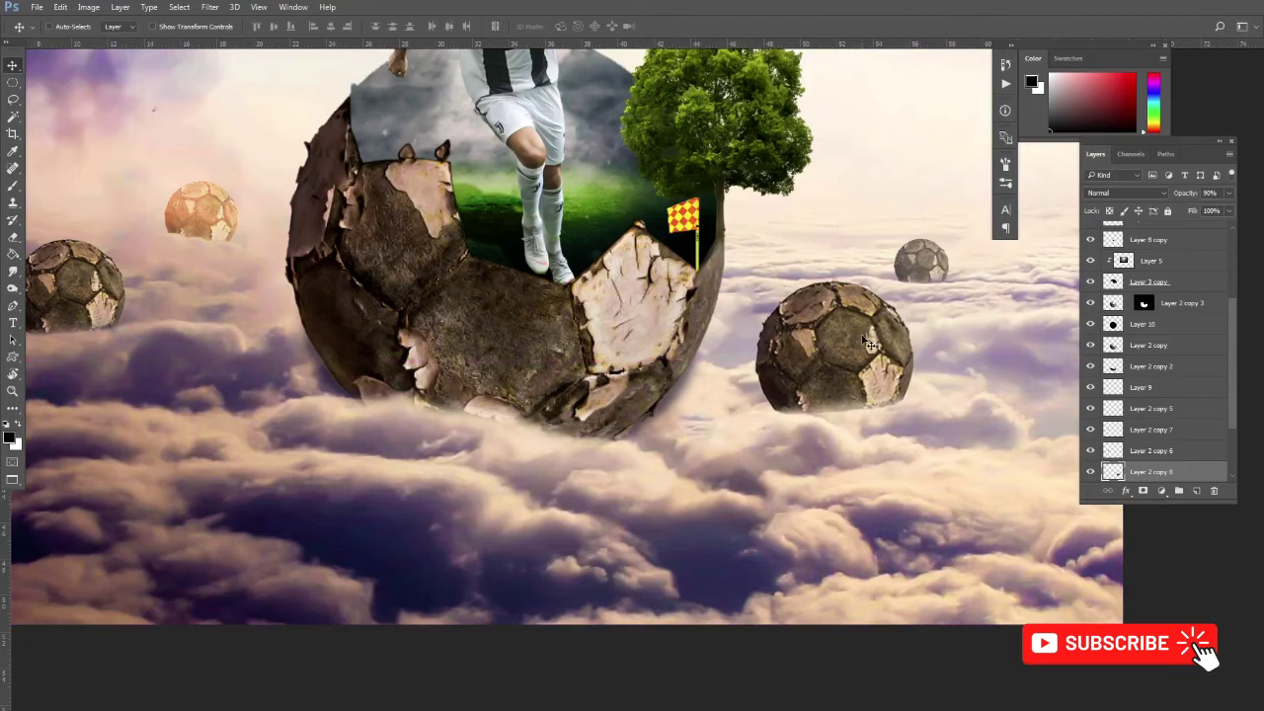
Step: Try the new ball at 20% and 80% opacity and with Darker Color blending
key("2")
key("e")
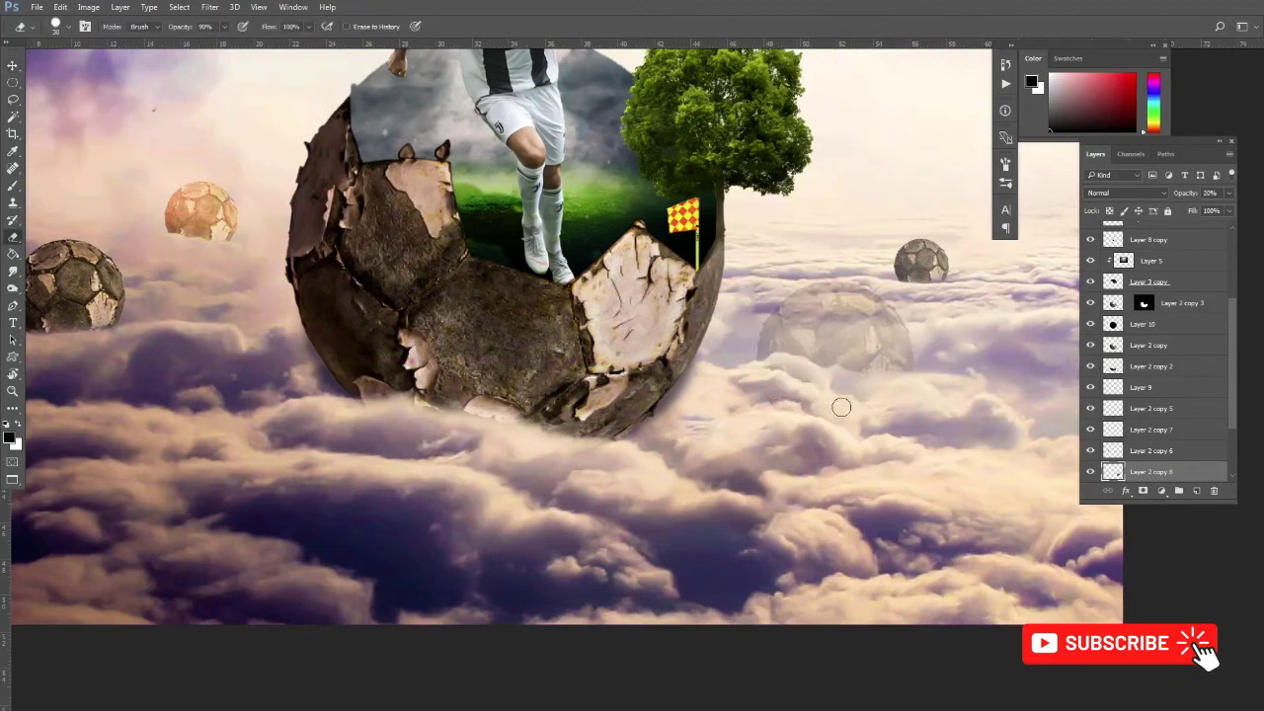
key("v")
key("8")
scroll(1094, 197, "down", 6)
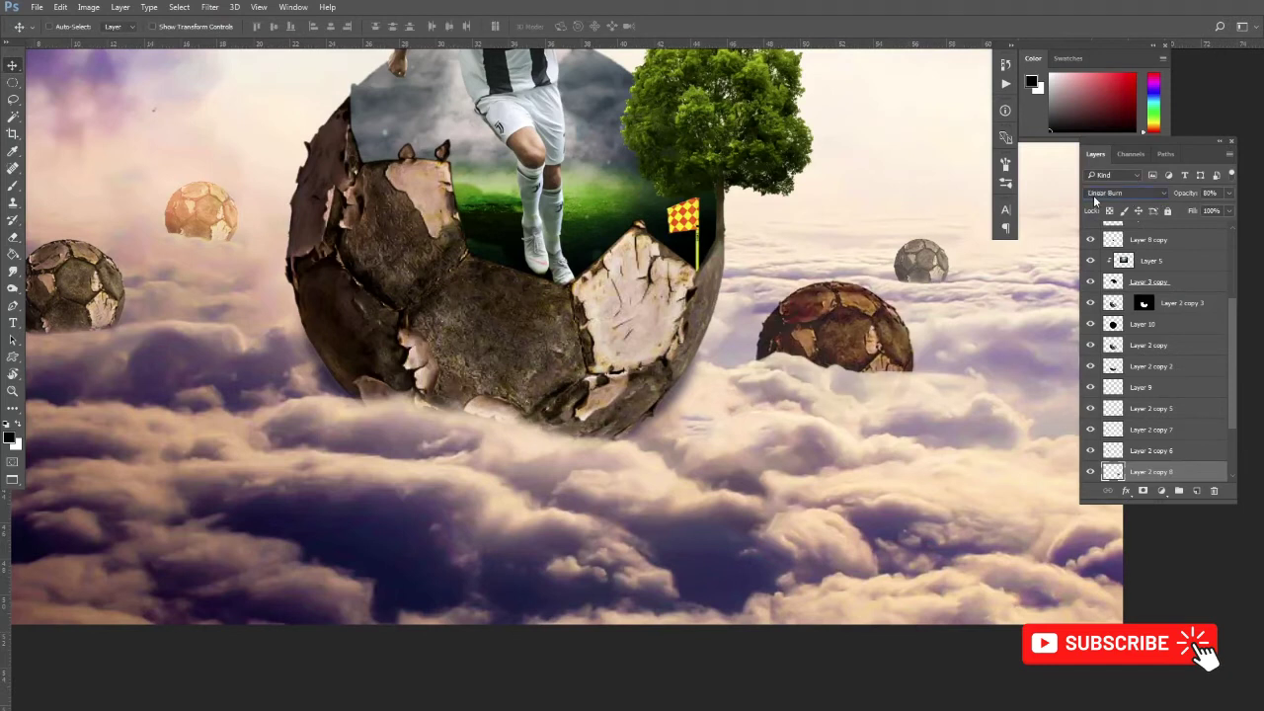
key("e")
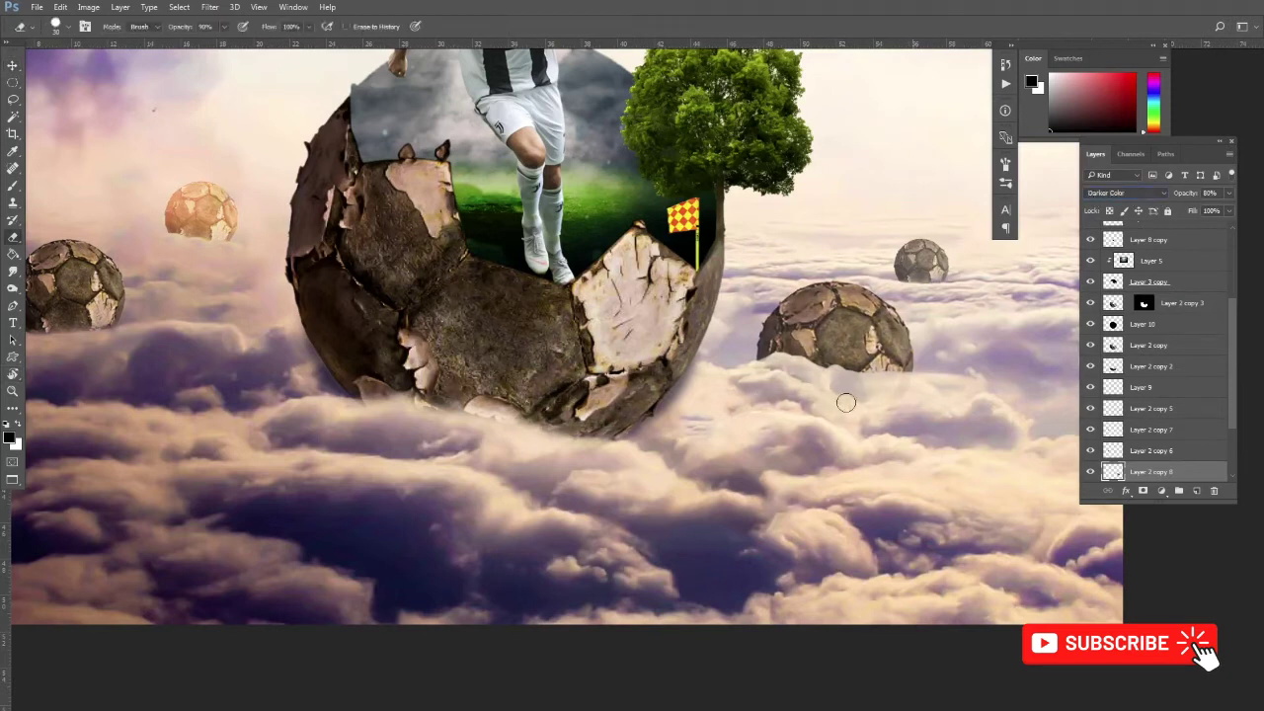
key("v")
Step: Reset the ball to Normal blend mode and fade it to 10% opacity
key("ctrl+minus")
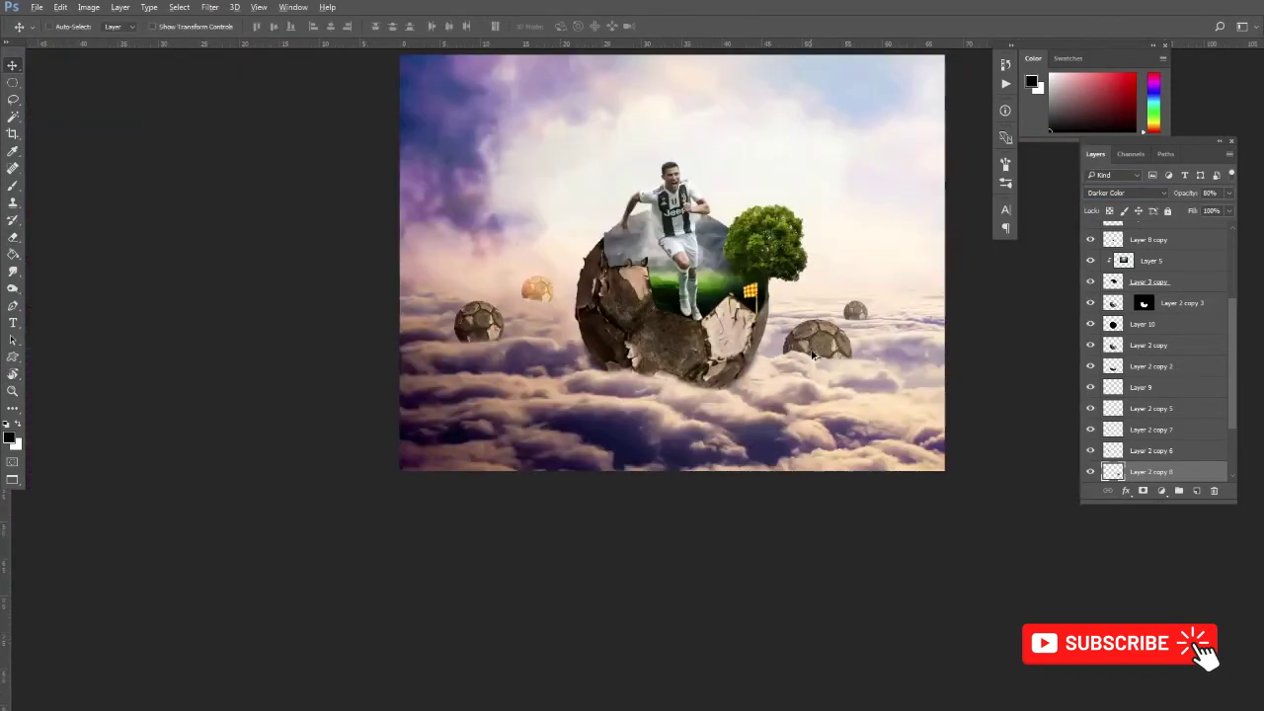
key("ctrl+0")
key("shift+minus")
key("shift+minus")
key("shift+minus")
key("shift+minus")
key("shift+minus")
key("shift+minus")
key("2")
scroll(804, 382, "up", 3)
scroll(804, 382, "up", 1)
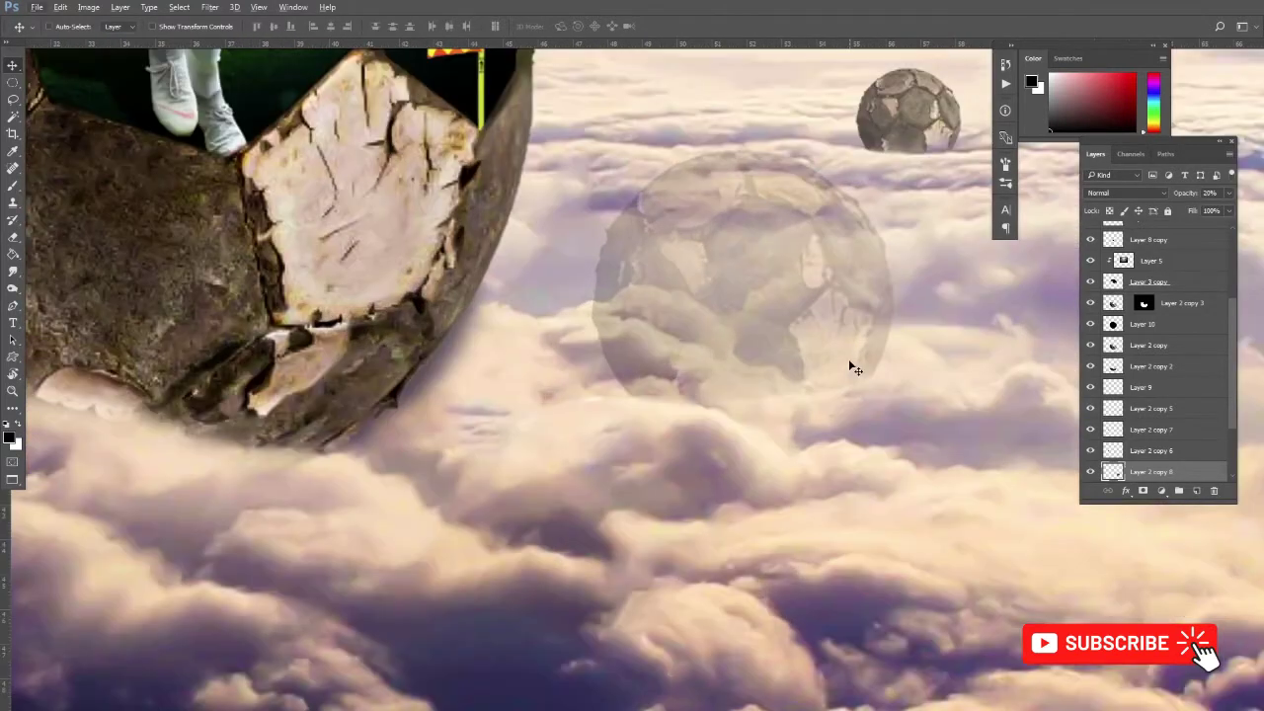
key("1")
Step: Trace the clouds with a pen path on Layer 1 and make it a feathered selection
key("p")
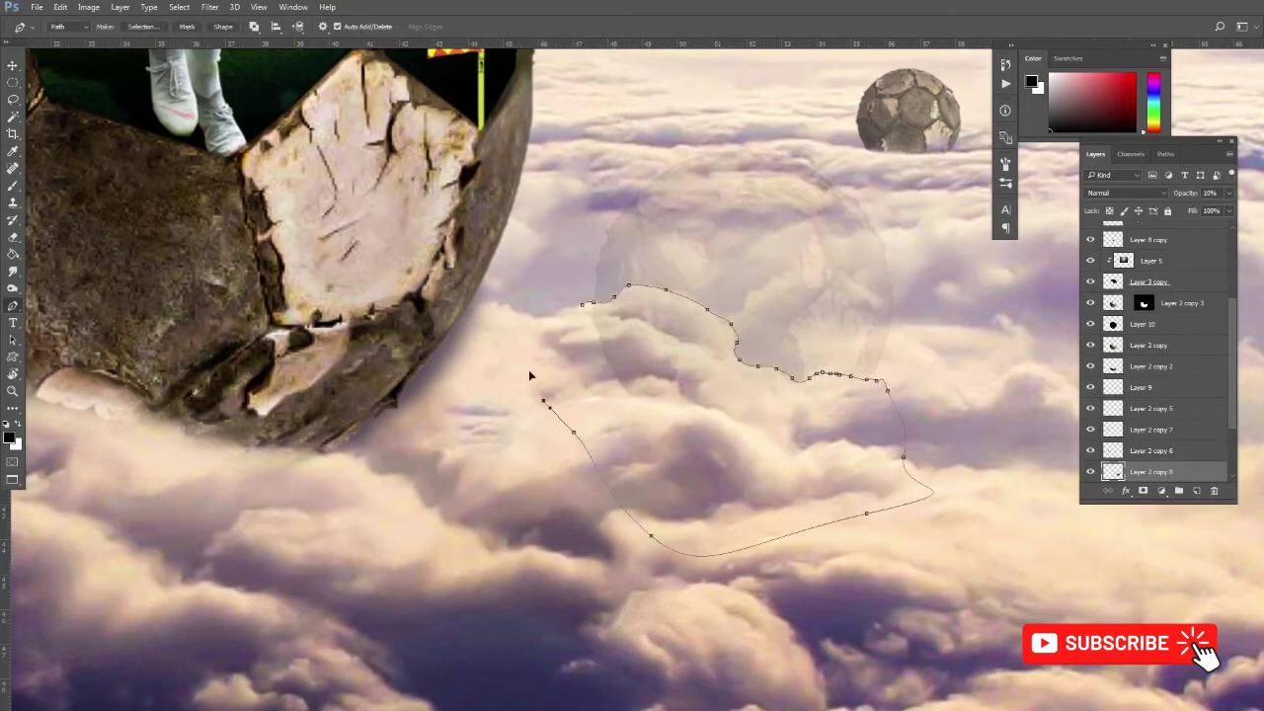
key("v")
right_click(908, 313)
left_click(928, 325)
key("ctrl+Return")
key("shift+F6")
key("Return")
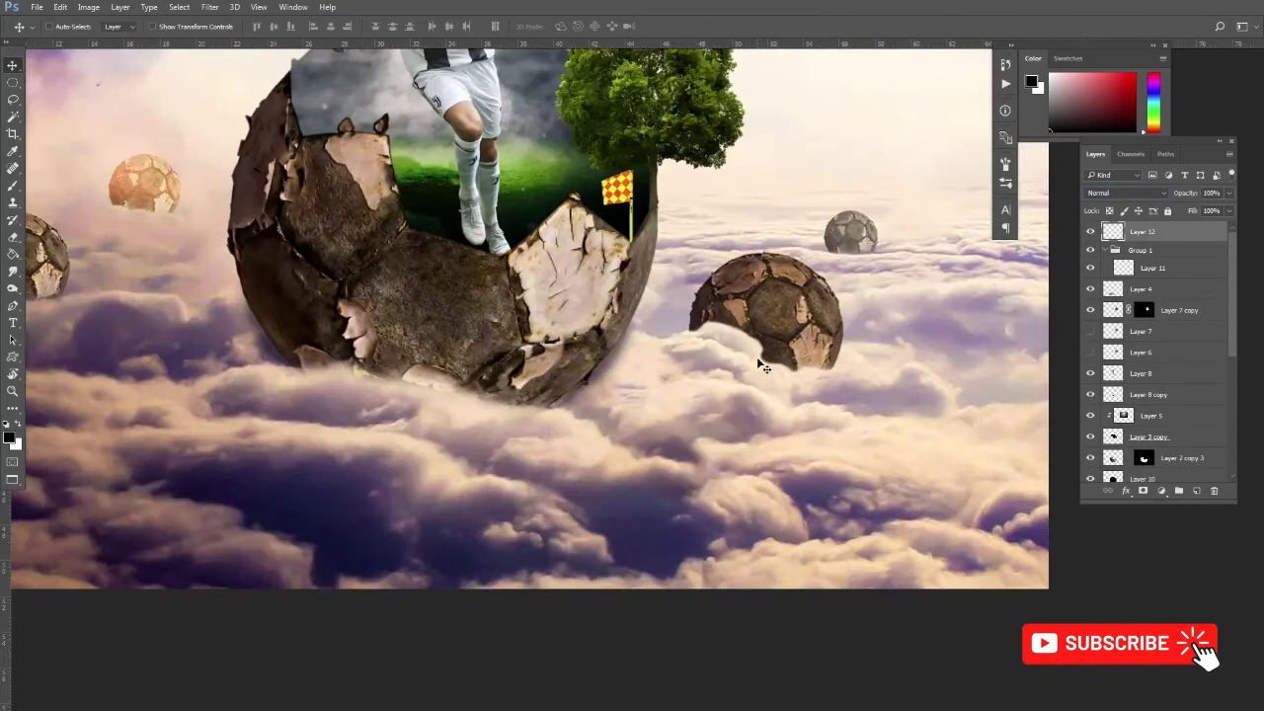
Step: Soften the cloud layer with a 2.2 px Gaussian Blur and darken its edges with Burn
left_click(209, 7)
mouse_move(237, 152)
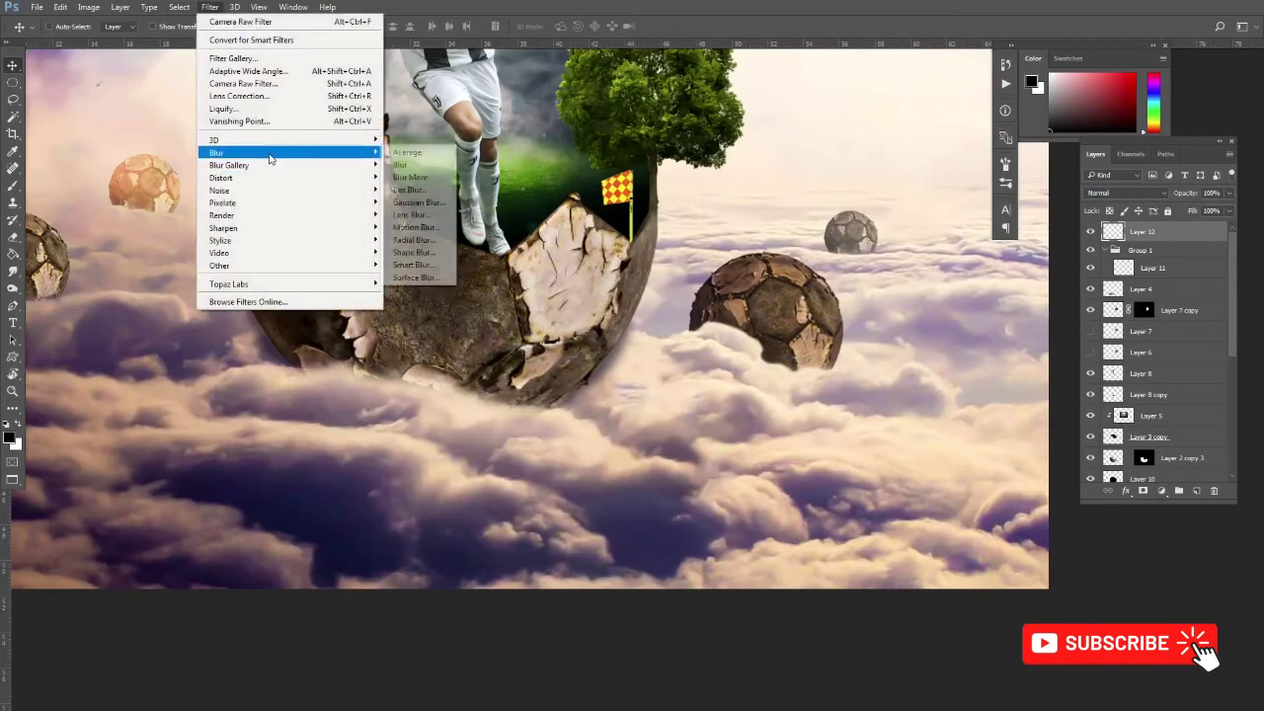
left_click(418, 202)
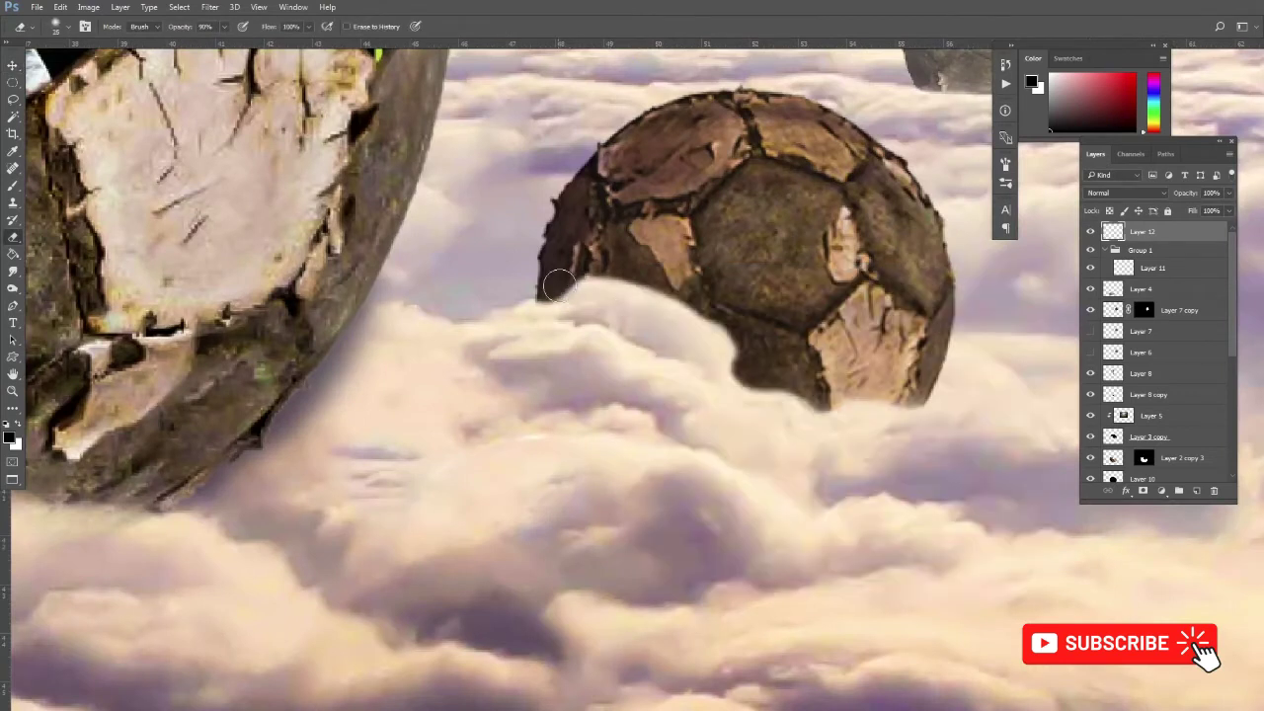
key("o")
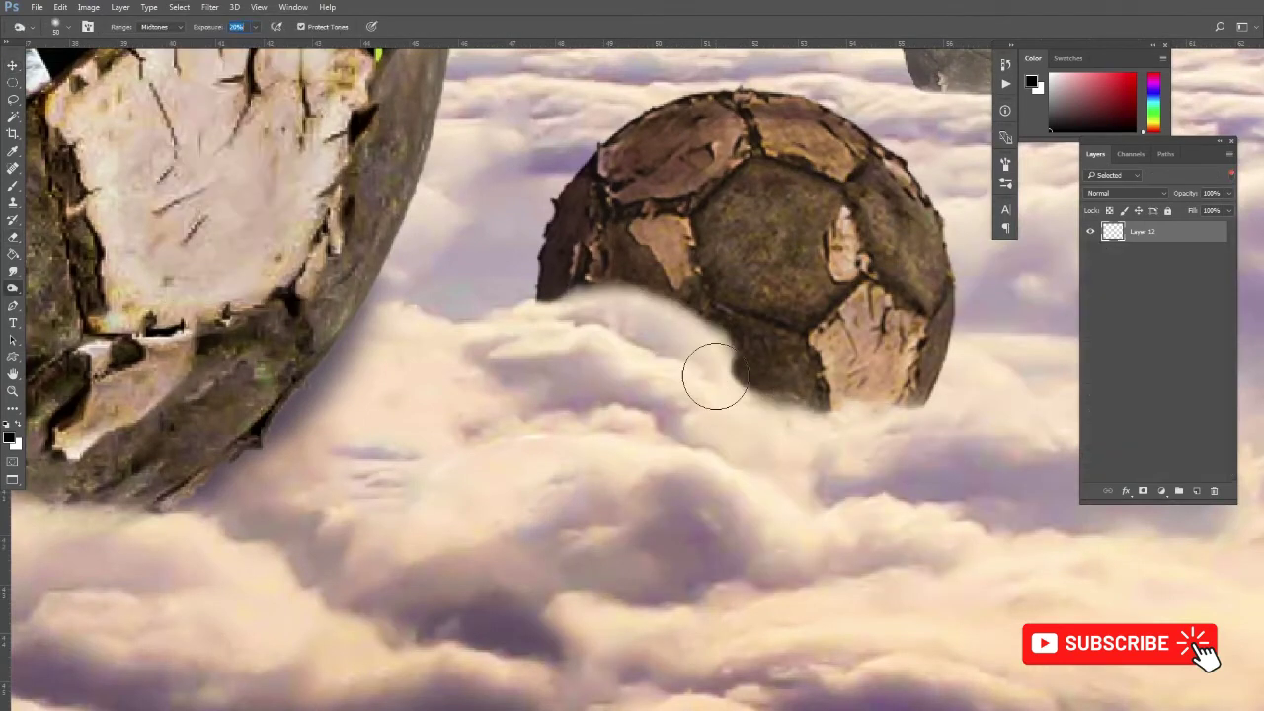
left_click(1230, 174)
Step: Refine the cloud selection into a masked layer copy and change its blend mode
key("m")
right_click(596, 363)
left_click(647, 415)
left_click(1188, 685)
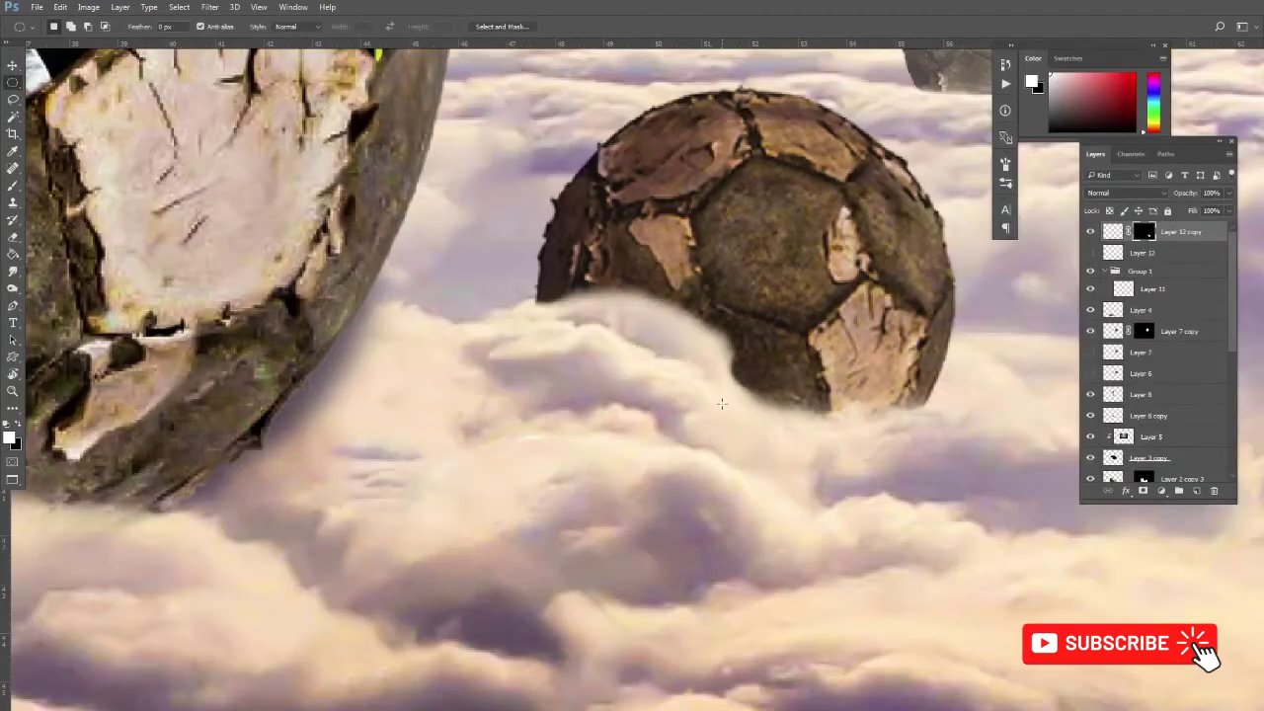
key("shift+plus")
key("shift+plus")
key("shift+plus")
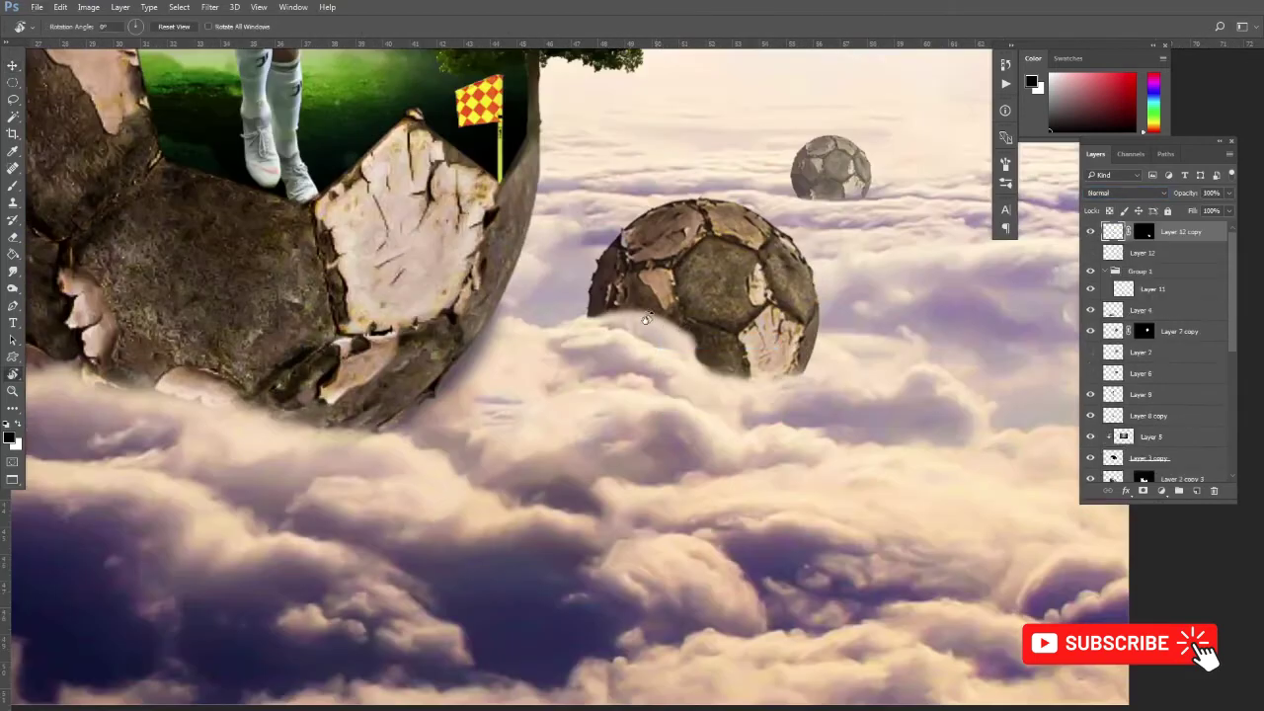
Step: Drag the pale cracked ball to the bottom centre and begin transforming it
key("e")
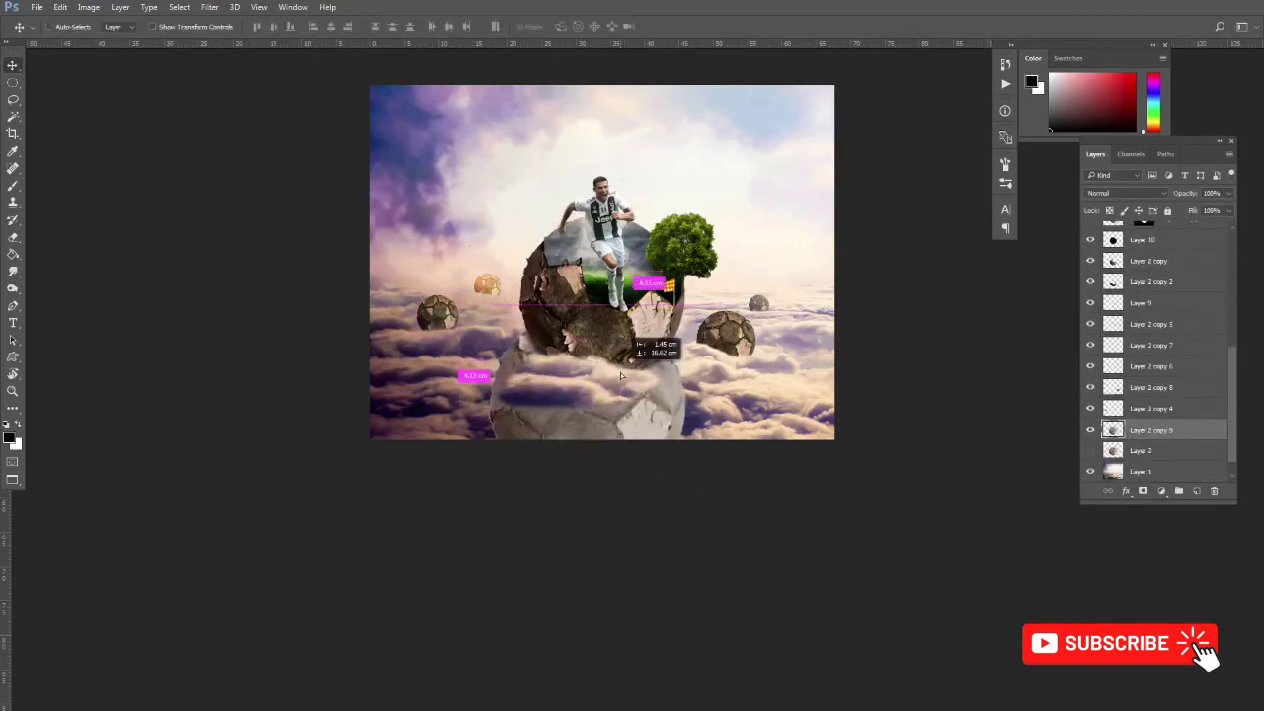
mouse_move(621, 375)
left_mouse_down()
mouse_move(593, 415)
mouse_move(339, 346)
left_mouse_up()
key("ctrl+t")
Step: Commit the ball's transform and give it the Camera Raw Vivid colour preset
key("Return")
left_click(202, 9)
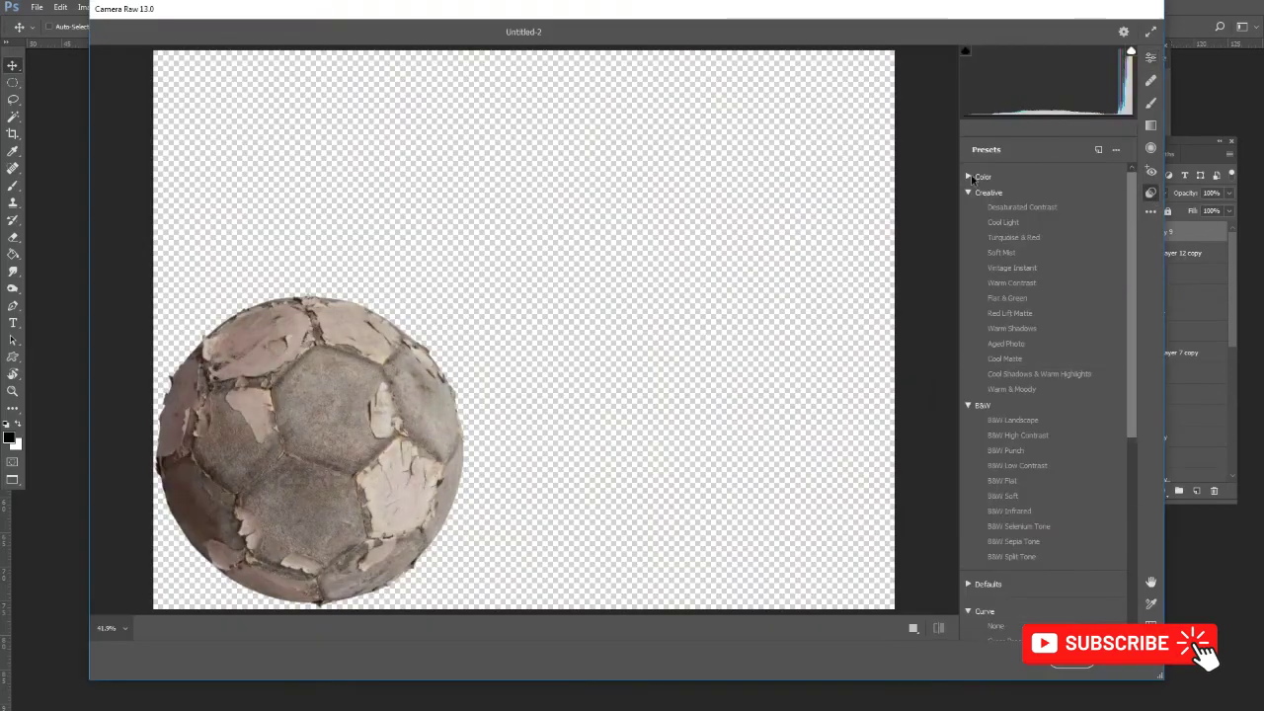
left_click(1016, 237)
left_click(995, 252)
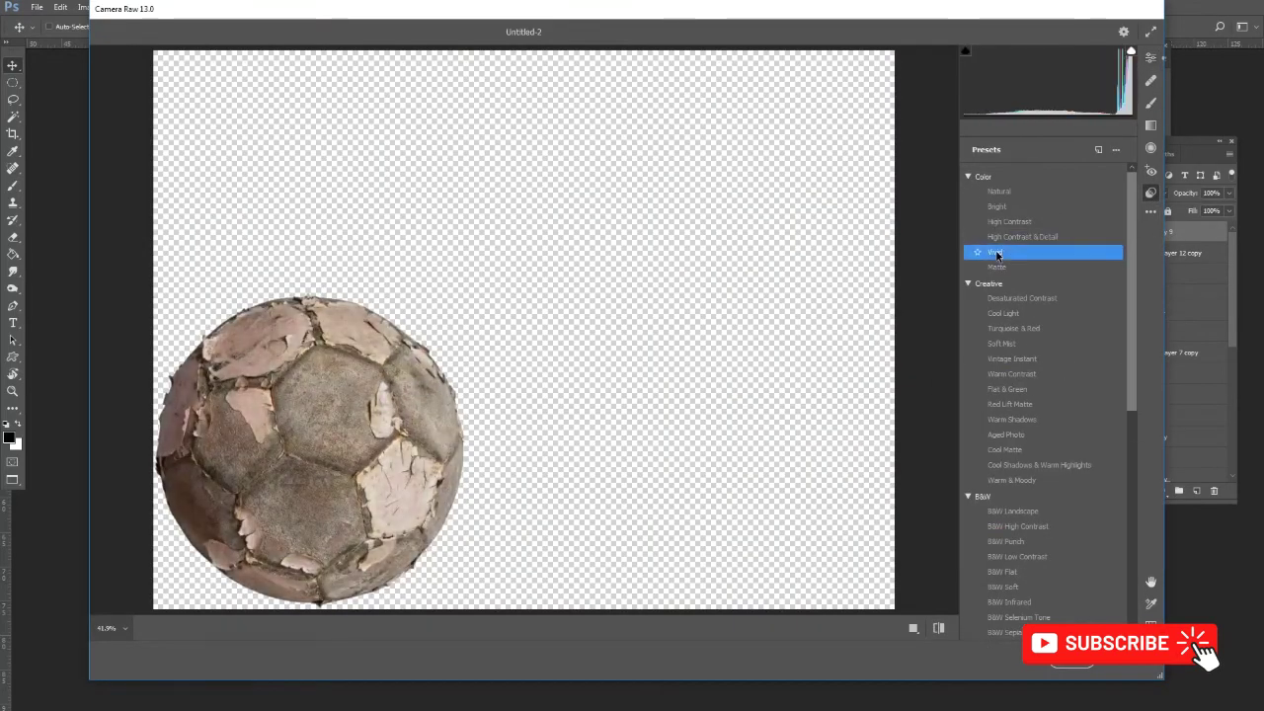
key("Return")
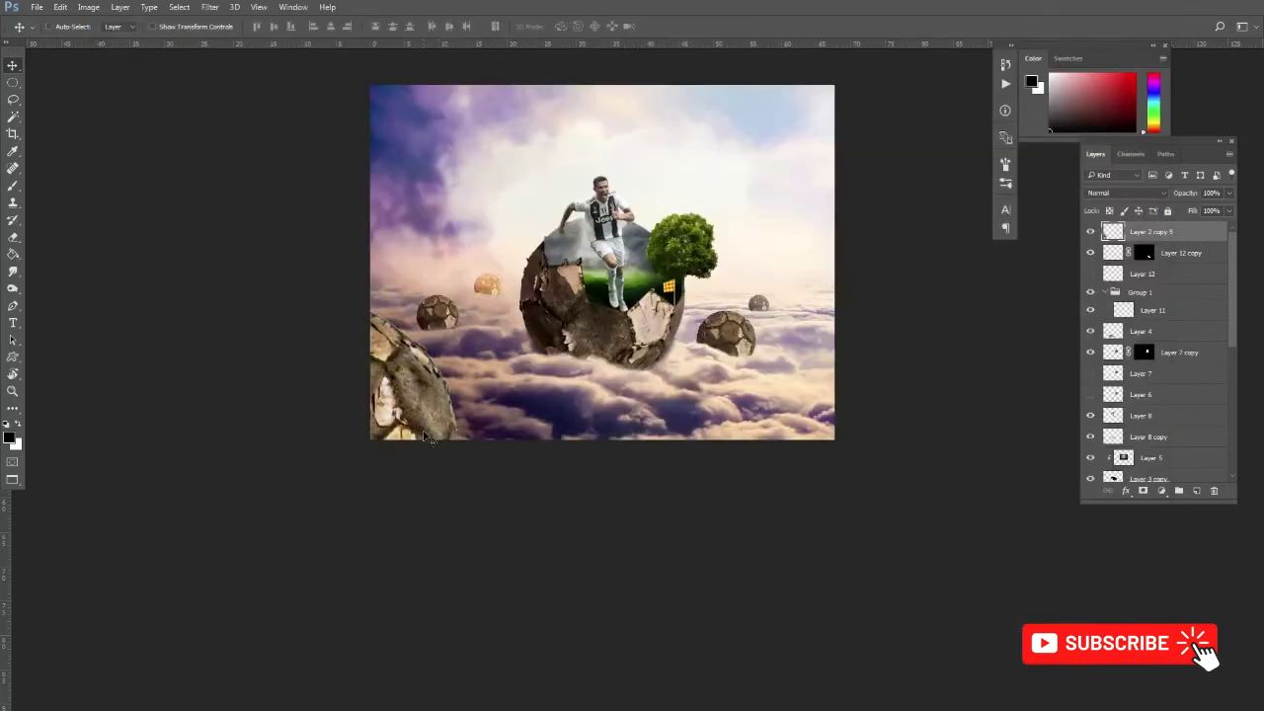
Step: Return the ball layer to Normal blending and apply Hue/Saturation: Saturation +13, Lightness −17
scroll(422, 432, "down", 2)
scroll(425, 431, "up", 2)
scroll(1133, 203, "down", 4)
scroll(1134, 202, "down", 4)
scroll(1133, 202, "down", 5)
scroll(1134, 203, "down", 4)
scroll(1134, 202, "down", 4)
scroll(1133, 202, "down", 5)
key("shift+alt+n")
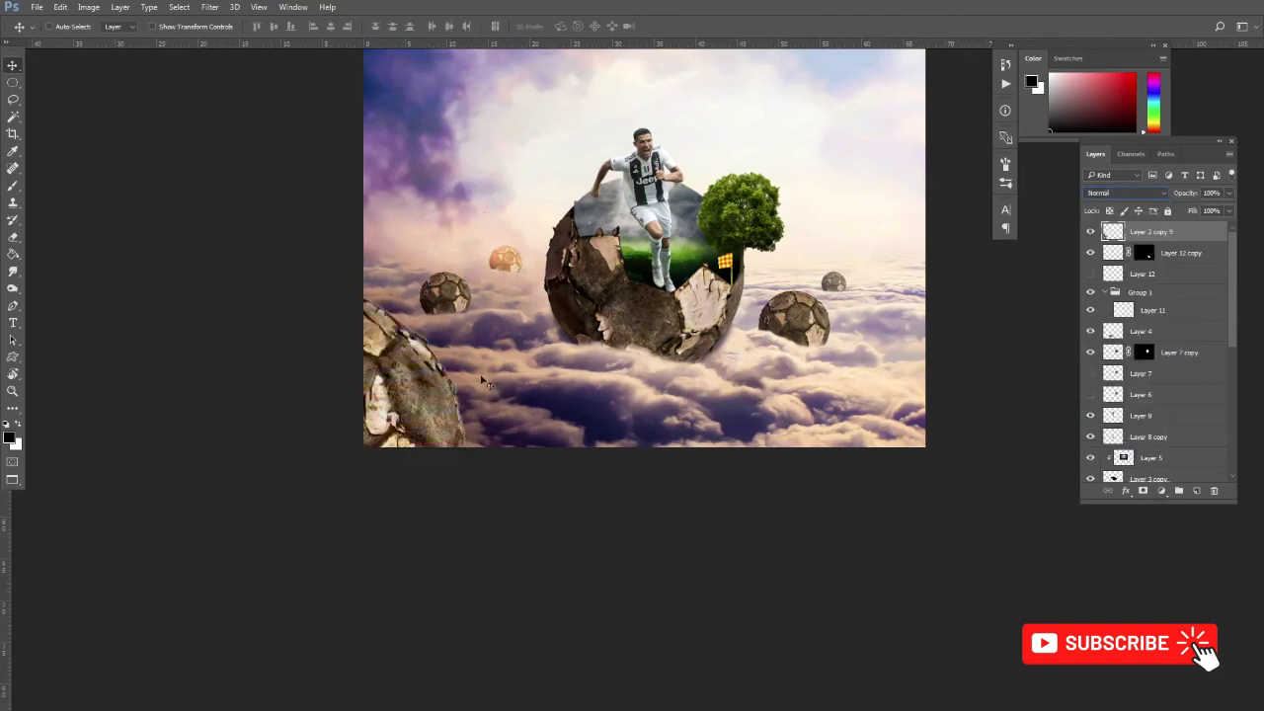
key("ctrl+u")
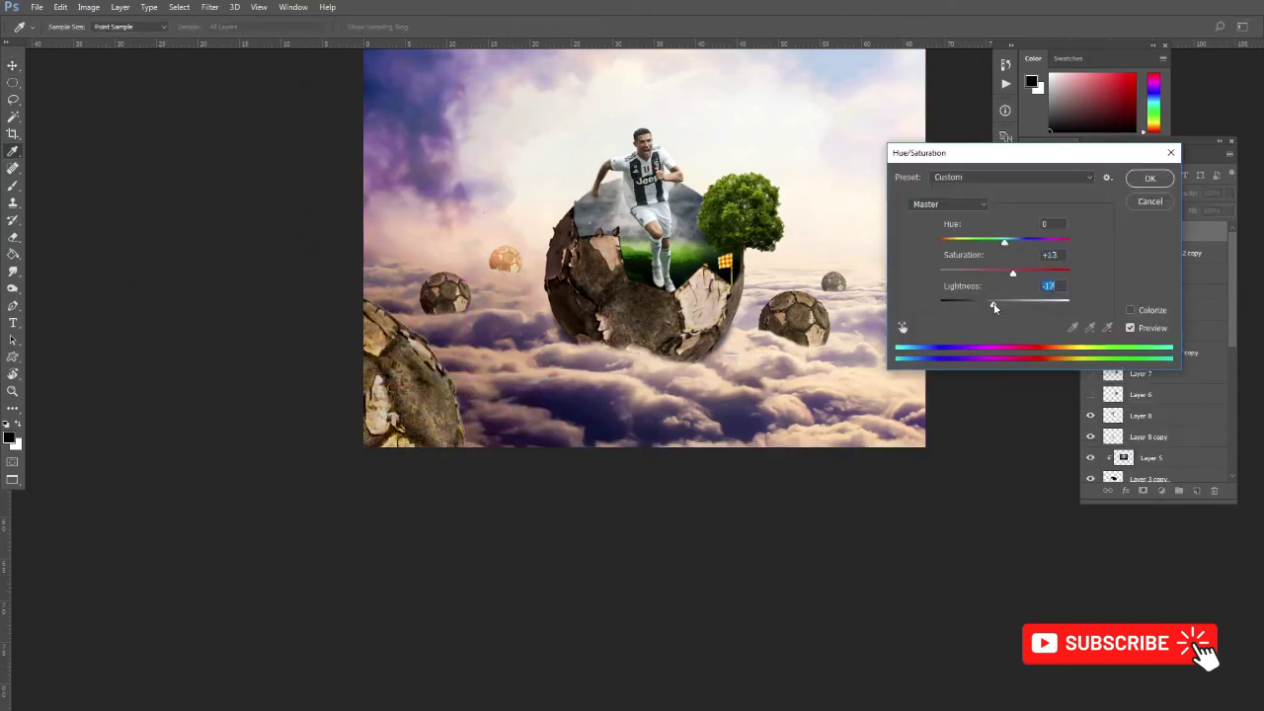
key("Return")
Step: Select the ball layer and drag the ball toward the canvas's right edge
right_click(400, 361)
left_click(425, 367)
key("ctrl+minus")
left_click_drag(494, 367, 1021, 373)
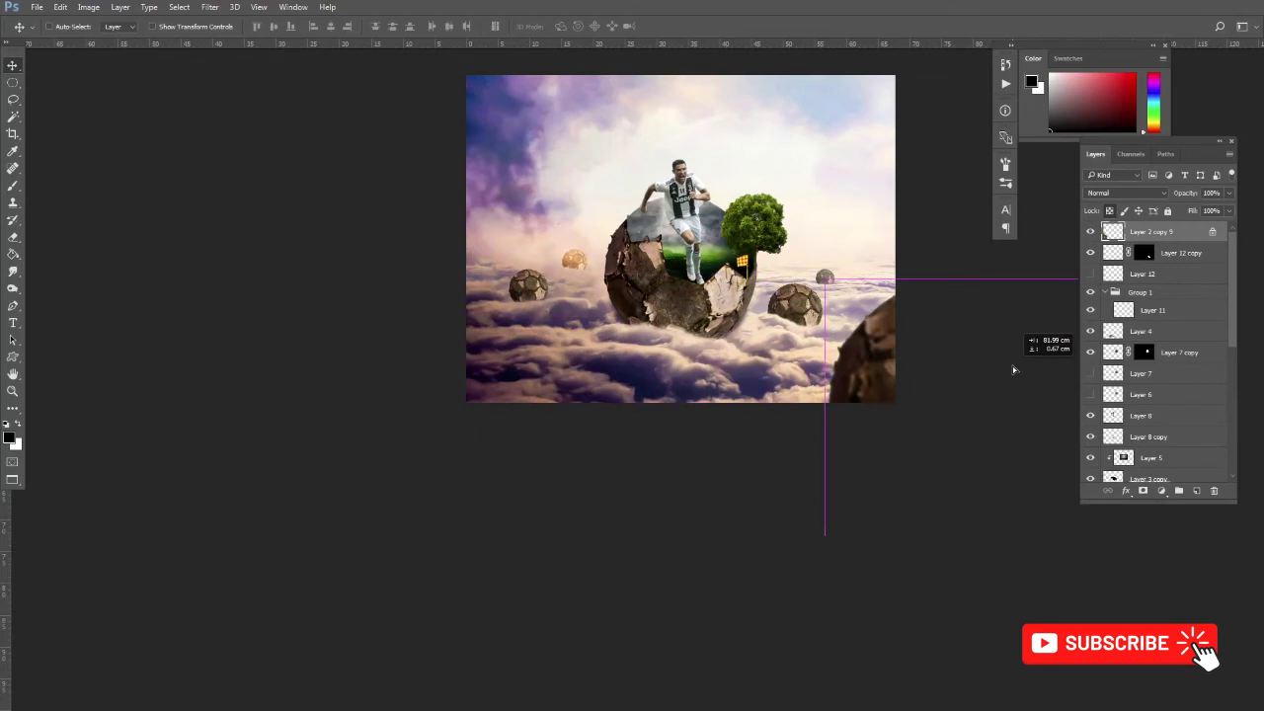
Step: Enlarge the ball past the lower-right corner and rotate it about 38 degrees
key("ctrl+minus")
left_click_drag(1020, 373, 886, 345)
key("ctrl+t")
left_click_drag(993, 290, 1011, 276)
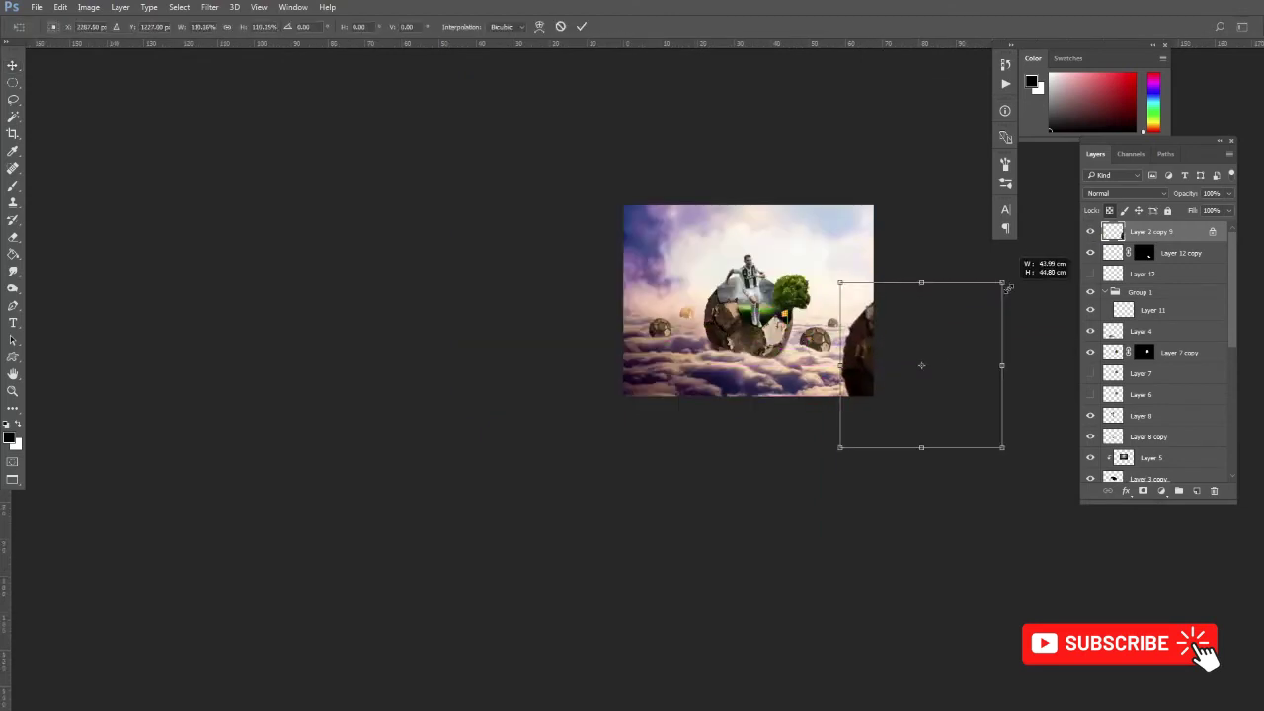
key("Return")
key("ctrl+plus")
mouse_move(874, 326)
left_mouse_down()
mouse_move(833, 483)
mouse_move(797, 499)
mouse_move(840, 442)
left_mouse_up()
key("ctrl+t")
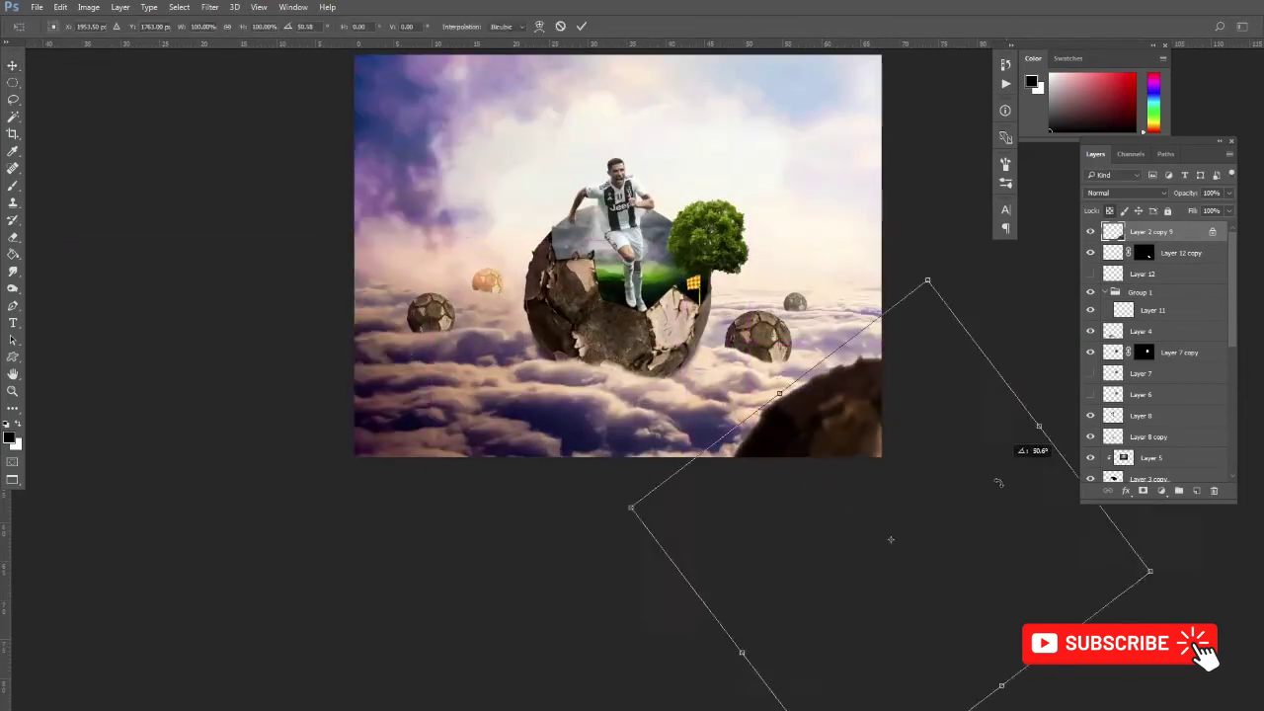
key("Return")
Step: Draw a circular elliptical selection around the corner ball and add a new empty layer
key("m")
left_click_drag(736, 357, 1095, 710)
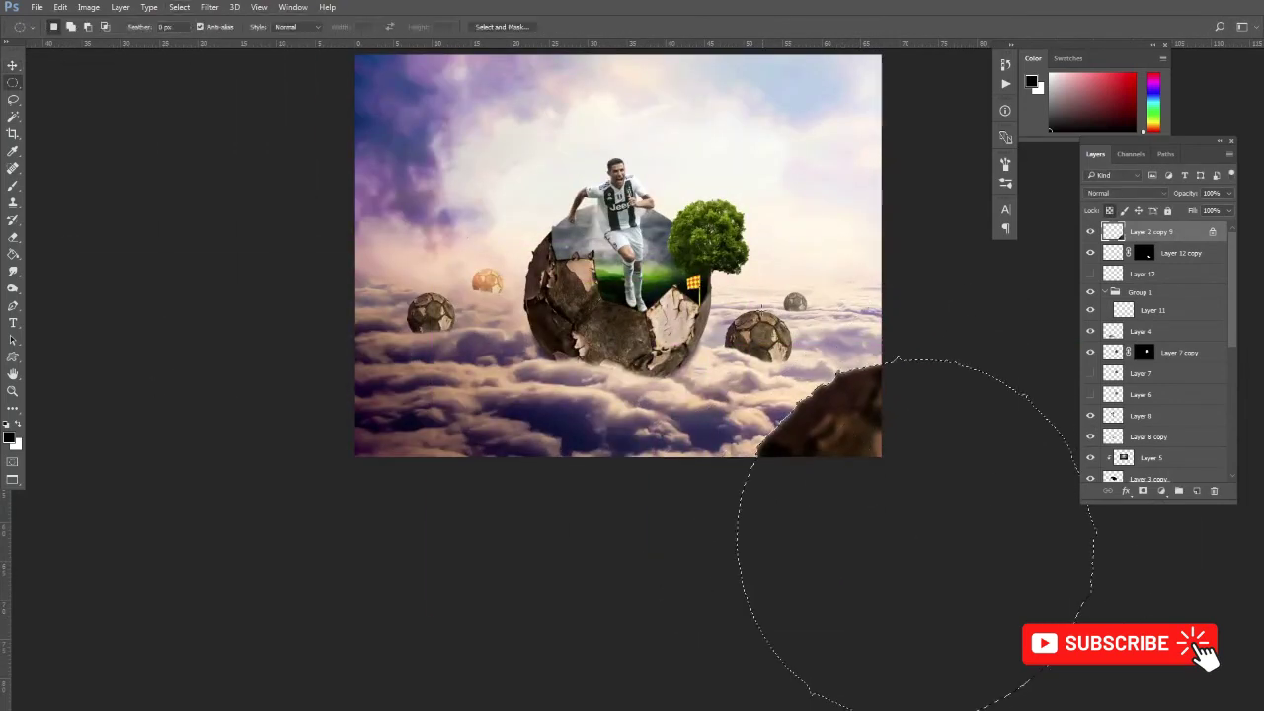
key("Tab")
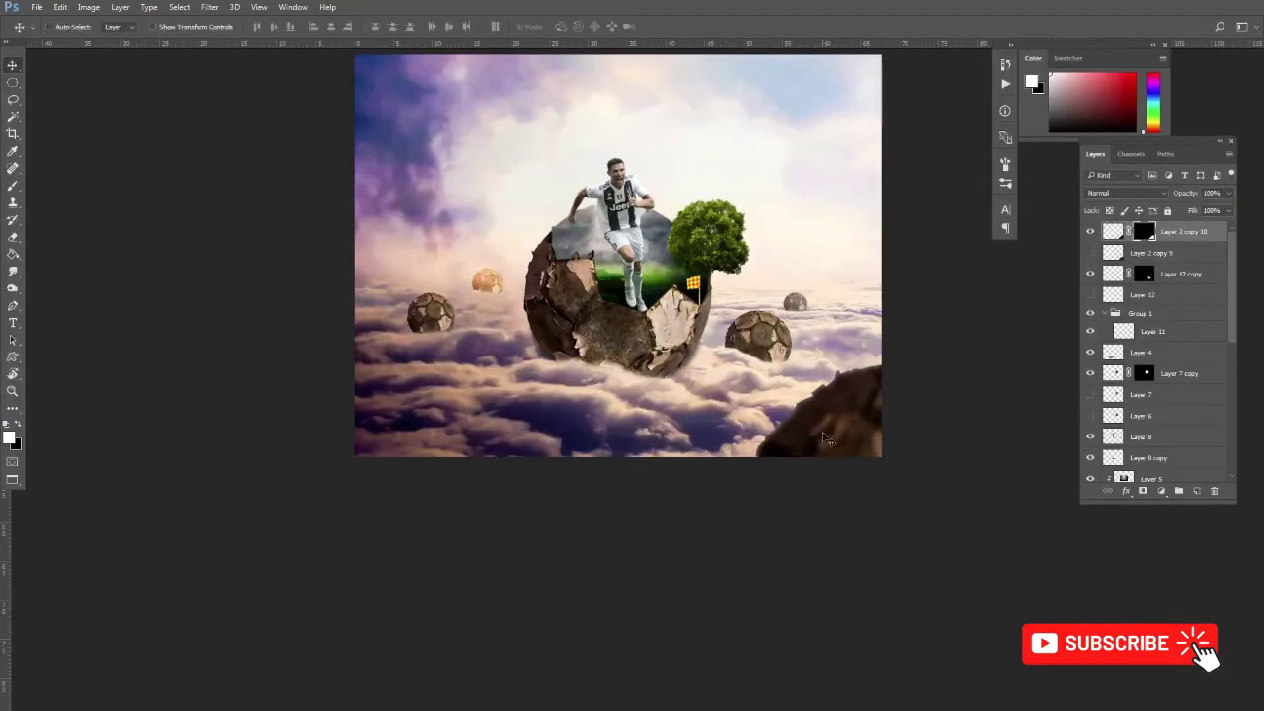
key("ctrl+minus")
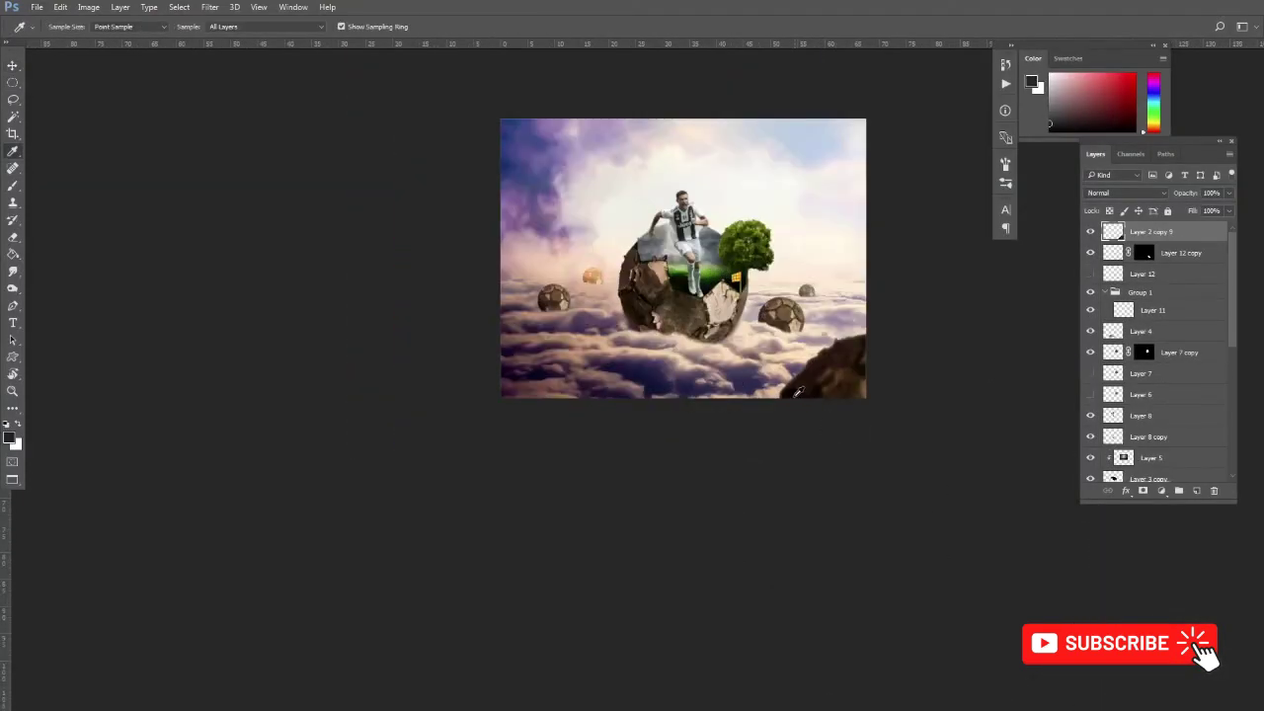
key("ctrl+shift+alt+n")
key("b")
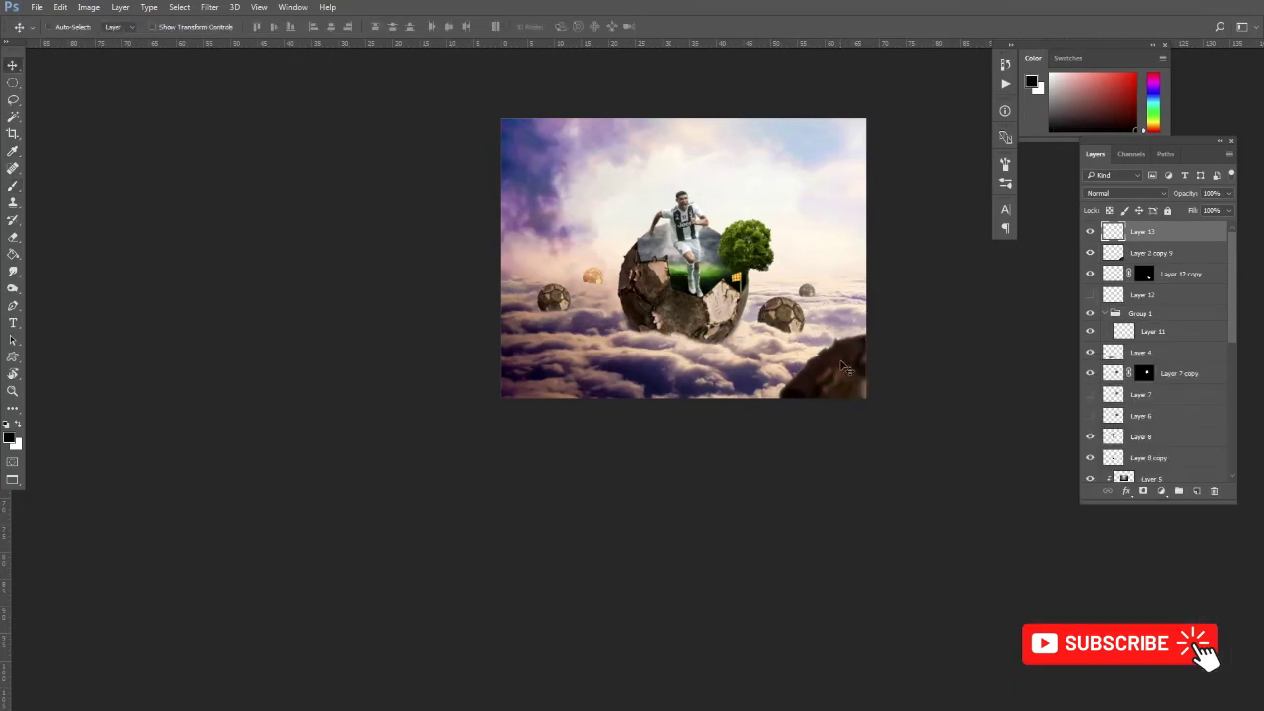
Step: Gaussian-blur the dark ball copy, shift it slightly and place it beneath the textured ball
left_click(209, 7)
left_click(414, 200)
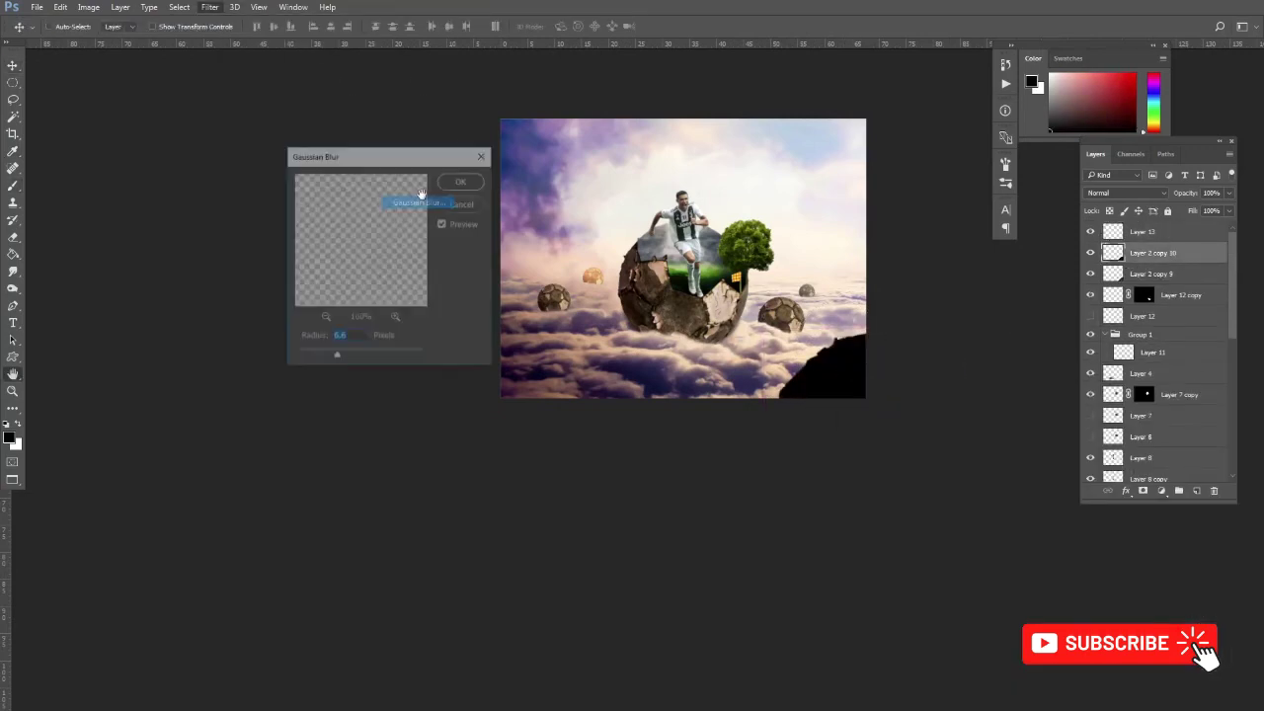
key("Return")
mouse_move(804, 363)
left_mouse_down()
mouse_move(861, 375)
mouse_move(837, 377)
left_mouse_up()
key("ctrl+bracketleft")
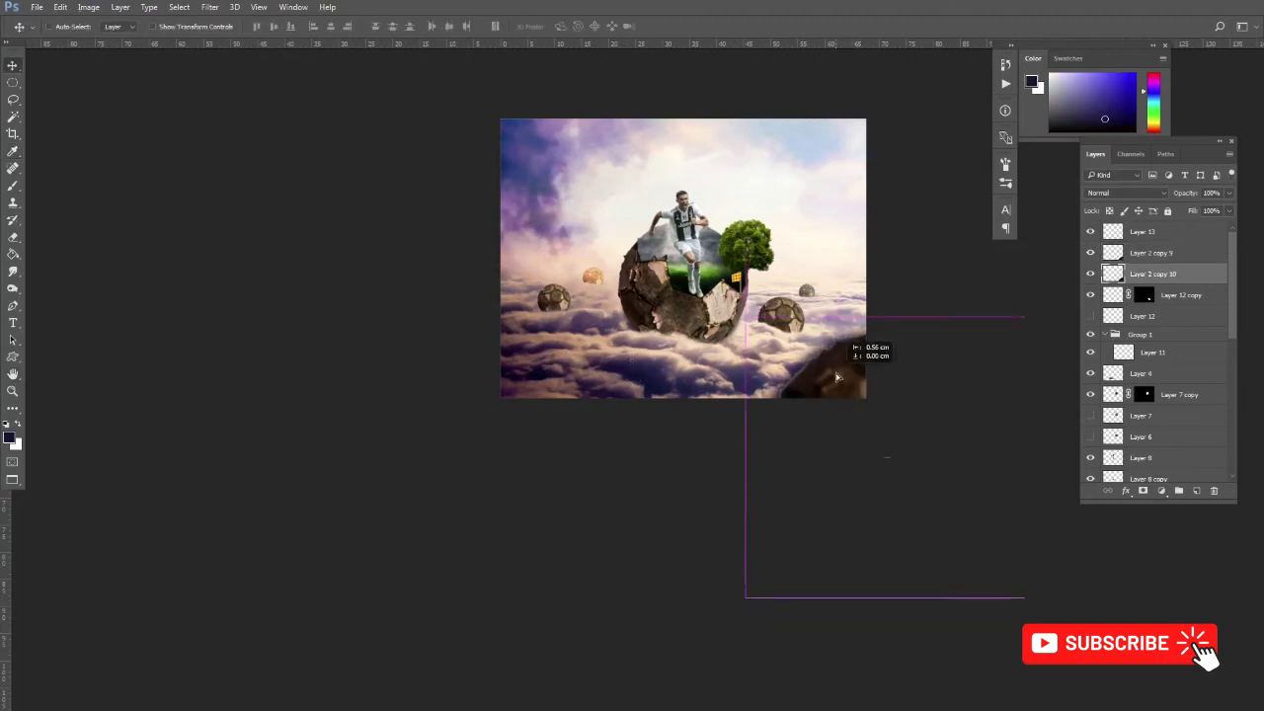
left_click(1149, 252)
Step: Set the textured corner ball back to Normal blending and nudge it into place
scroll(1109, 193, "down", 5)
scroll(1110, 193, "down", 5)
scroll(1109, 194, "down", 6)
scroll(1109, 194, "down", 5)
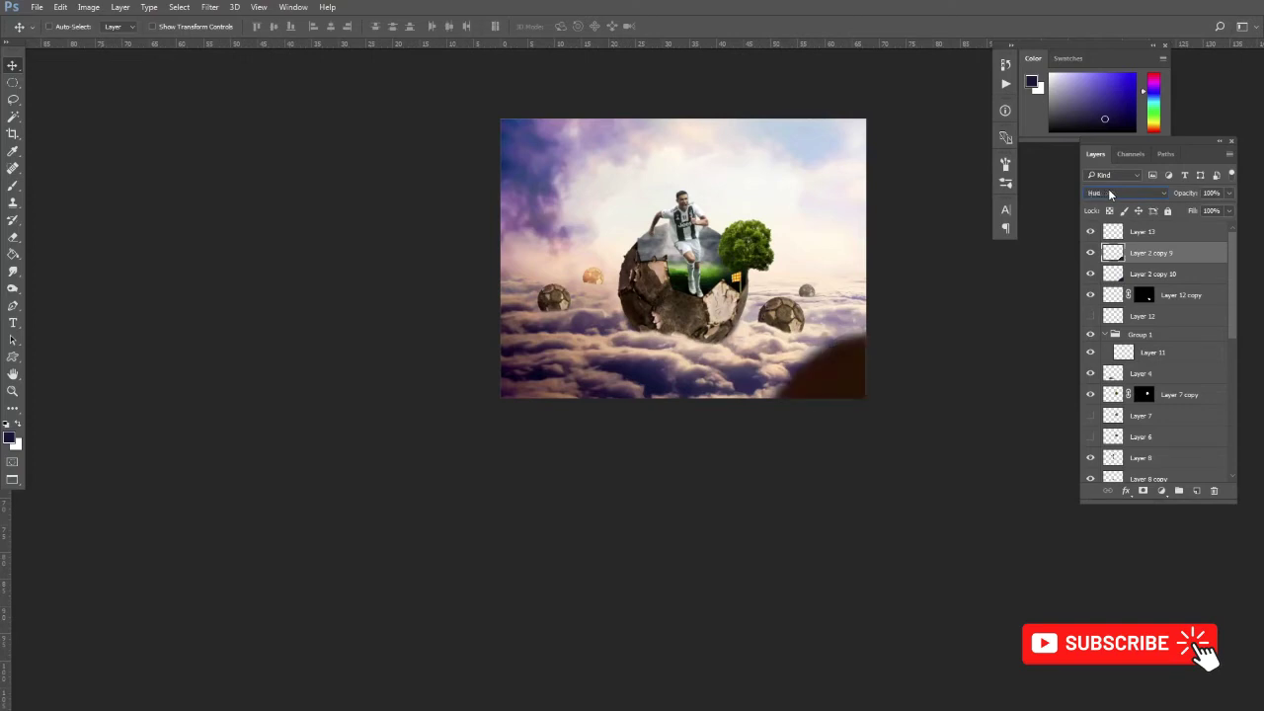
key("shift+alt+n")
left_click_drag(827, 383, 842, 381)
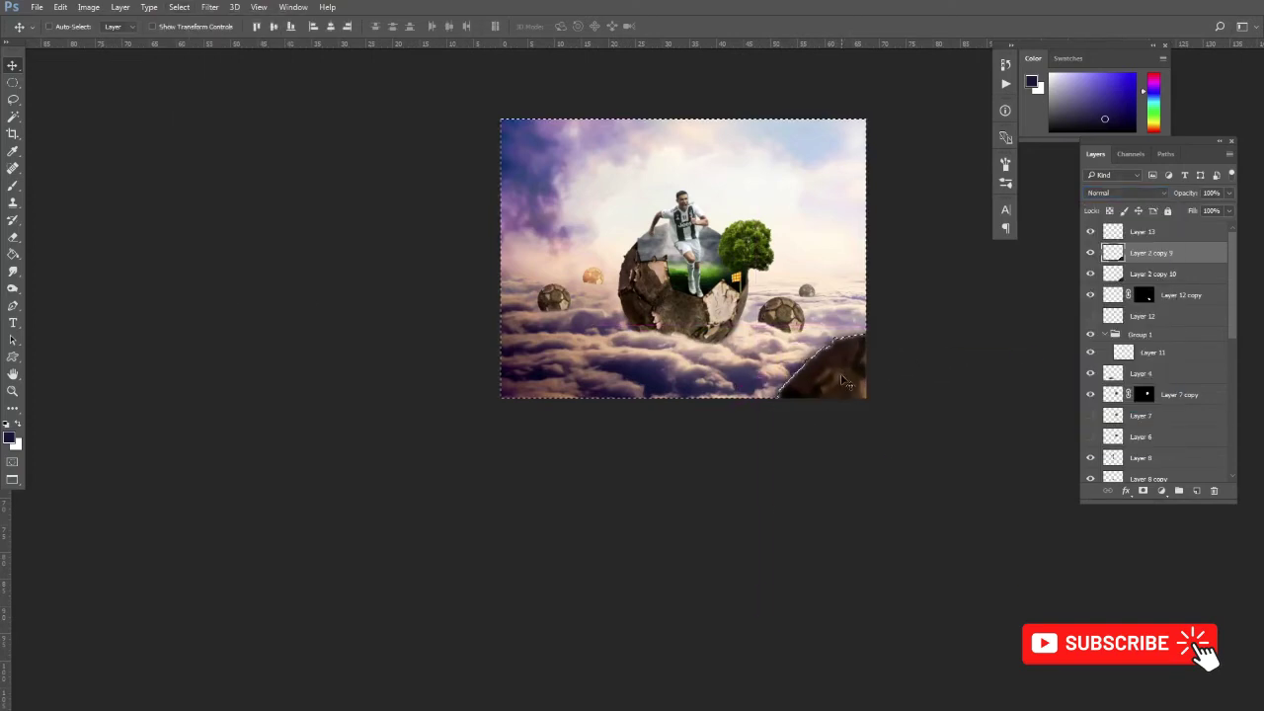
Step: Feather the selection by 10 px, deselect, and nudge the corner ball slightly
key("shift+F6")
type("10")
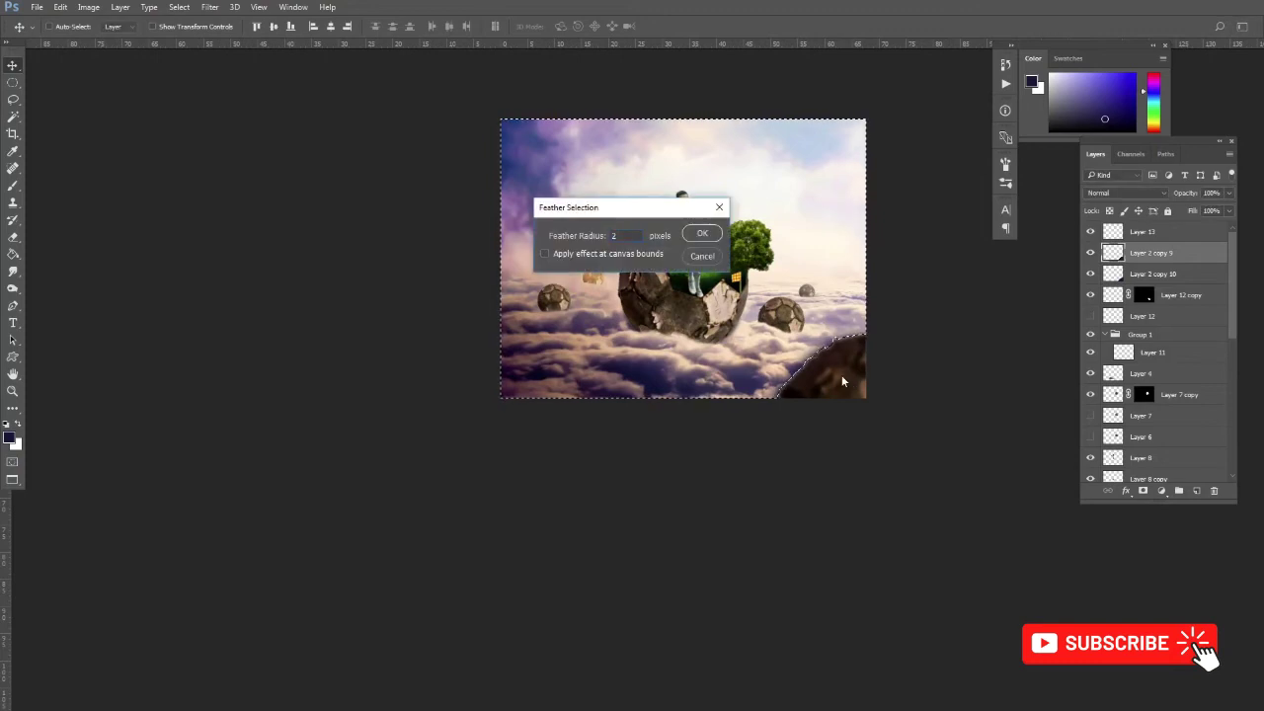
key("Return")
key("ctrl+d")
mouse_move(847, 400)
left_mouse_down()
mouse_move(788, 387)
mouse_move(801, 385)
left_mouse_up()
scroll(782, 405, "up", 1)
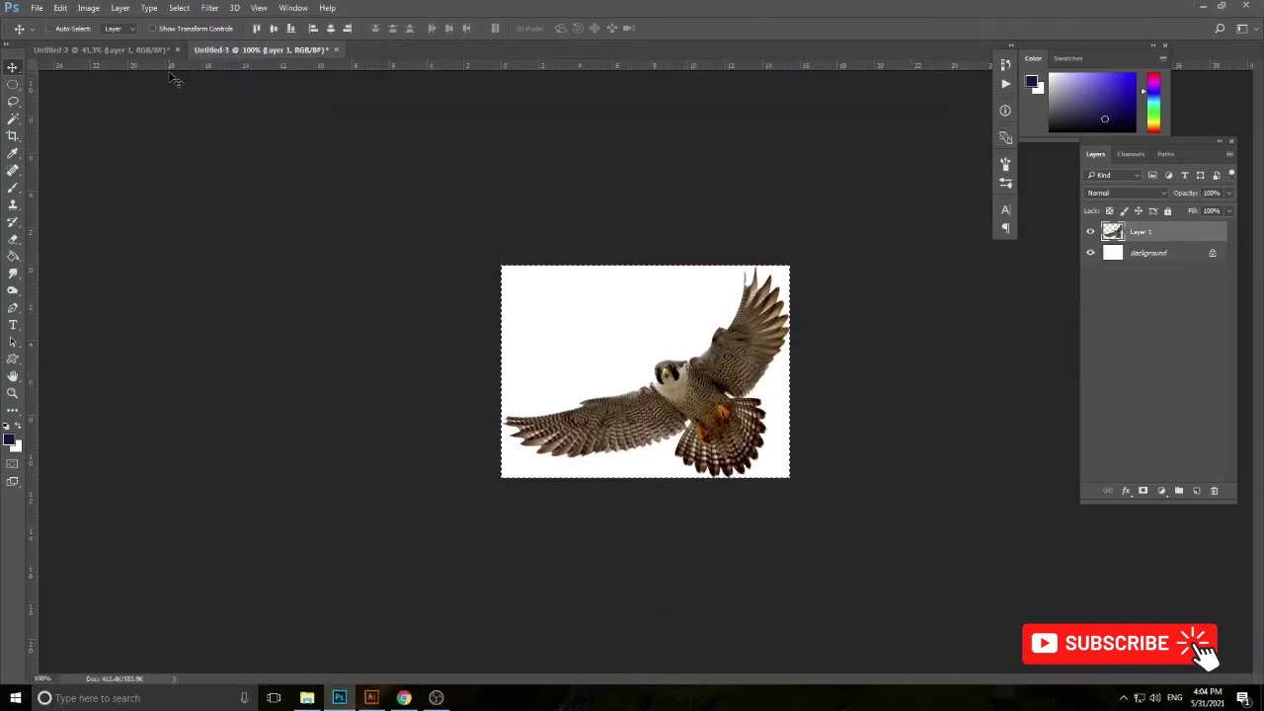
Step: Shrink the falcon and position it just above the tree
left_click_drag(768, 293, 808, 316)
left_click_drag(767, 318, 756, 312)
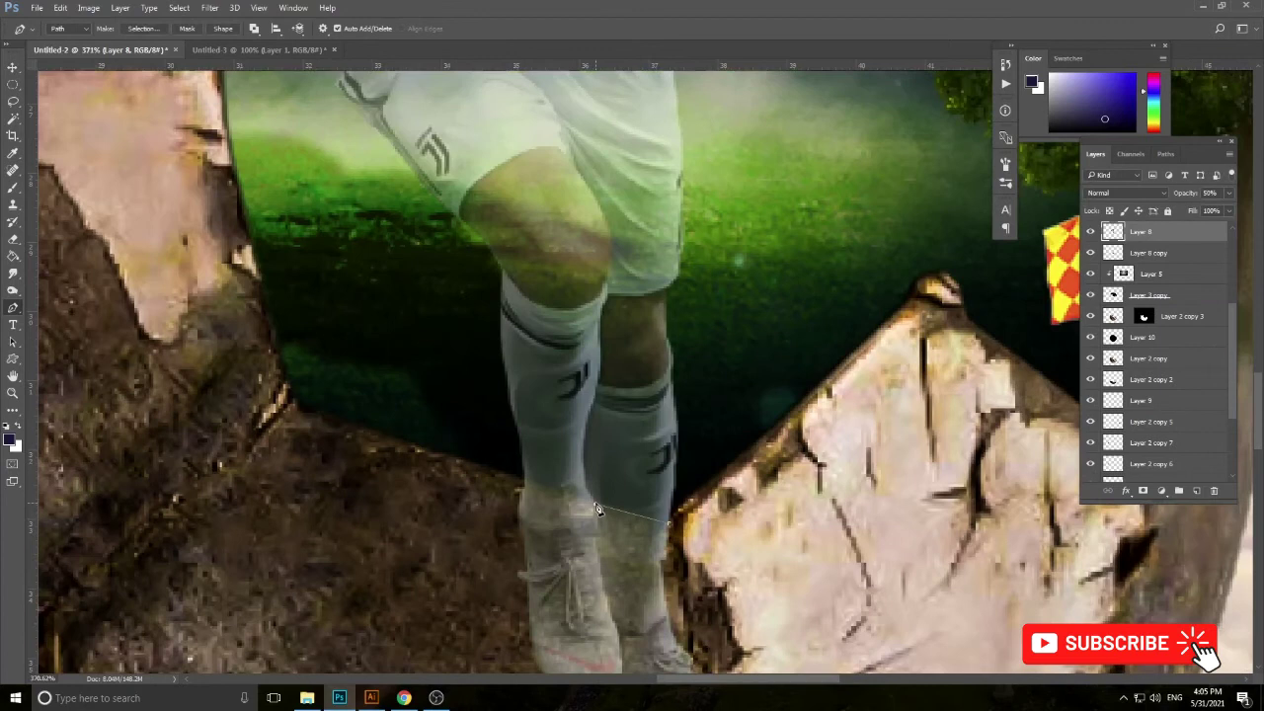
left_click_drag(595, 543, 584, 471)
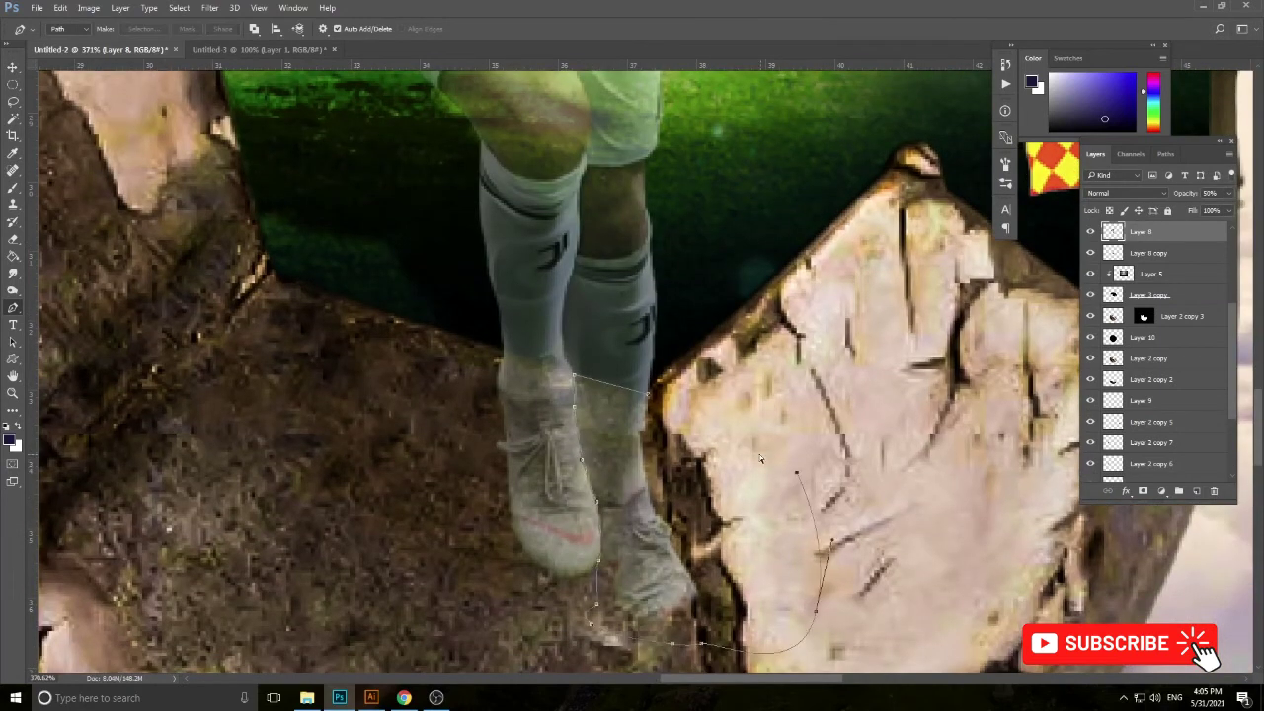
Step: Delete the traced rear foot with a 2 px feather and restore the player layer to 100% opacity
key("ctrl+Return")
key("shift+F6")
key("Return")
key("Delete")
key("ctrl+d")
key("v")
right_click(580, 268)
key("Escape")
left_click(1229, 212)
right_click(626, 317)
key("Escape")
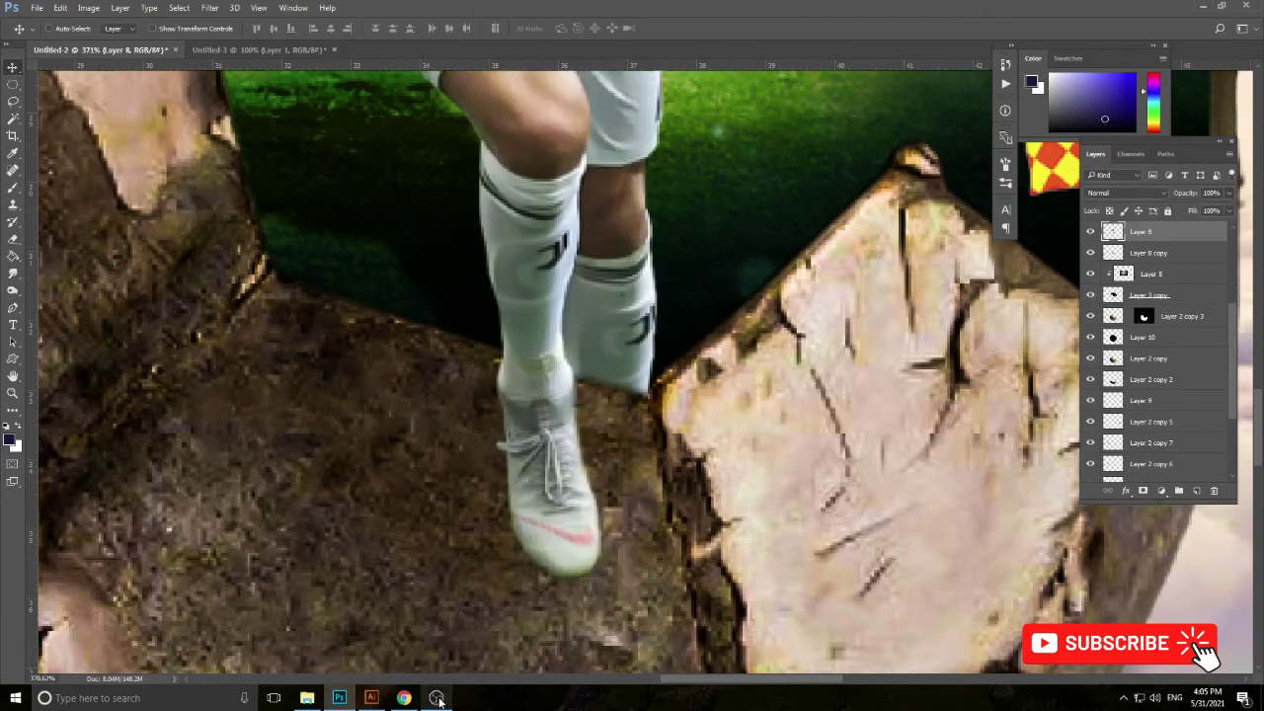
key("ctrl+0")
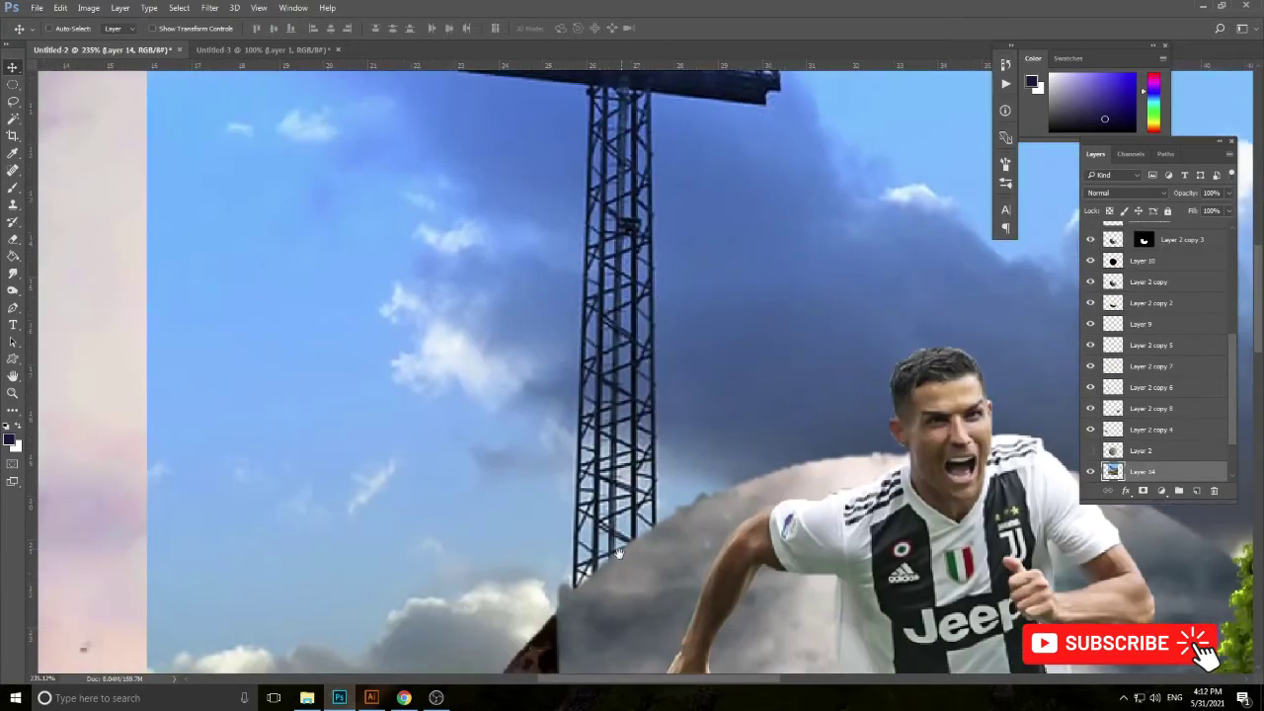
Step: Set the floodlight tower layer's blend mode back to Normal
key("p")
scroll(618, 552, "down", 1)
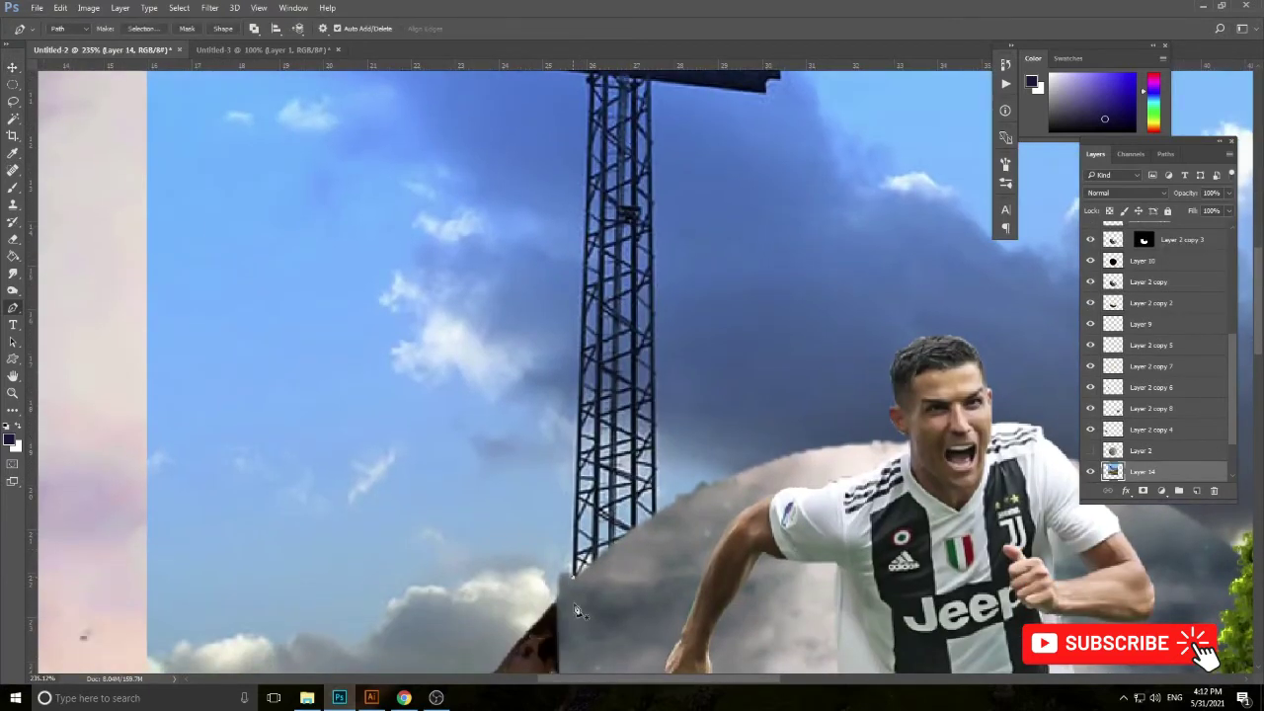
scroll(603, 365, "up", 5)
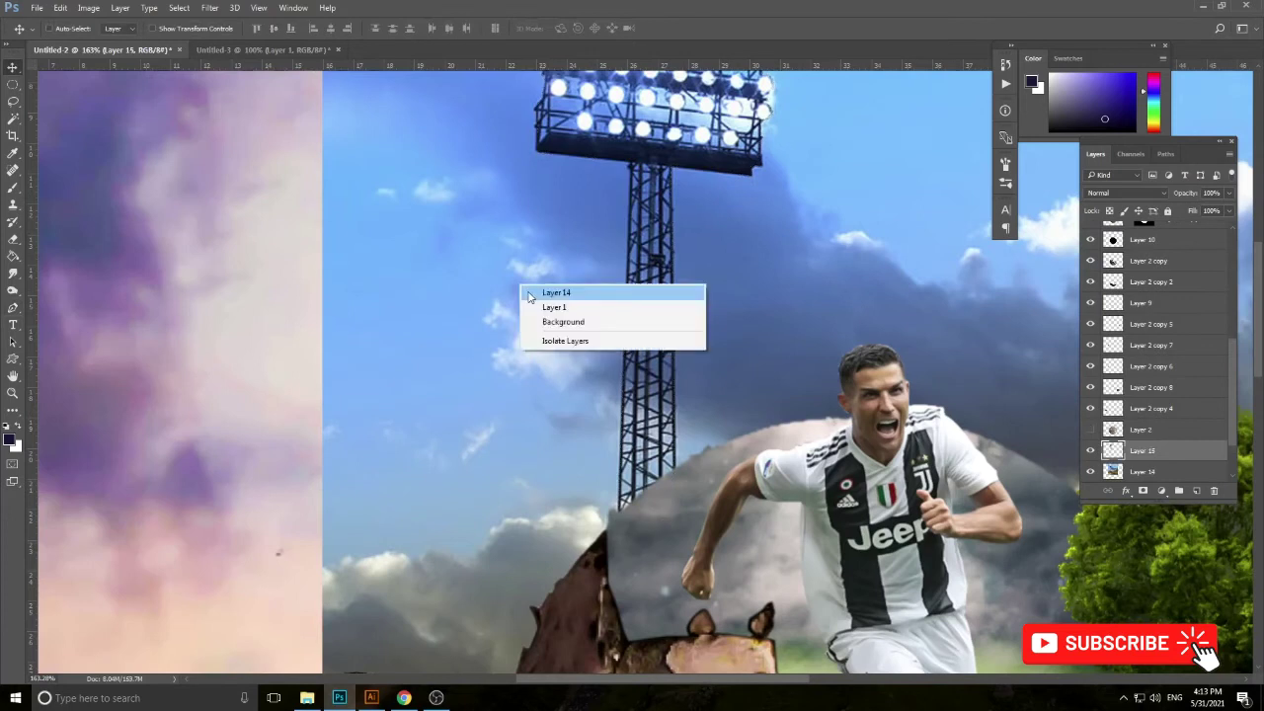
scroll(1108, 191, "down", 2)
scroll(1108, 192, "down", 3)
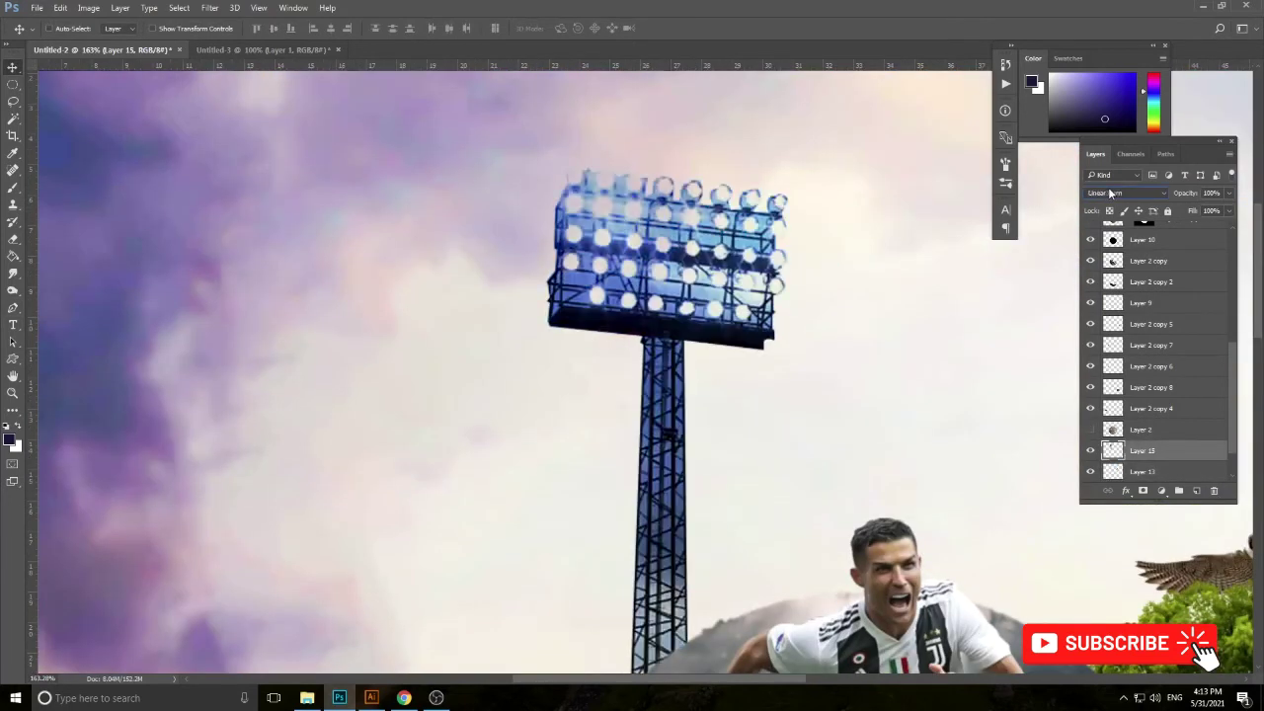
scroll(1107, 191, "down", 2)
scroll(1109, 192, "down", 3)
scroll(1108, 193, "down", 4)
scroll(1109, 193, "down", 3)
scroll(1109, 193, "down", 3)
scroll(1108, 193, "down", 2)
scroll(1109, 192, "down", 4)
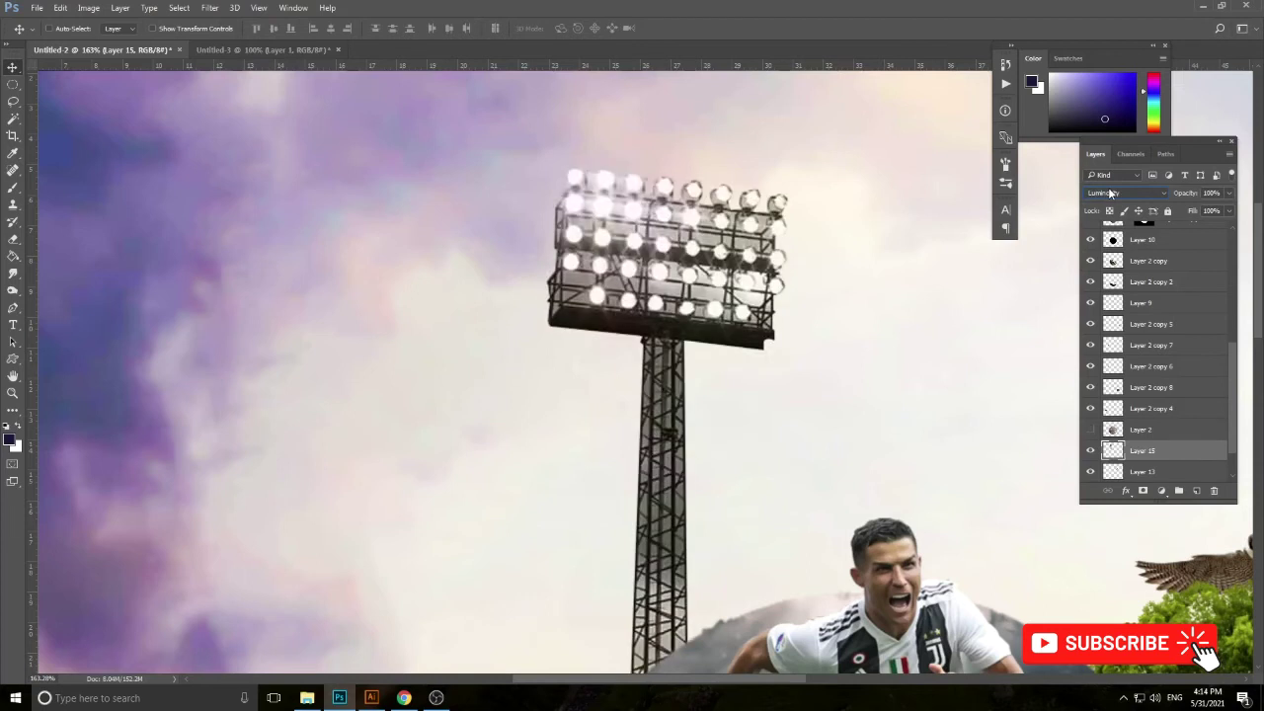
left_click(1108, 192)
left_click(1116, 205)
scroll(582, 344, "down", 1)
Step: Use Replace Color on the tower's blue: Hue +116, Saturation −78, Lightness +48
left_click(88, 7)
left_click(296, 315)
left_click(563, 291)
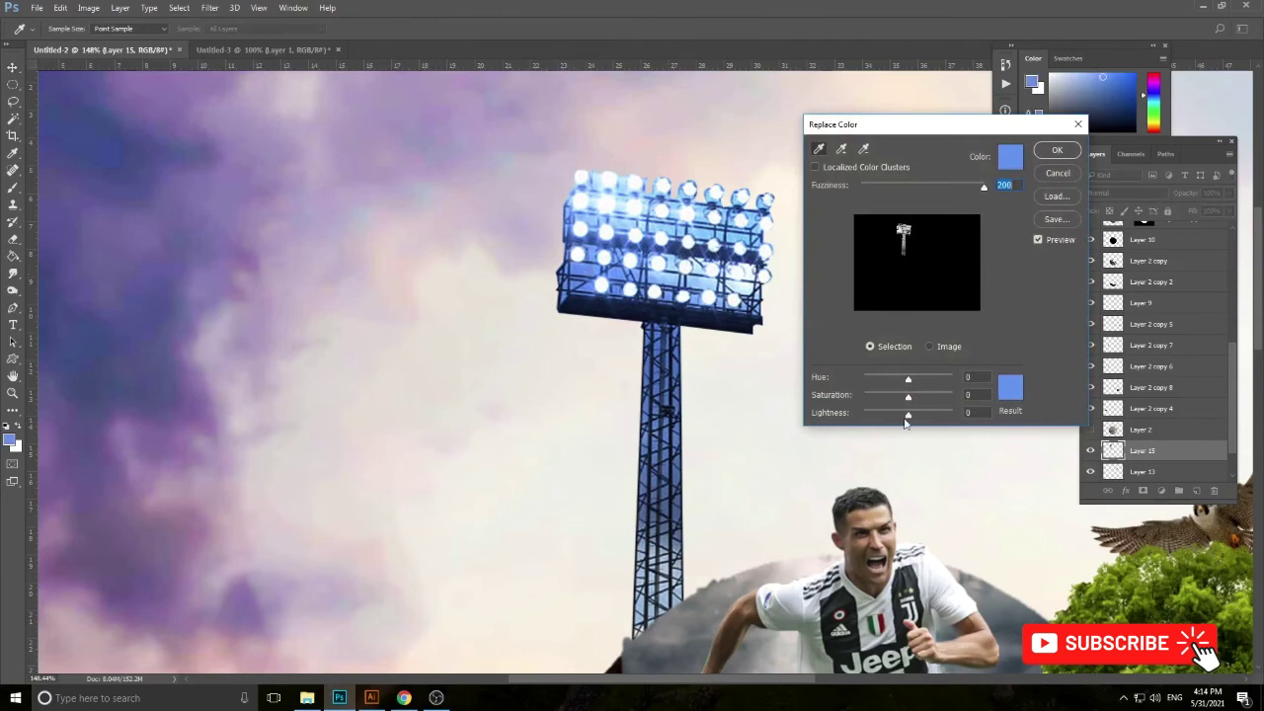
left_click(928, 346)
mouse_move(908, 379)
left_mouse_down()
mouse_move(930, 386)
mouse_move(874, 399)
mouse_move(929, 412)
left_mouse_up()
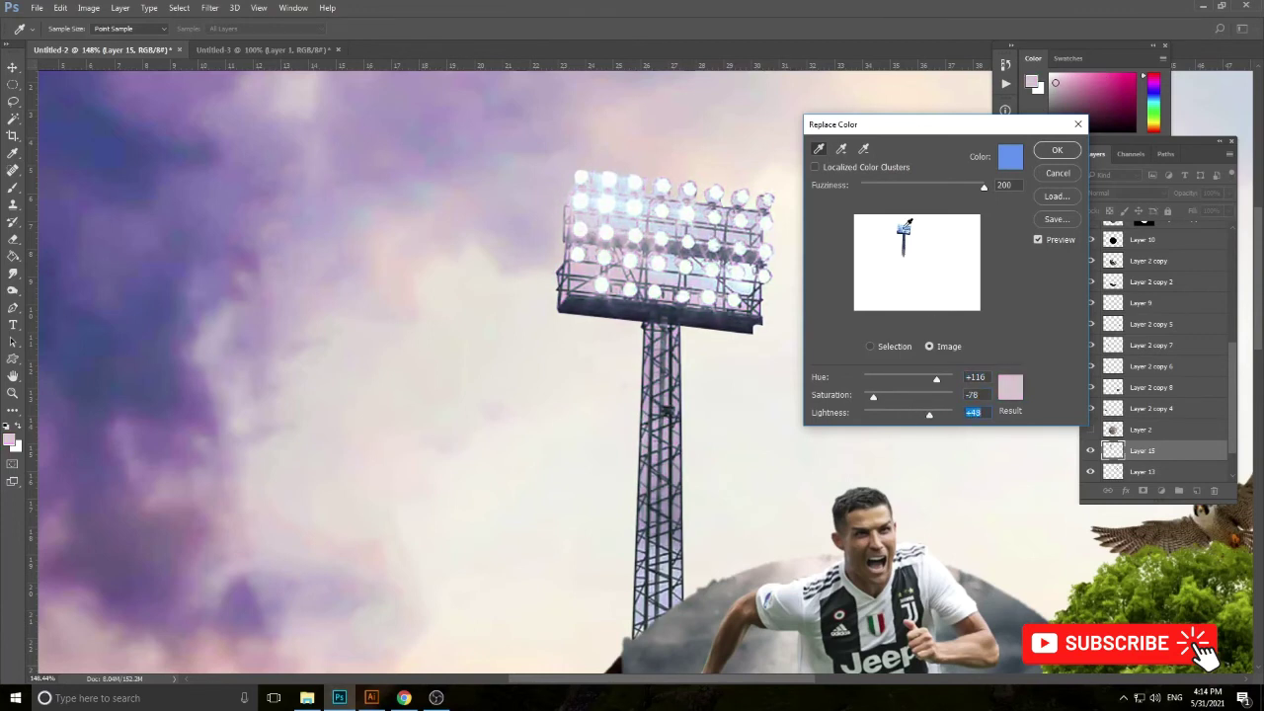
left_click(1056, 149)
Step: Move the floodlight tower lower and slightly left behind the ball
key("ctrl+0")
key("v")
mouse_move(583, 181)
left_mouse_down()
mouse_move(602, 199)
mouse_move(606, 188)
left_mouse_up()
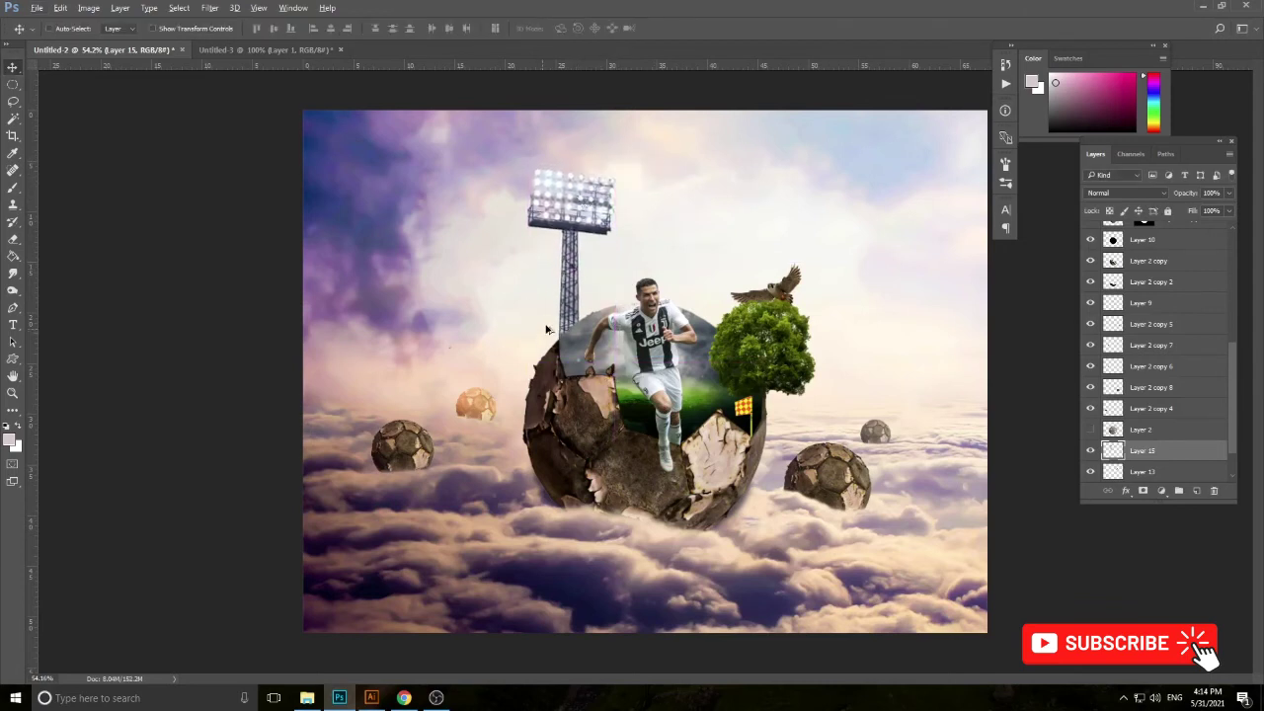
Step: Turn the traced tower path into a selection and copy it to a new Layer 16
scroll(545, 329, "up", 3)
scroll(592, 277, "up", 2)
key("p")
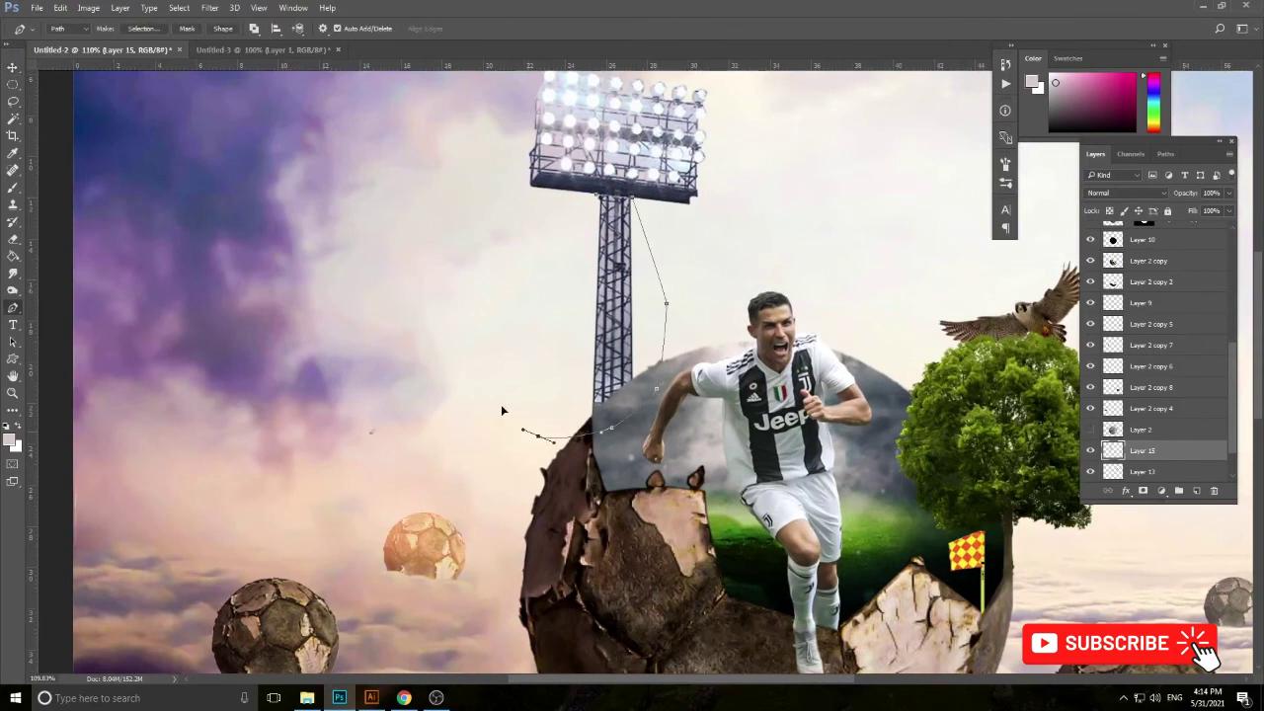
key("ctrl+Return")
key("ctrl+j")
key("v")
Step: Select Layer 16 and set its blend mode to Hard Light
right_click(581, 156)
left_click(607, 161)
right_click(633, 238)
left_click(651, 242)
right_click(617, 211)
left_click(642, 221)
scroll(1110, 192, "down", 4)
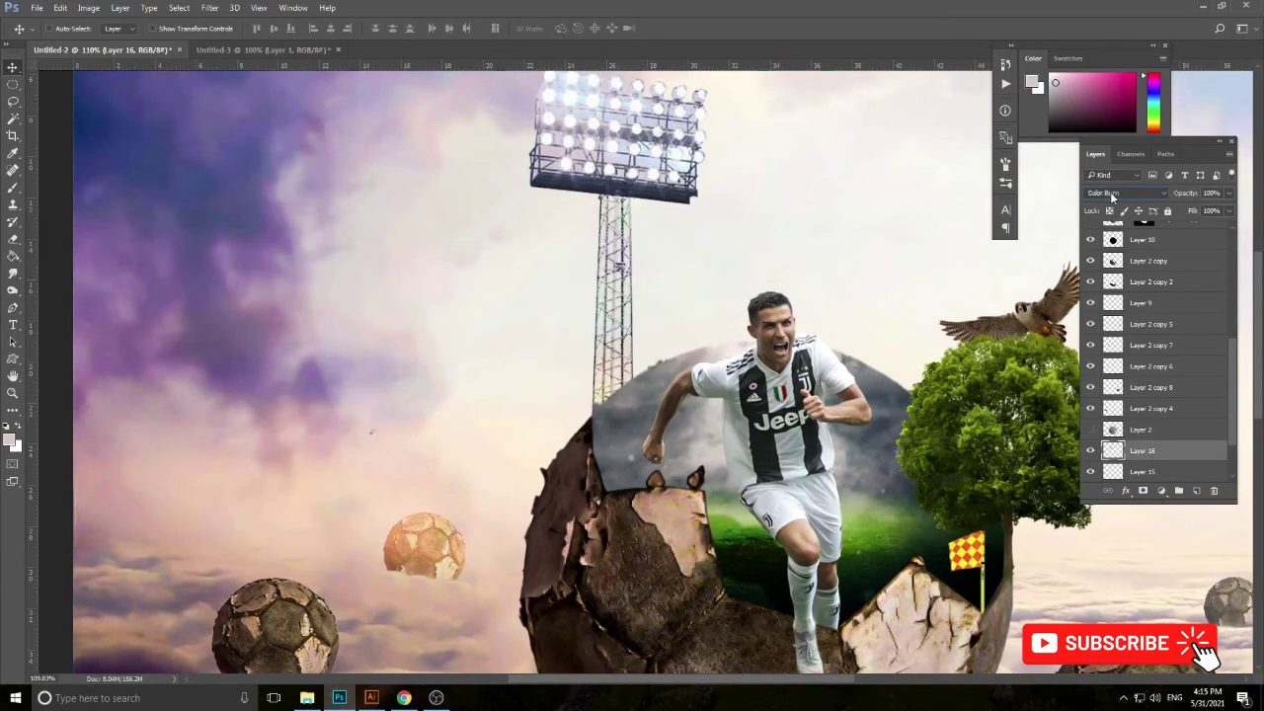
scroll(1105, 191, "down", 3)
scroll(1104, 191, "down", 4)
scroll(1105, 191, "down", 3)
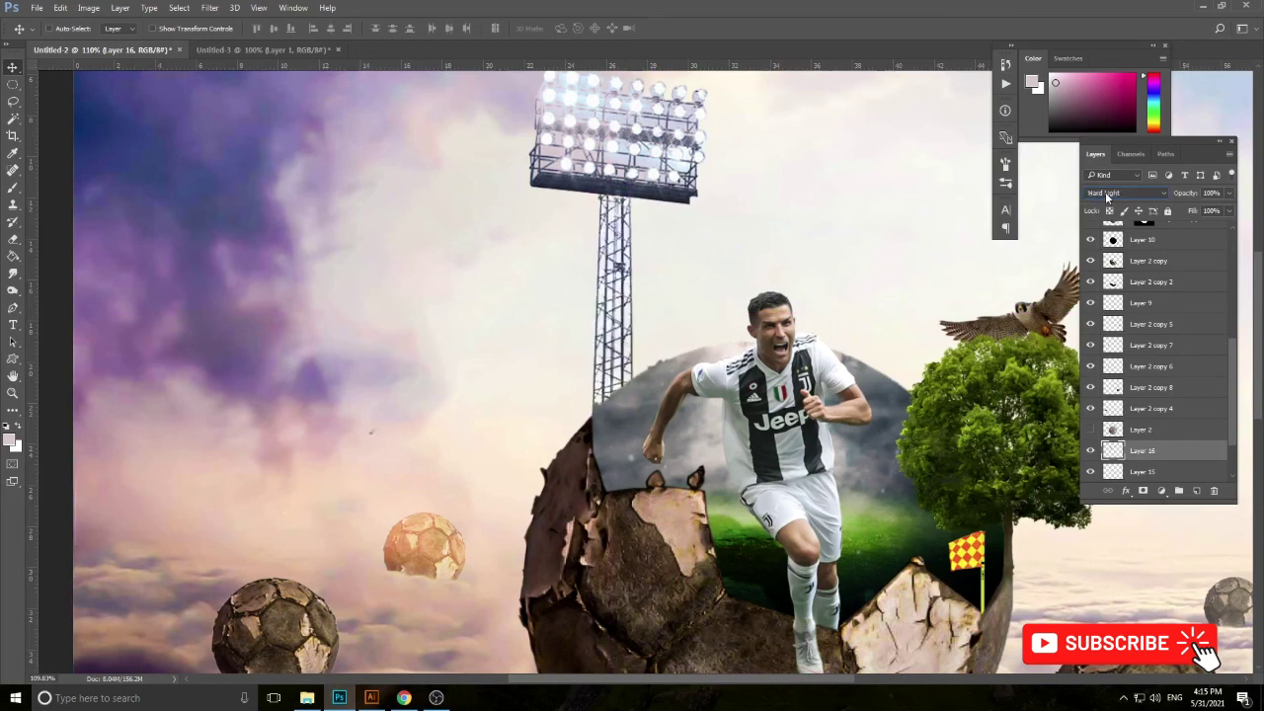
scroll(595, 265, "down", 3)
scroll(595, 265, "up", 3)
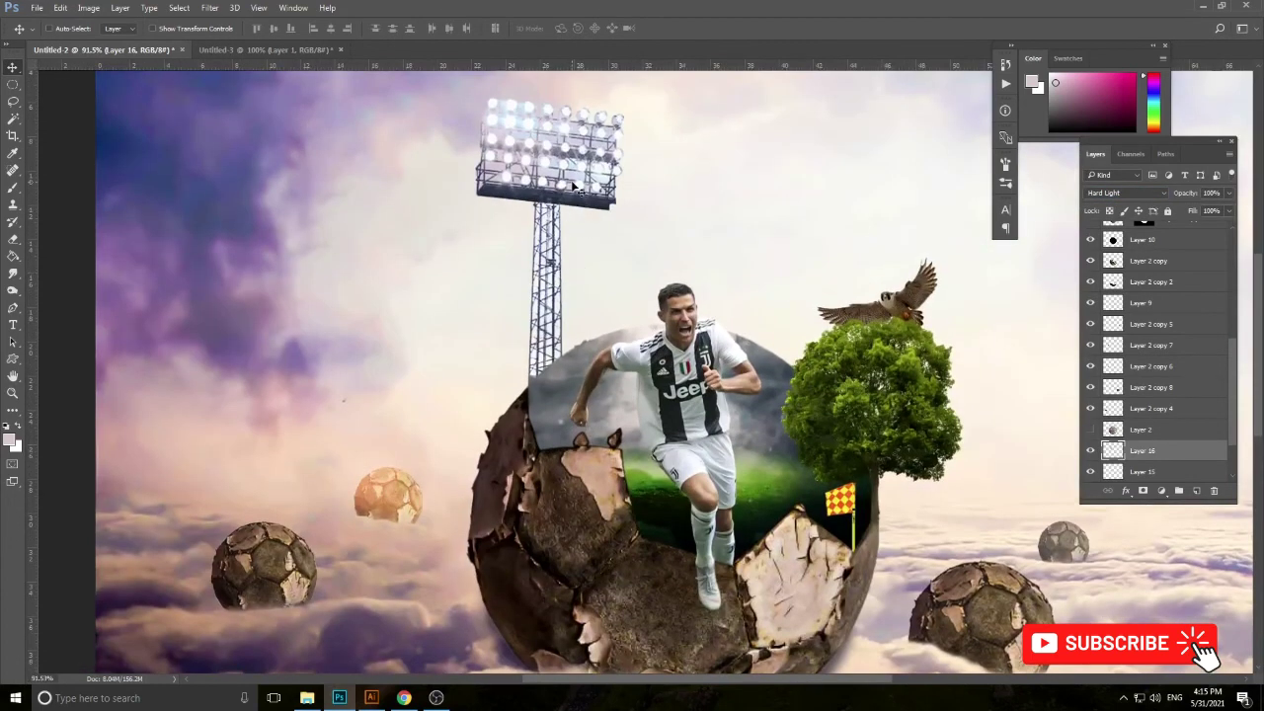
Step: Activate Layer 15, add new Layer 17 above it, and pick a light purple brush colour
key("alt+bracketleft")
key("b")
key("ctrl+shift+alt+n")
left_click(606, 184, "alt")
Step: Move Layer 17 to the top in Screen blending and stamp a merged Layer 2 above it
key("ctrl+shift+bracketright")
key("v")
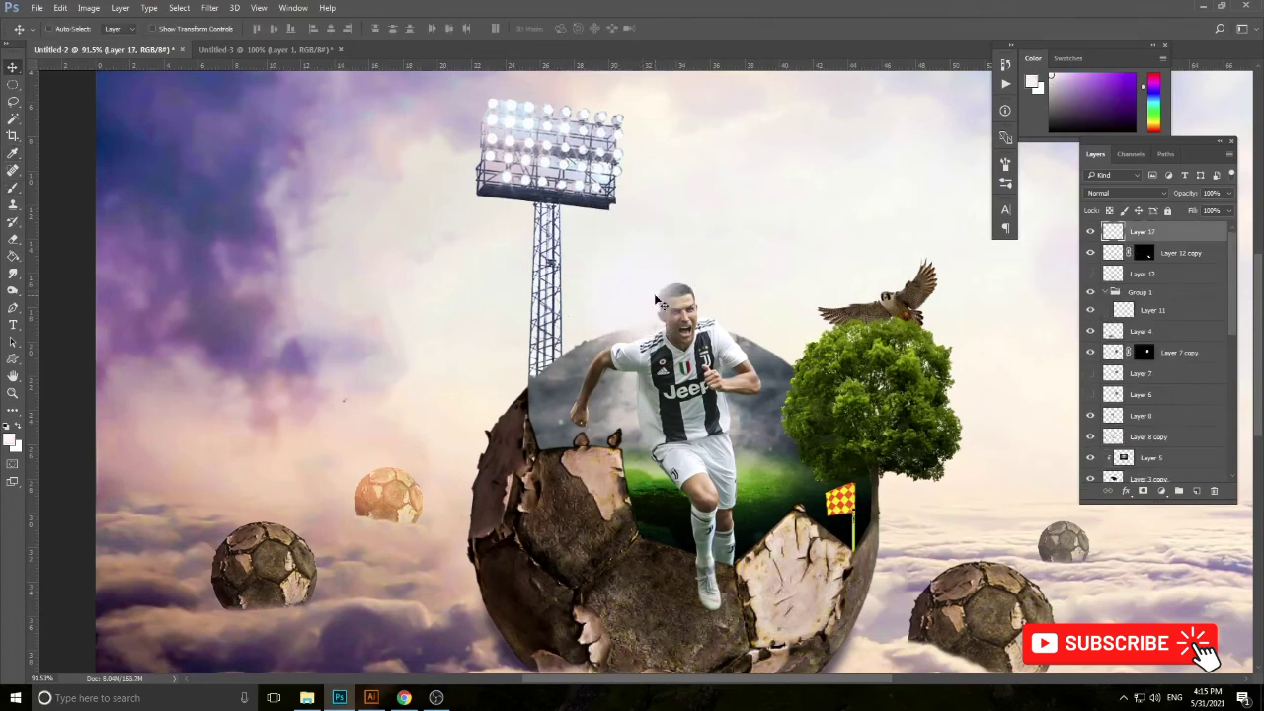
key("shift+alt+s")
key("ctrl+shift+alt+e")
key("ctrl+0")
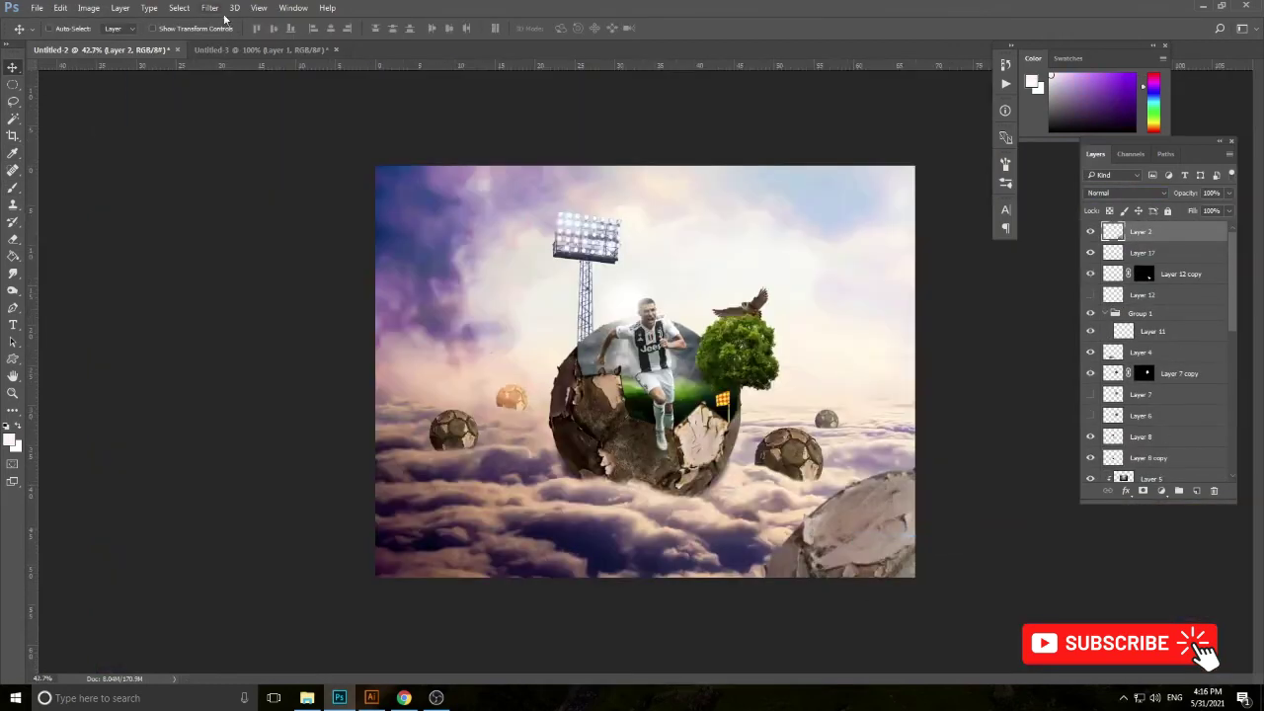
Step: Soften the ball fragment with the Blur tool, adjusting the brush size
right_click(12, 272)
left_click(55, 274)
key("bracketright")
key("bracketright")
key("bracketright")
key("0")
key("bracketleft")
key("bracketleft")
key("bracketleft")
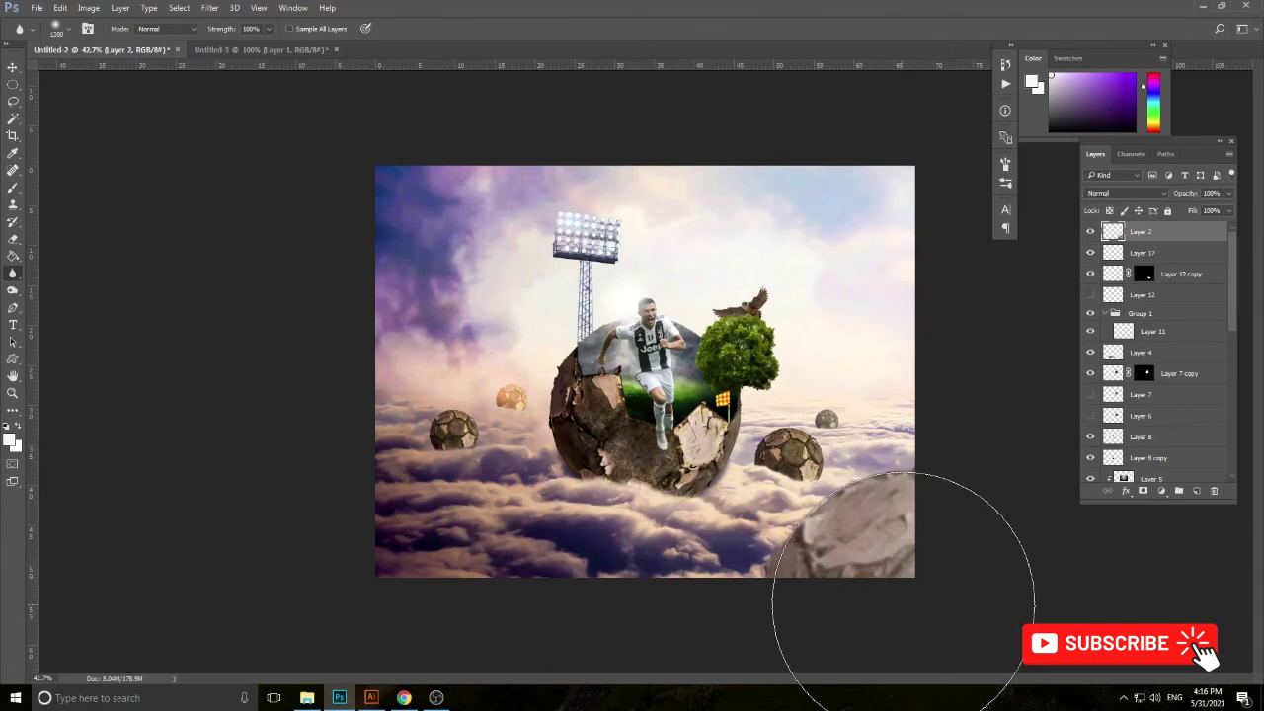
key("v")
scroll(882, 534, "down", 2)
Step: Apply a Gaussian Blur to the Layer 2 ball fragment
left_click(209, 7)
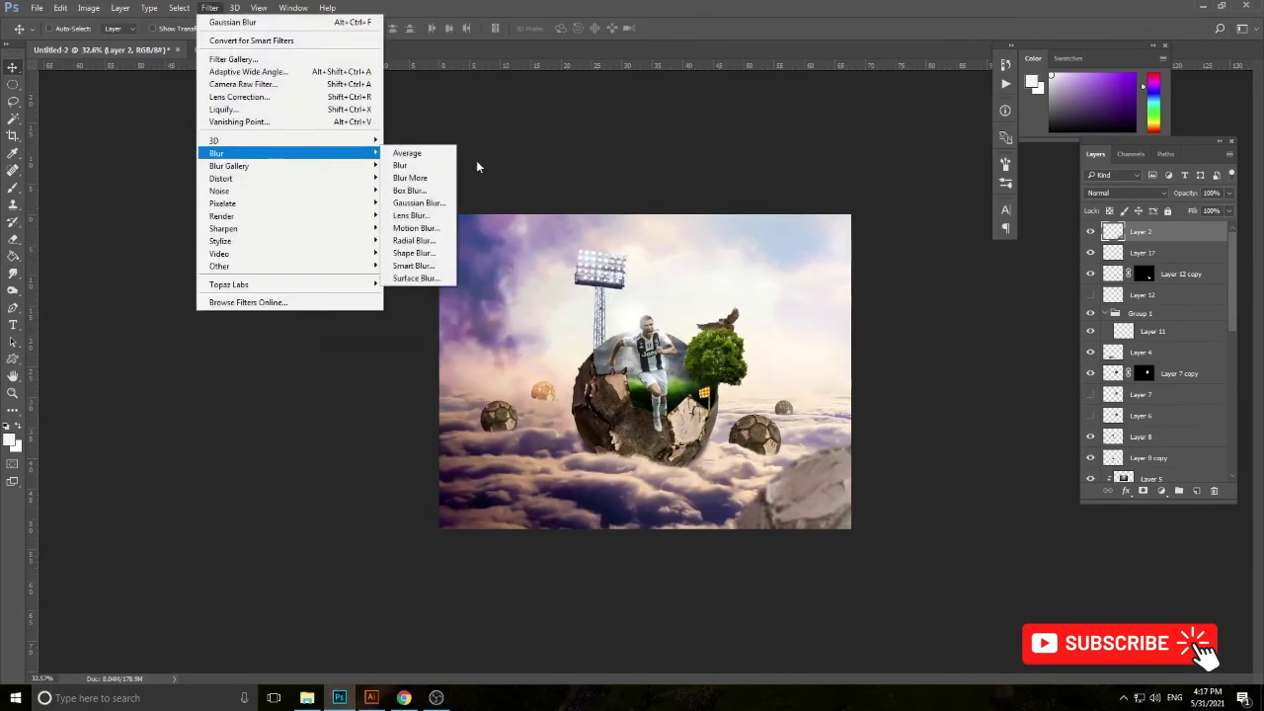
left_click(415, 207)
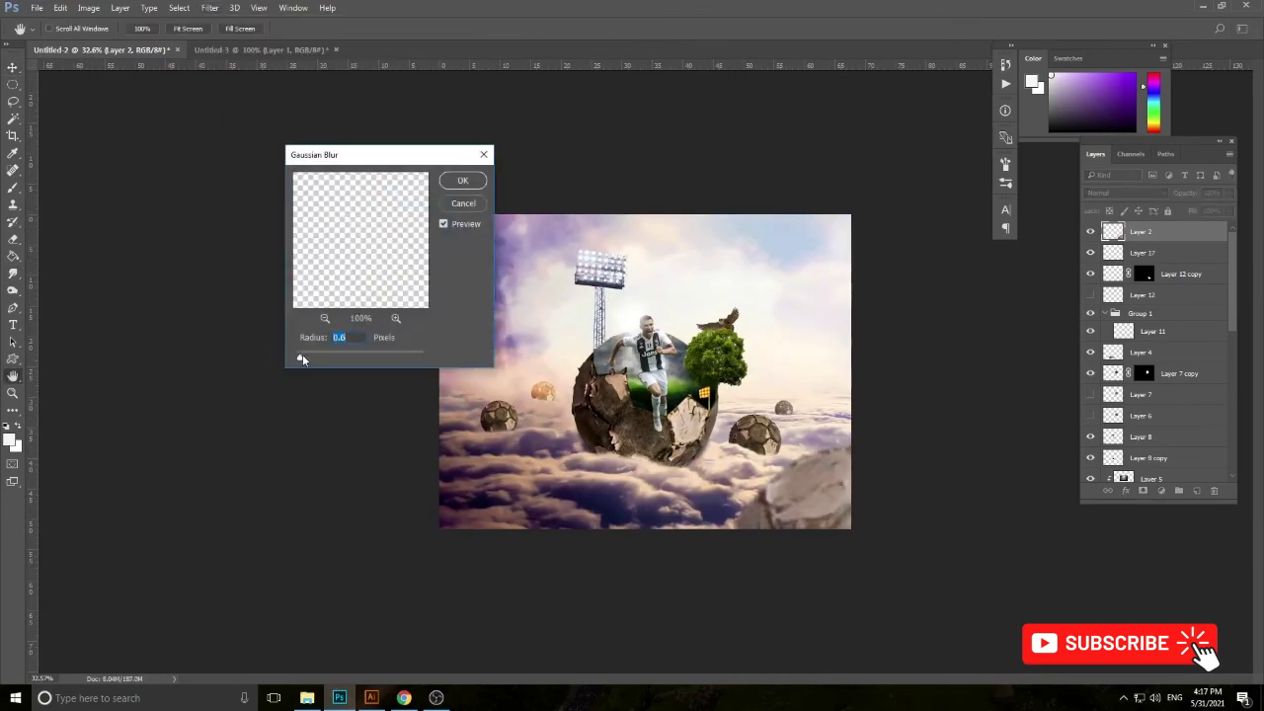
left_click(474, 181)
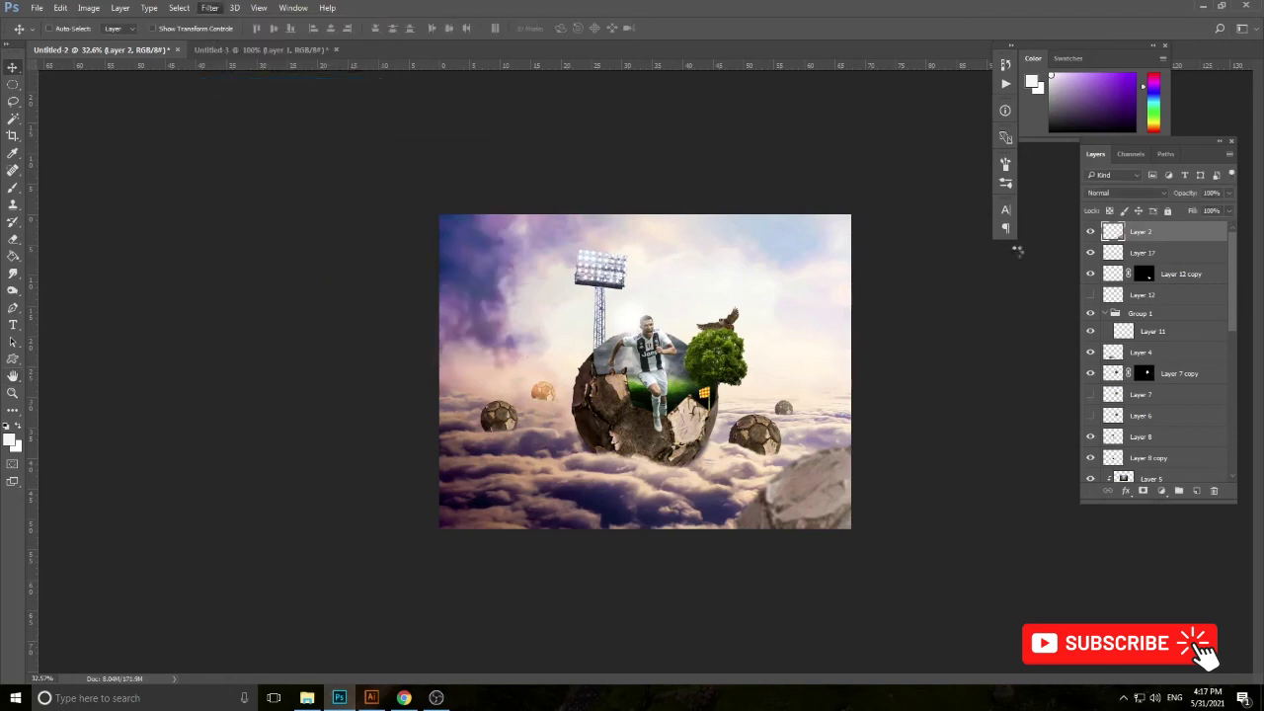
key("ctrl+f")
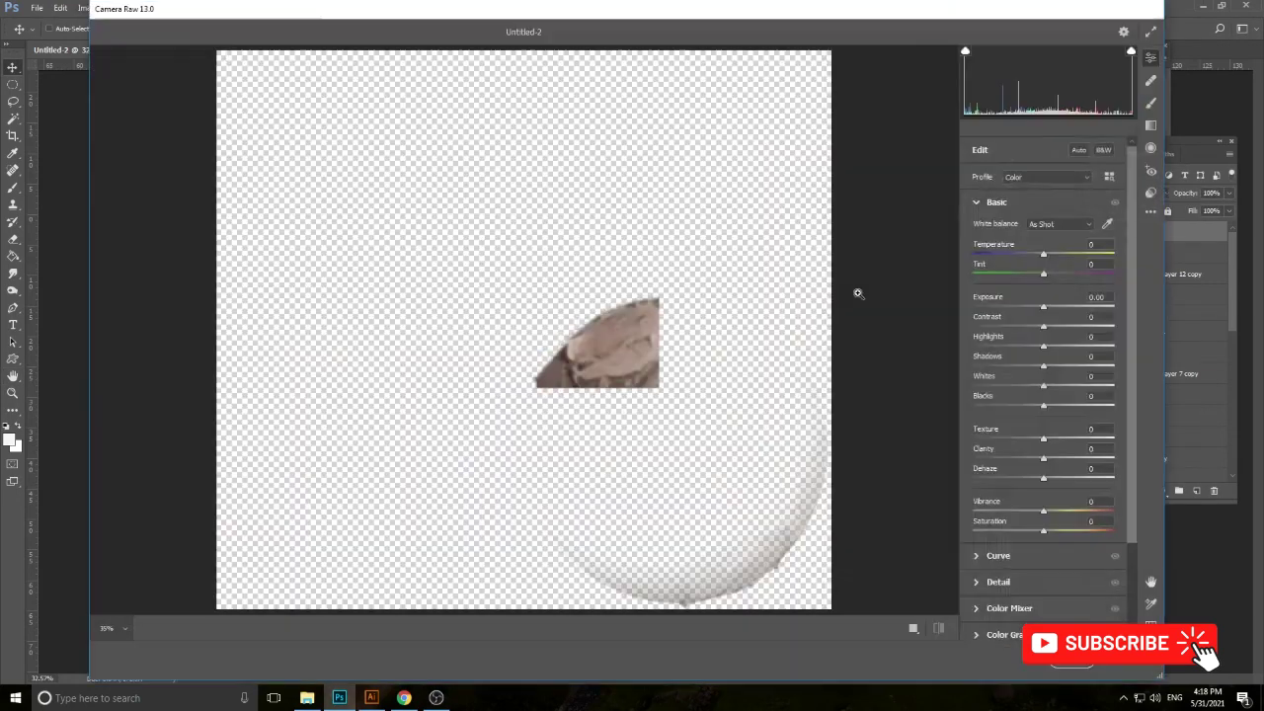
Step: Apply the Camera Raw Aged Photo preset to the ball fragment
left_click(1150, 192)
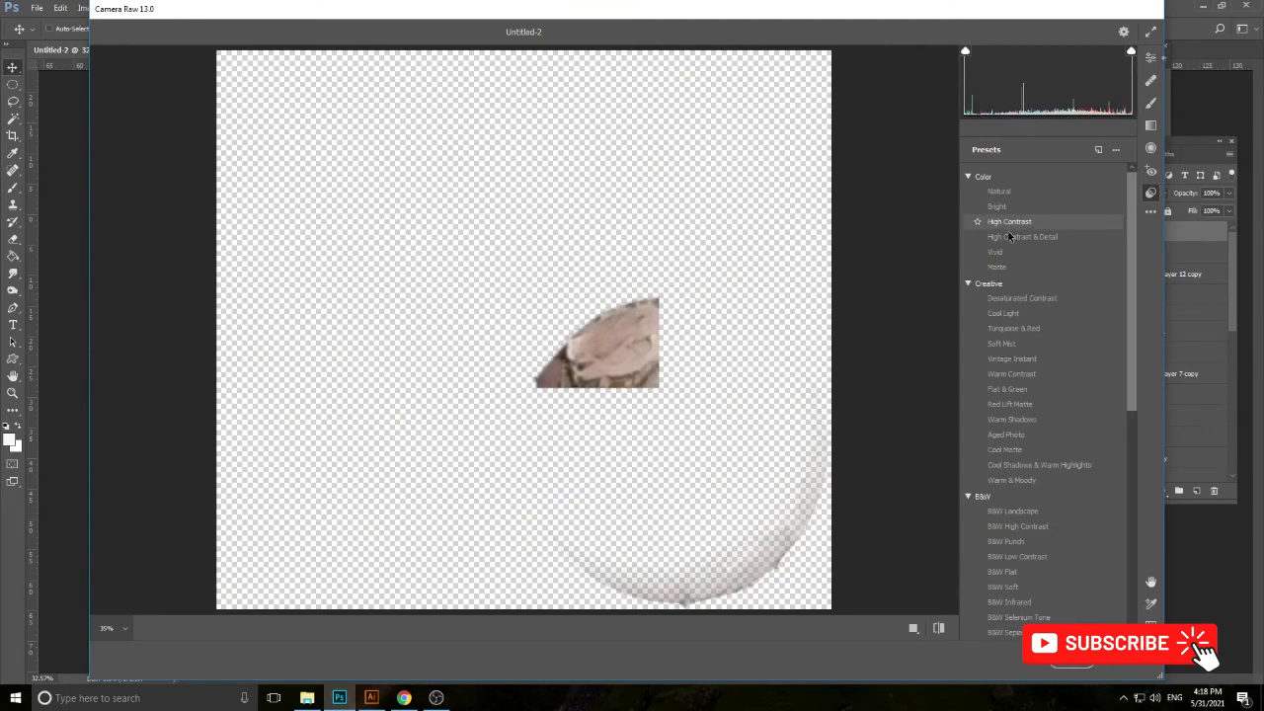
left_click(1005, 435)
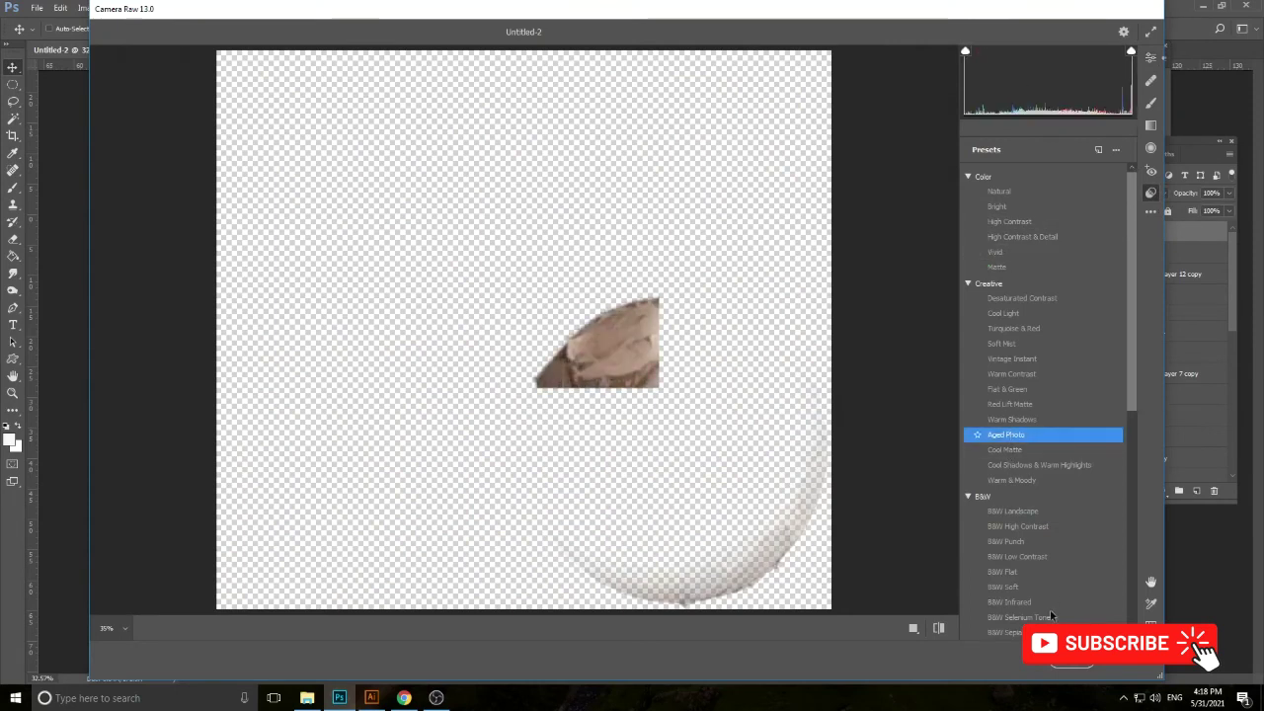
key("Return")
Step: Reapply Camera Raw to the fragment with Contrast +55 and Texture +100
left_click(214, 8)
key("Escape")
key("ctrl+shift+a")
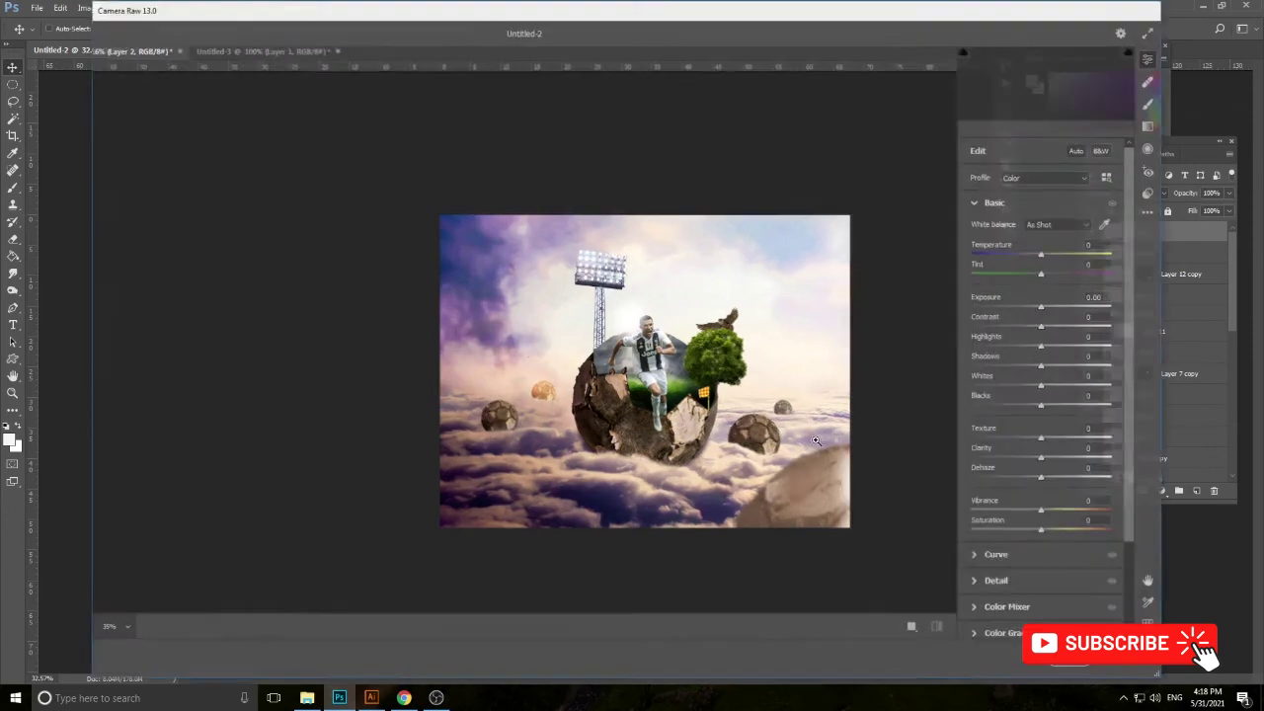
left_click(1017, 458)
double_click(1032, 458)
left_click_drag(1043, 326, 1083, 326)
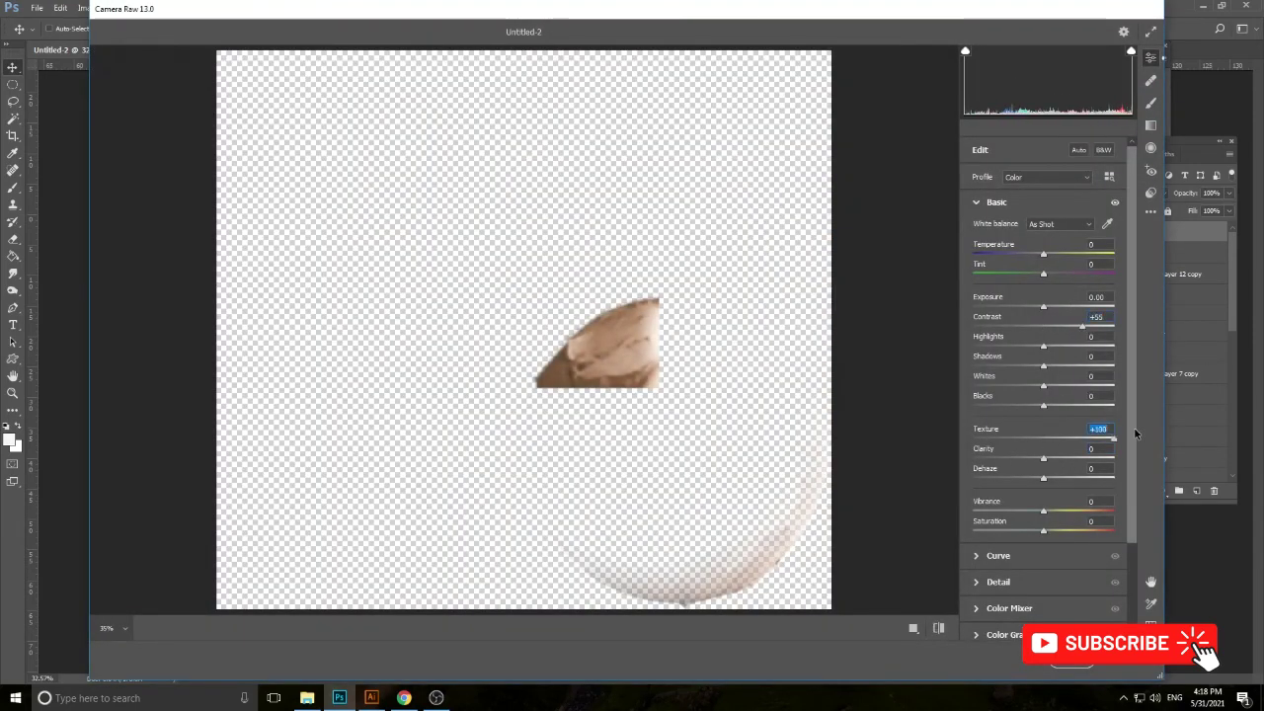
key("Return")
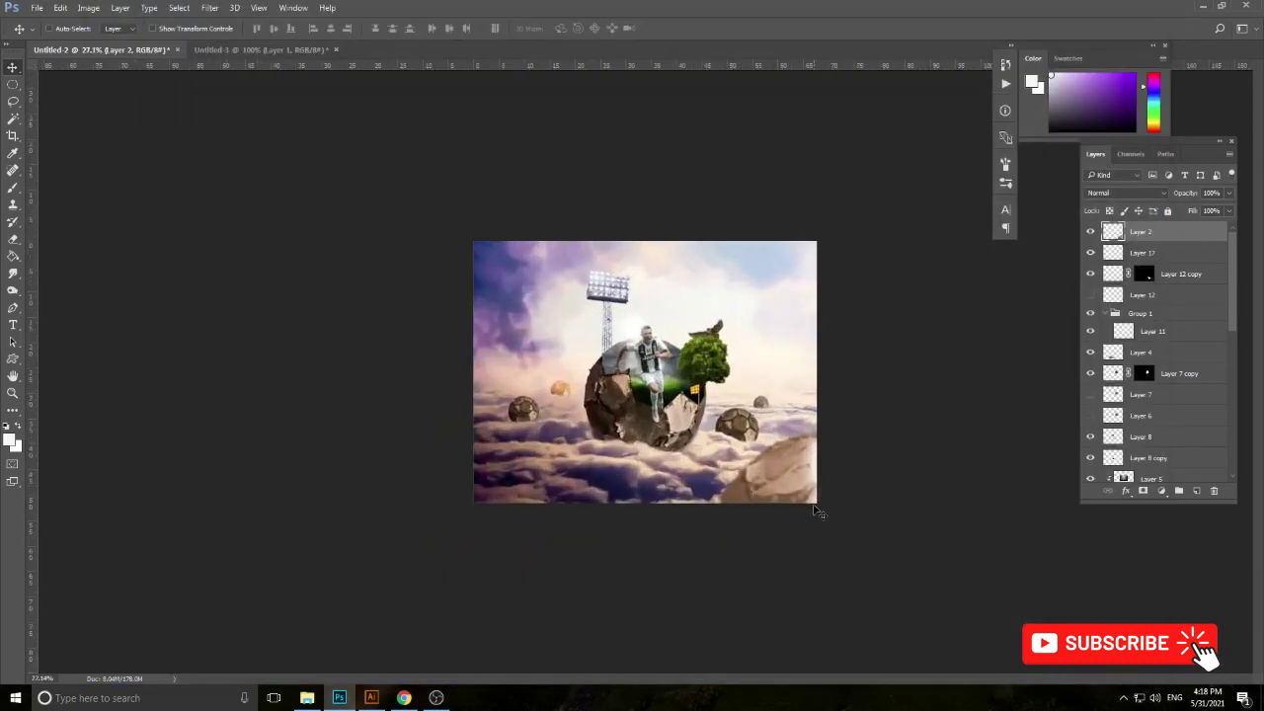
Step: Place hot-air balloons in the sky, one at the top and a red one at left
scroll(780, 474, "up", 1)
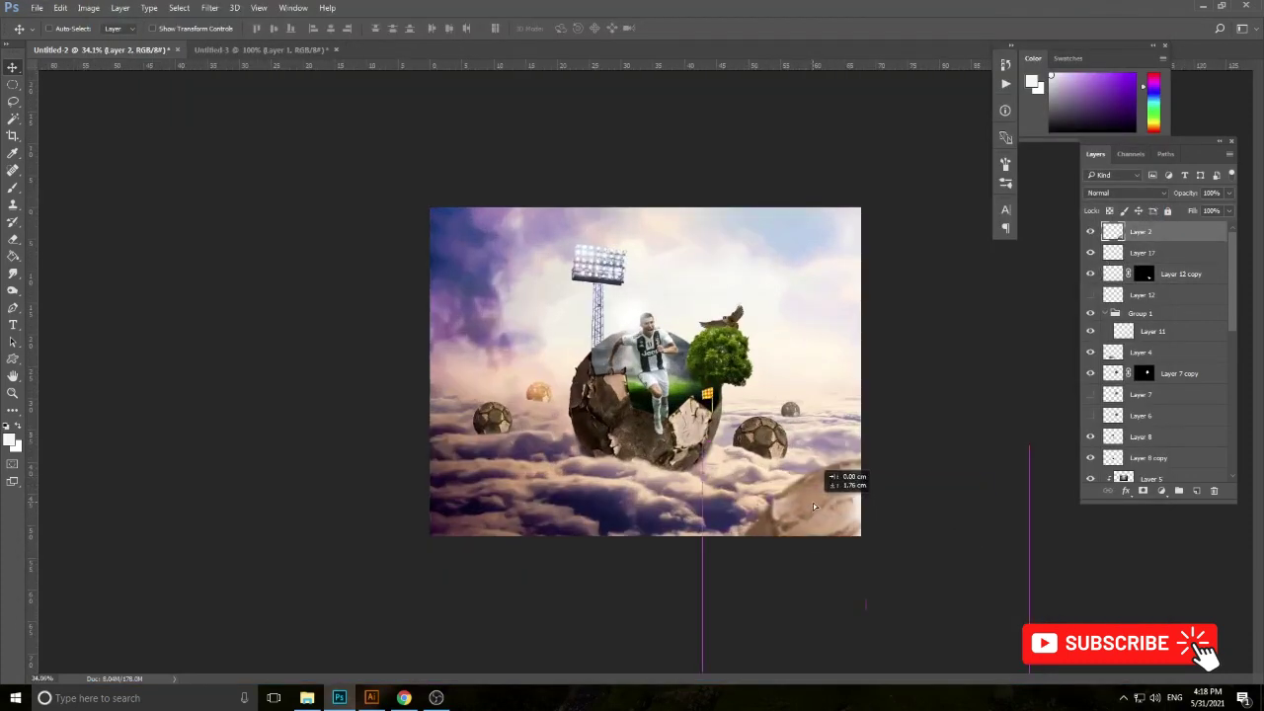
mouse_move(829, 501)
left_mouse_down()
mouse_move(671, 148)
mouse_move(679, 172)
left_mouse_up()
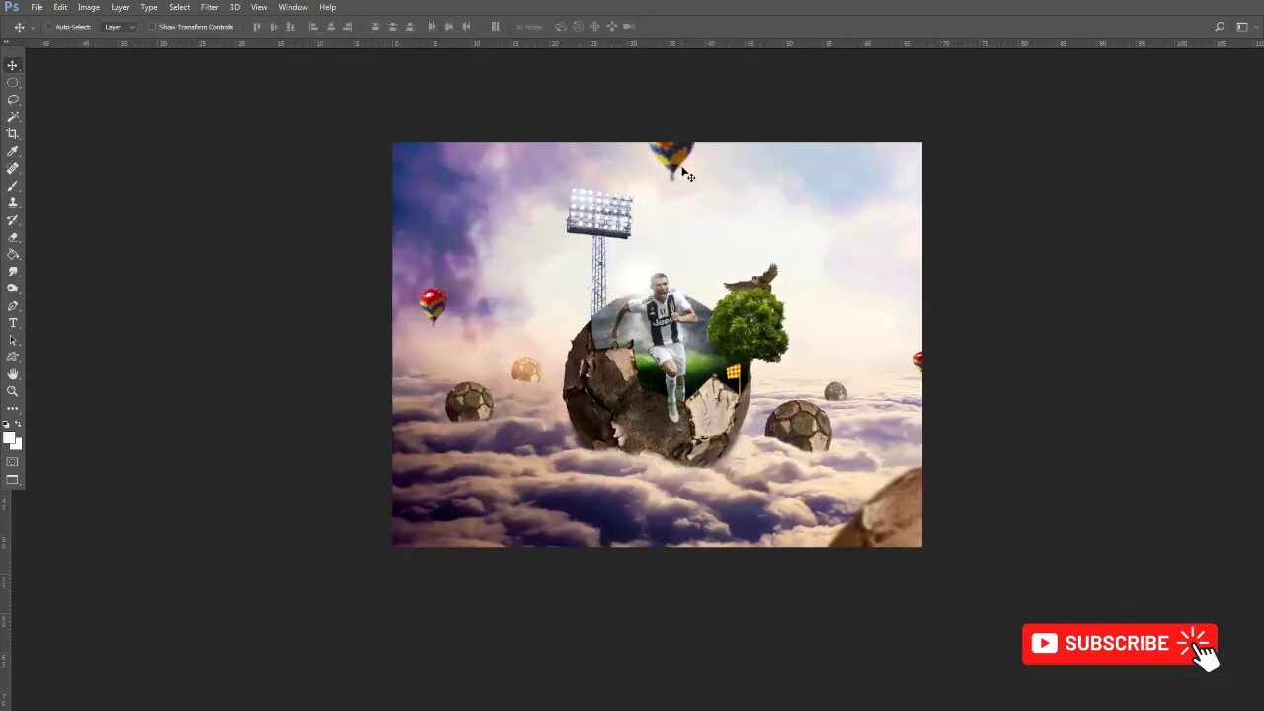
scroll(691, 164, "down", 1)
left_click_drag(766, 299, 647, 454)
key("e")
key("v")
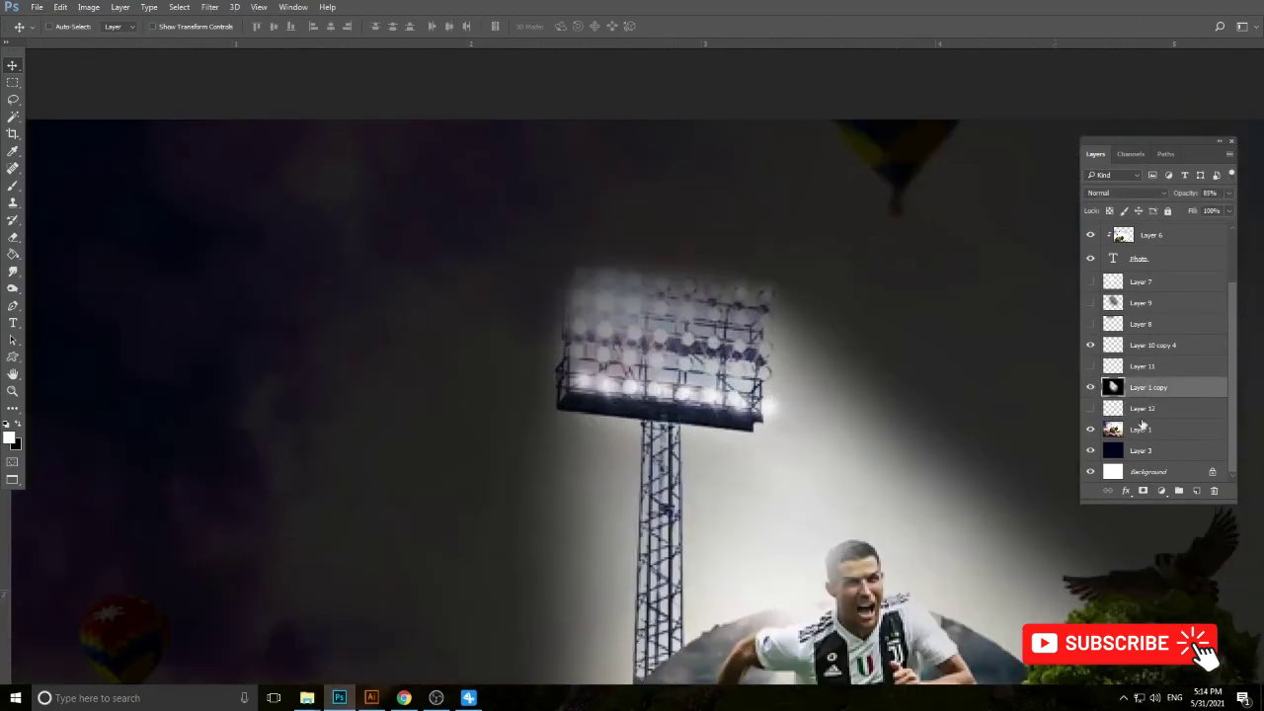
Step: Duplicate the Layer 10 copy 4 light beam as Layer 10 copy 8, then zoom out
left_click(1142, 365)
left_click(1151, 345)
mouse_move(680, 344)
left_mouse_down()
mouse_move(681, 325)
mouse_move(696, 326)
left_mouse_up()
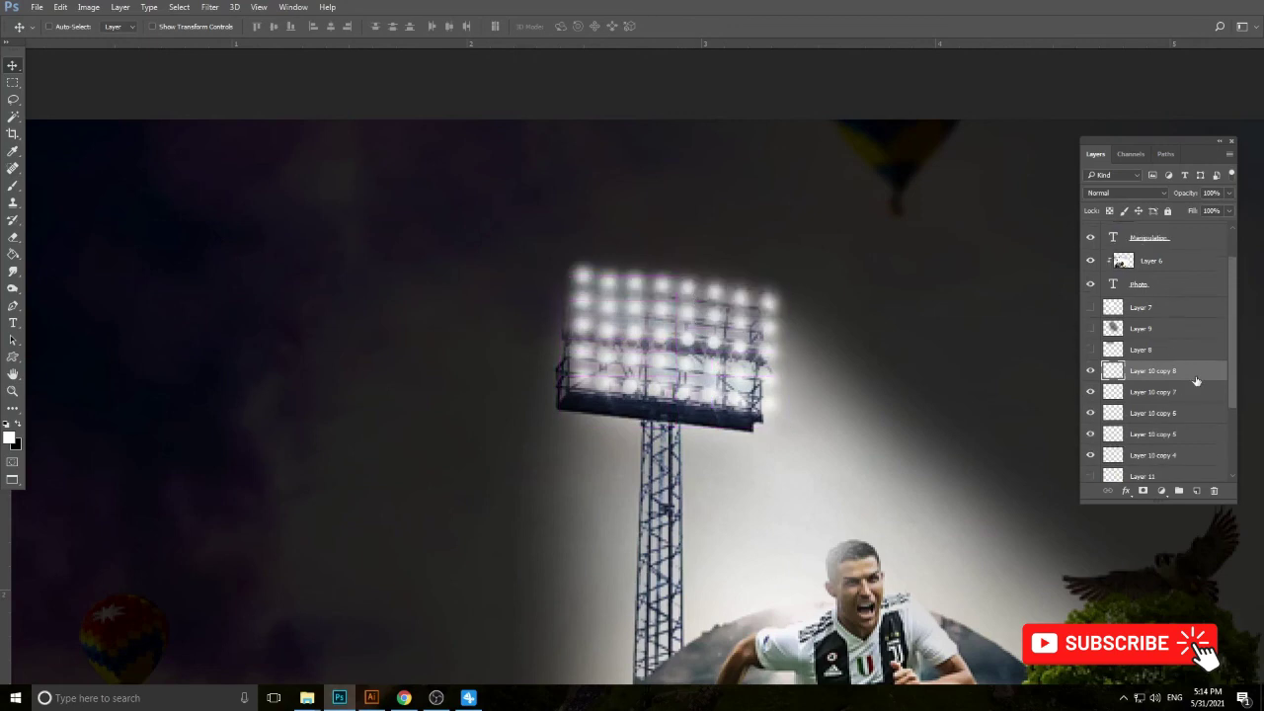
scroll(1196, 381, "down", 3)
scroll(1046, 434, "down", 1)
scroll(1027, 449, "down", 1)
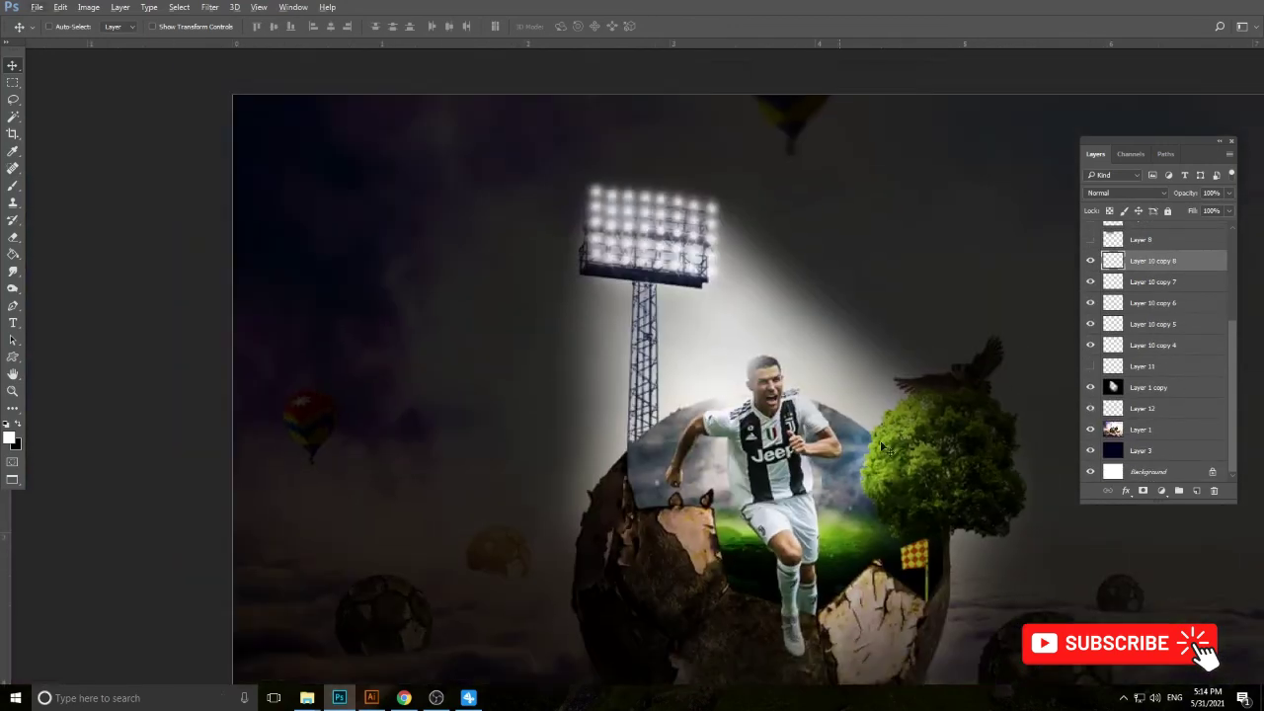